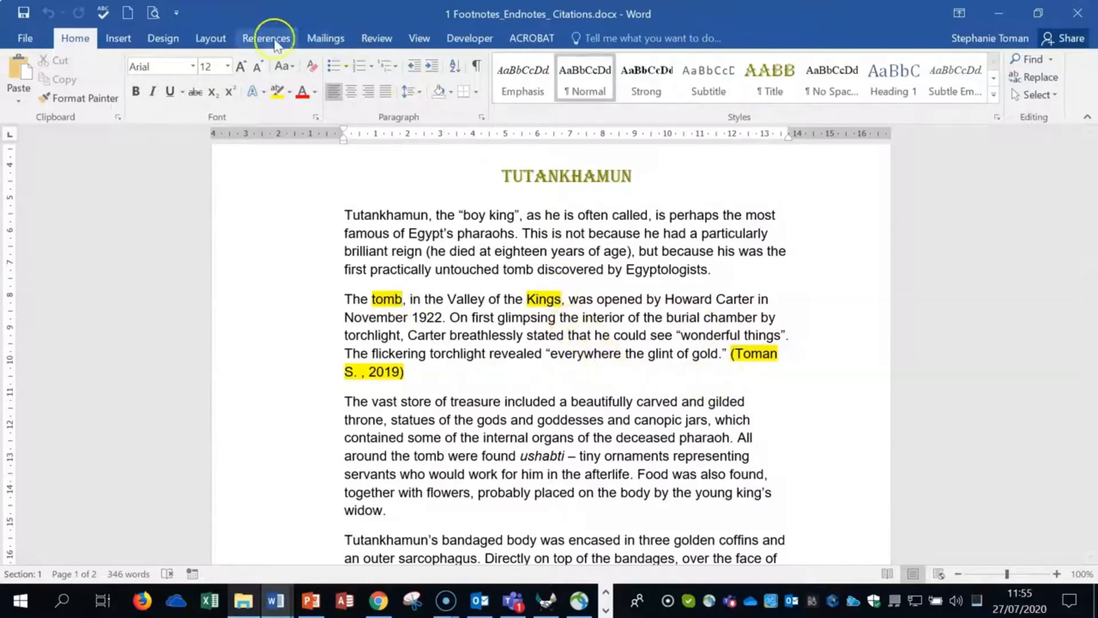
Insert a footnote after the highlighted word "tomb" with the text "ygygygygygygyg".
{"action": "left_click", "coordinate": [275, 41]}
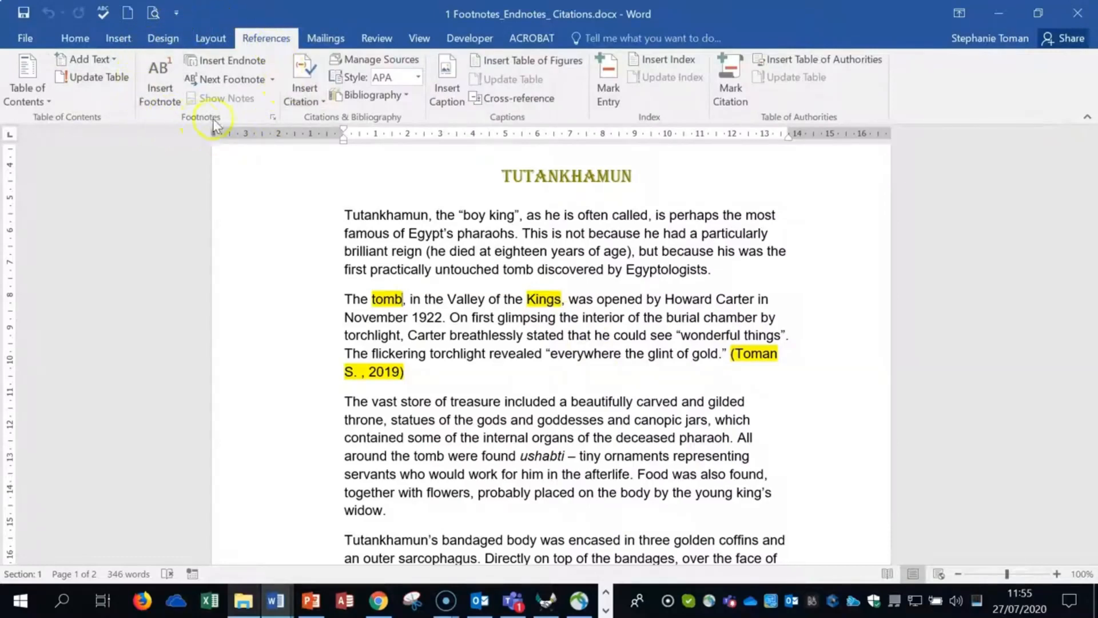
{"action": "left_click", "coordinate": [168, 94]}
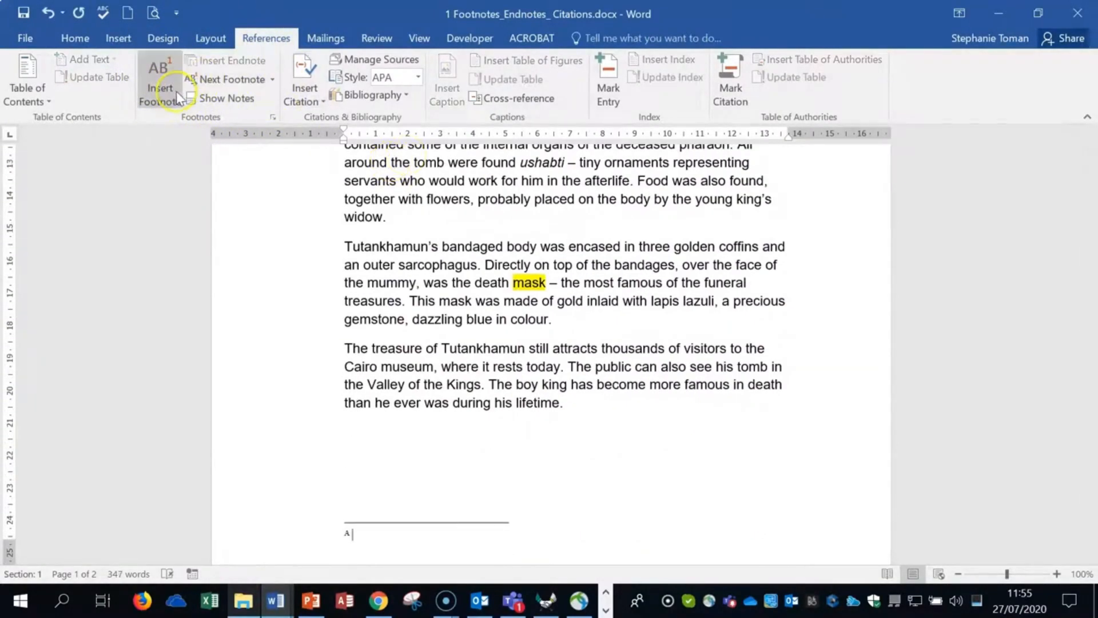
{"action": "type", "text": "ygygygygygygyg"}
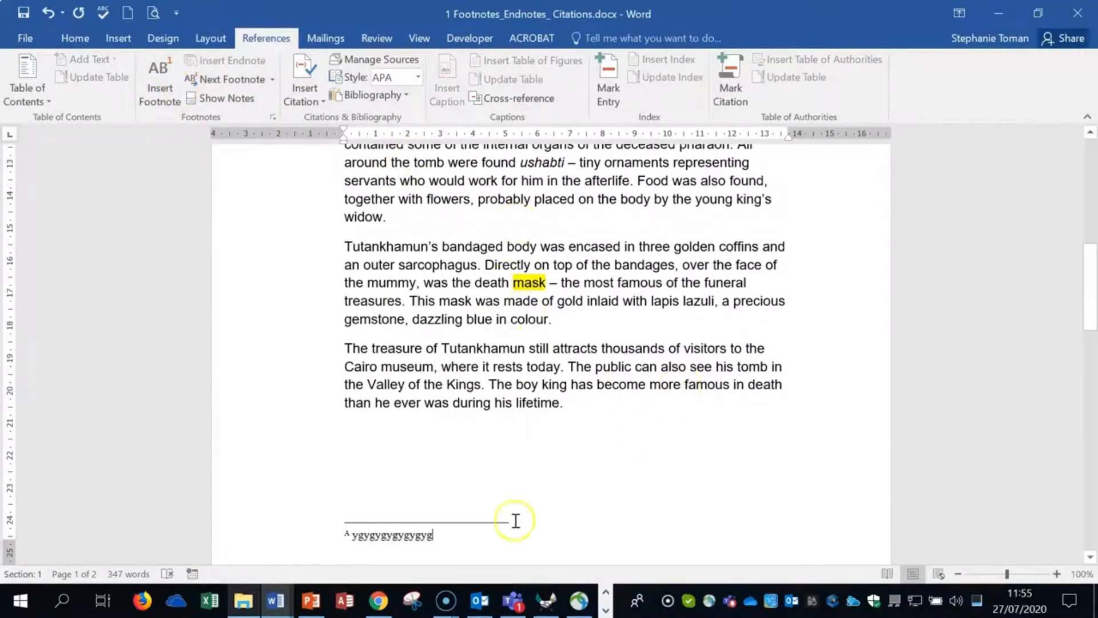
Insert a footnote after the highlighted word "Kings" with the text "okokkokokokokoko".
{"action": "scroll", "coordinate": [567, 518], "scroll_direction": "up", "scroll_amount": 7}
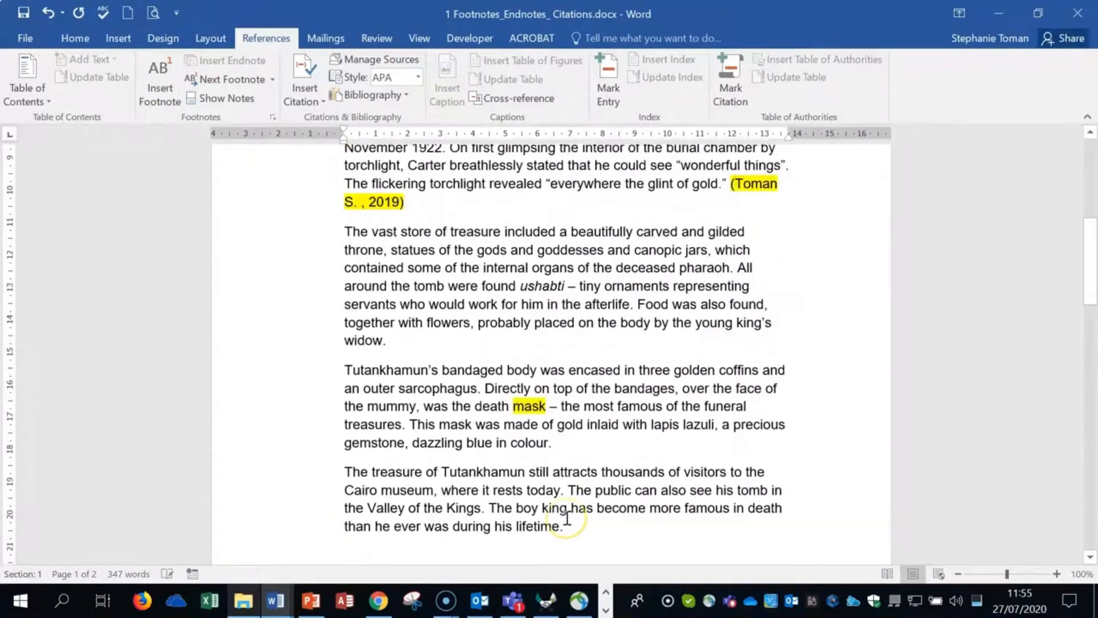
{"action": "left_click", "coordinate": [568, 376]}
{"action": "left_click", "coordinate": [159, 91]}
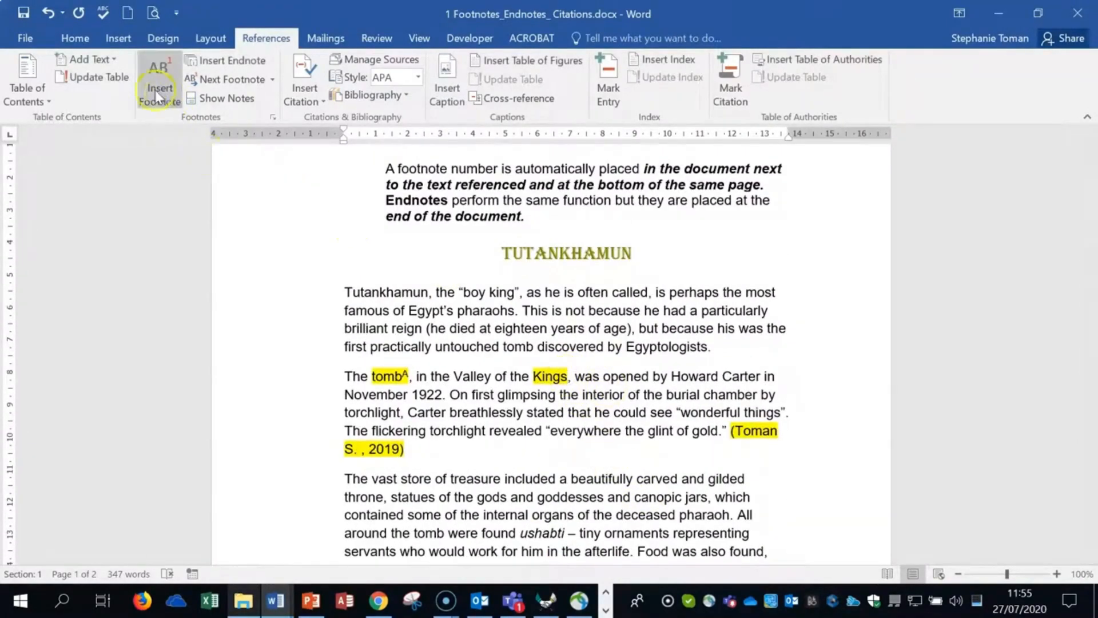
{"action": "scroll", "coordinate": [680, 321], "scroll_direction": "up", "scroll_amount": 4}
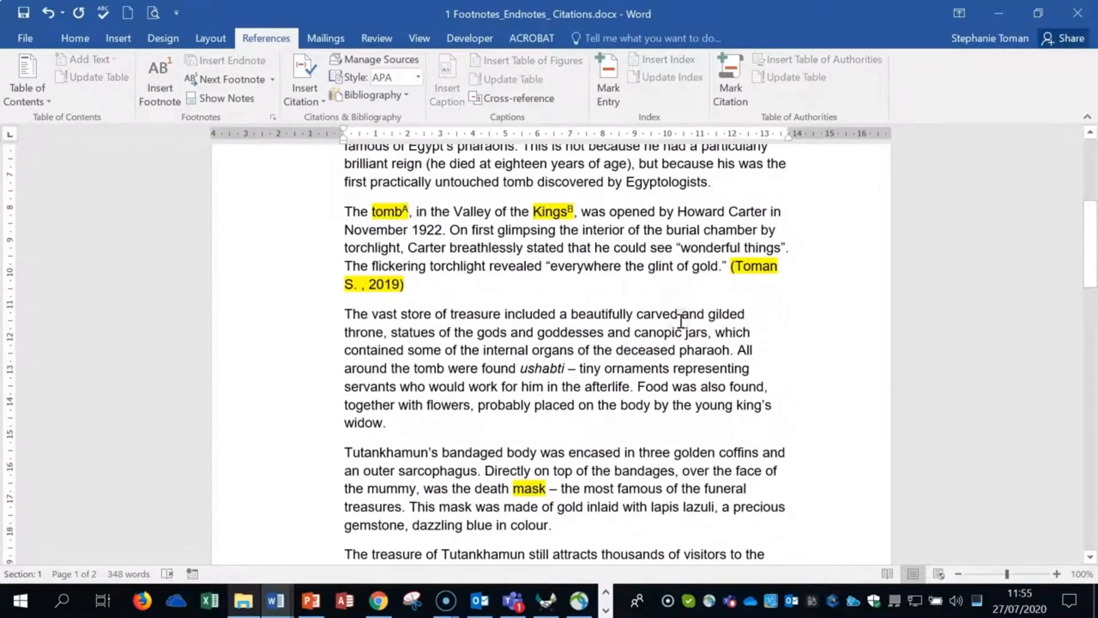
{"action": "scroll", "coordinate": [625, 372], "scroll_direction": "down", "scroll_amount": 5}
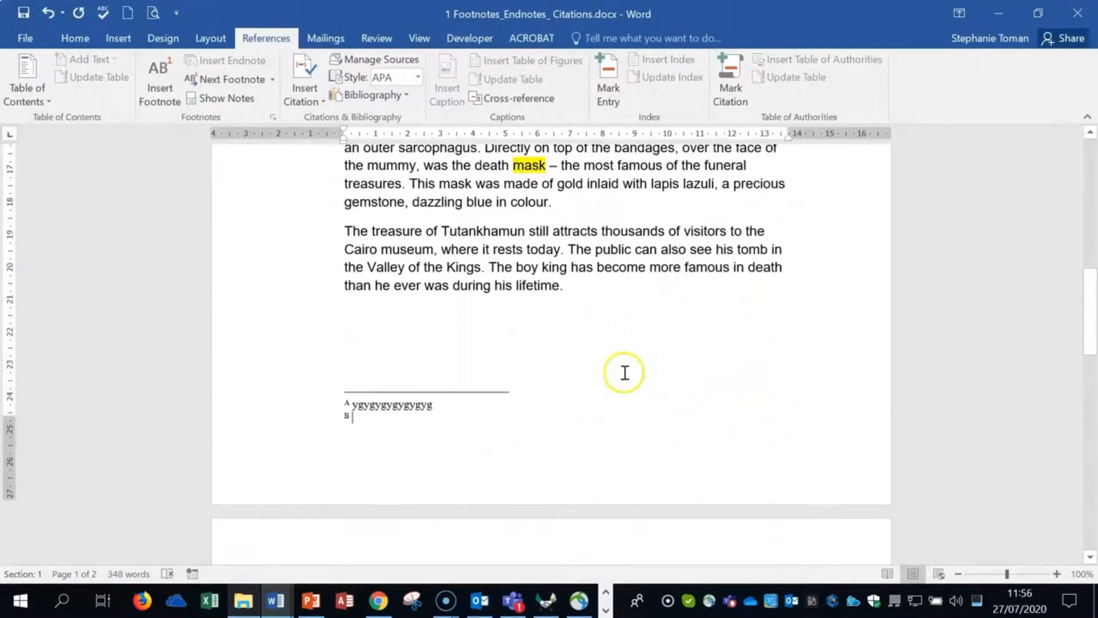
{"action": "type", "text": "okokkokoko"}
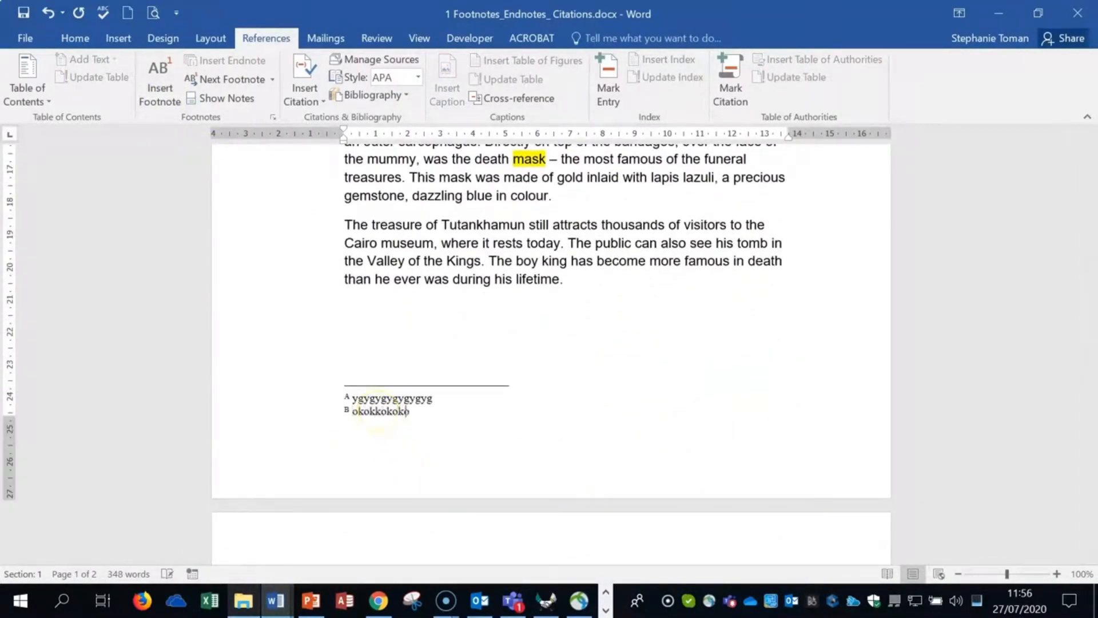
{"action": "left_click", "coordinate": [629, 337]}
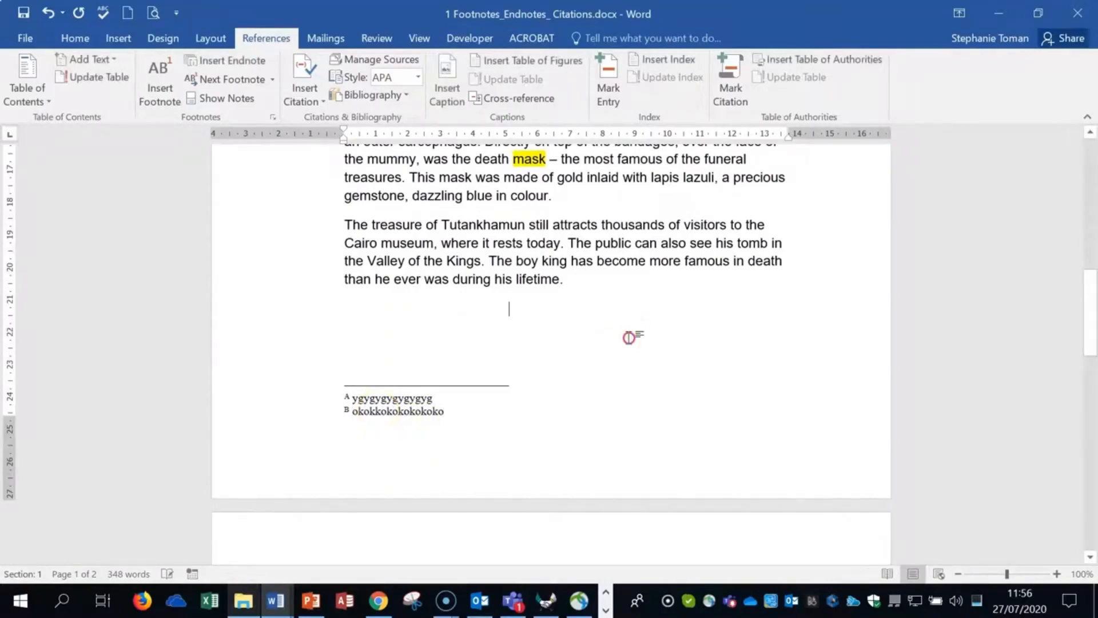
Insert a footnote after the highlighted word "mask" with the text "kokokokokok".
{"action": "scroll", "coordinate": [630, 338], "scroll_direction": "up", "scroll_amount": 4}
{"action": "scroll", "coordinate": [630, 336], "scroll_direction": "up", "scroll_amount": 3}
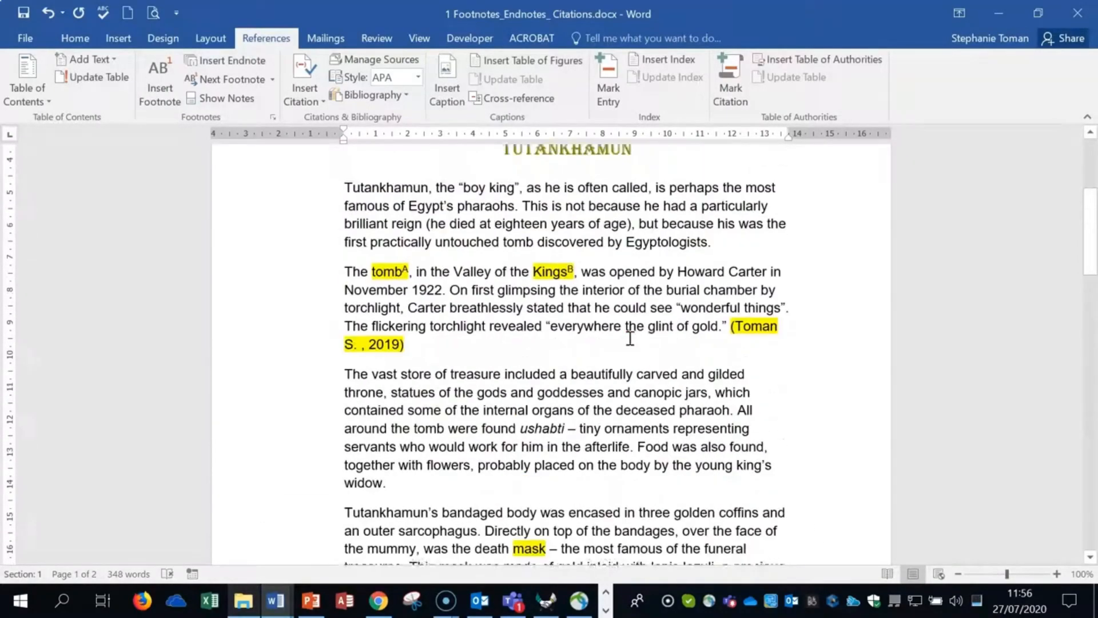
{"action": "scroll", "coordinate": [654, 422], "scroll_direction": "down", "scroll_amount": 2}
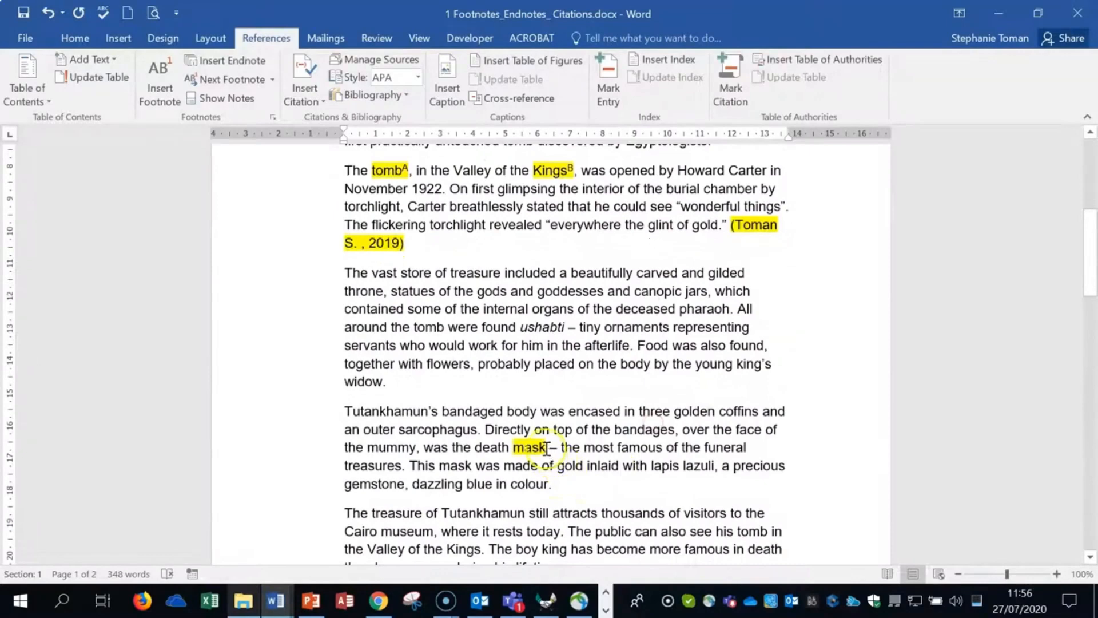
{"action": "left_click", "coordinate": [154, 83]}
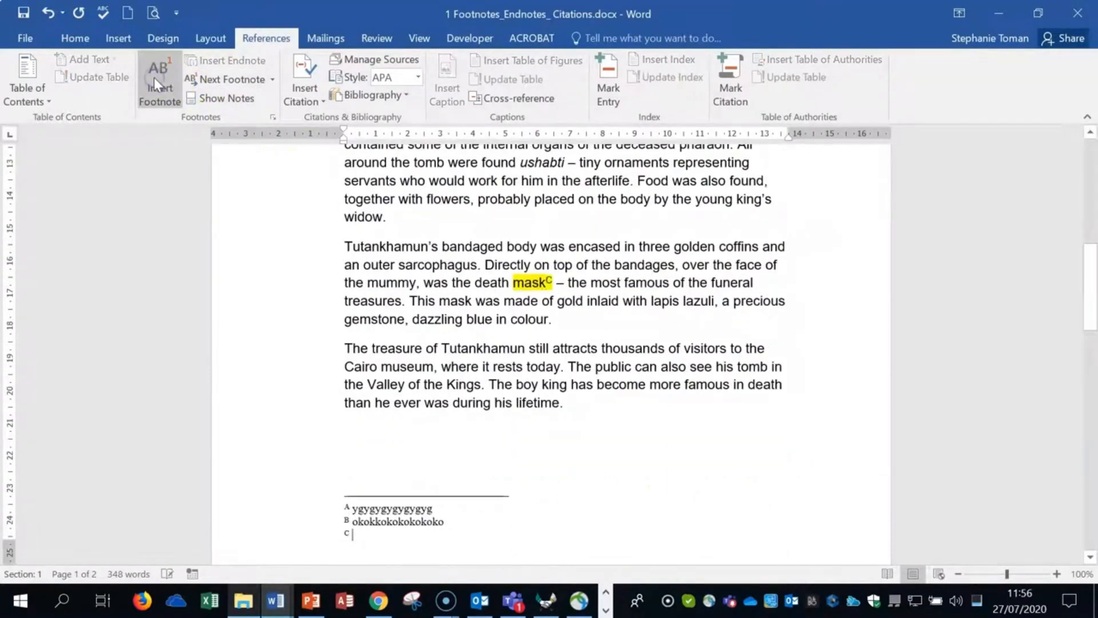
{"action": "type", "text": "kokokokokok"}
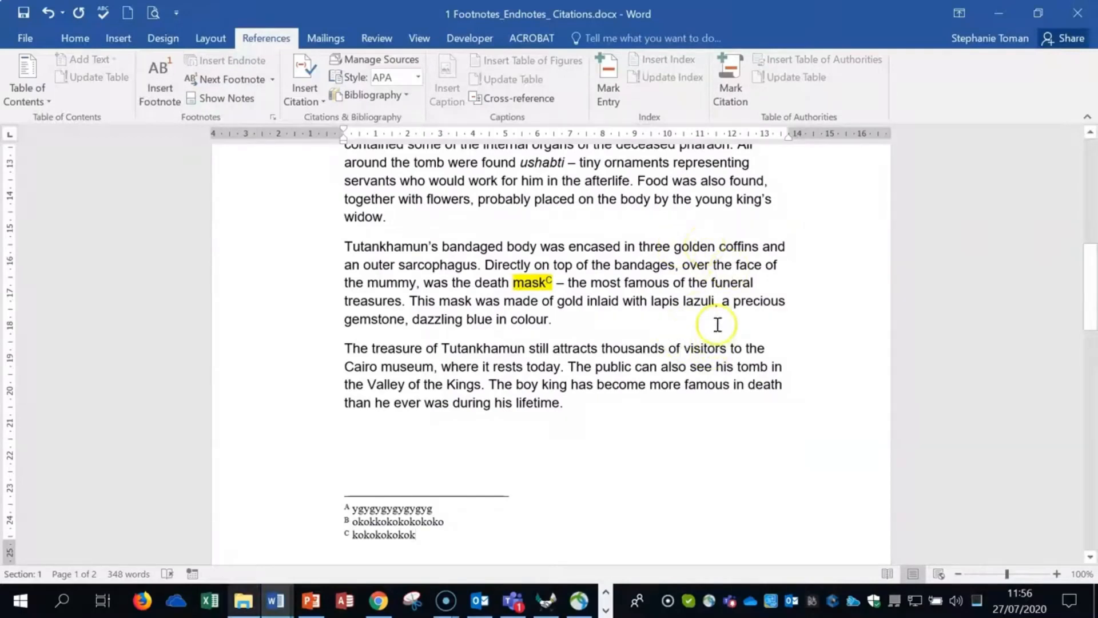
{"action": "left_click", "coordinate": [805, 366]}
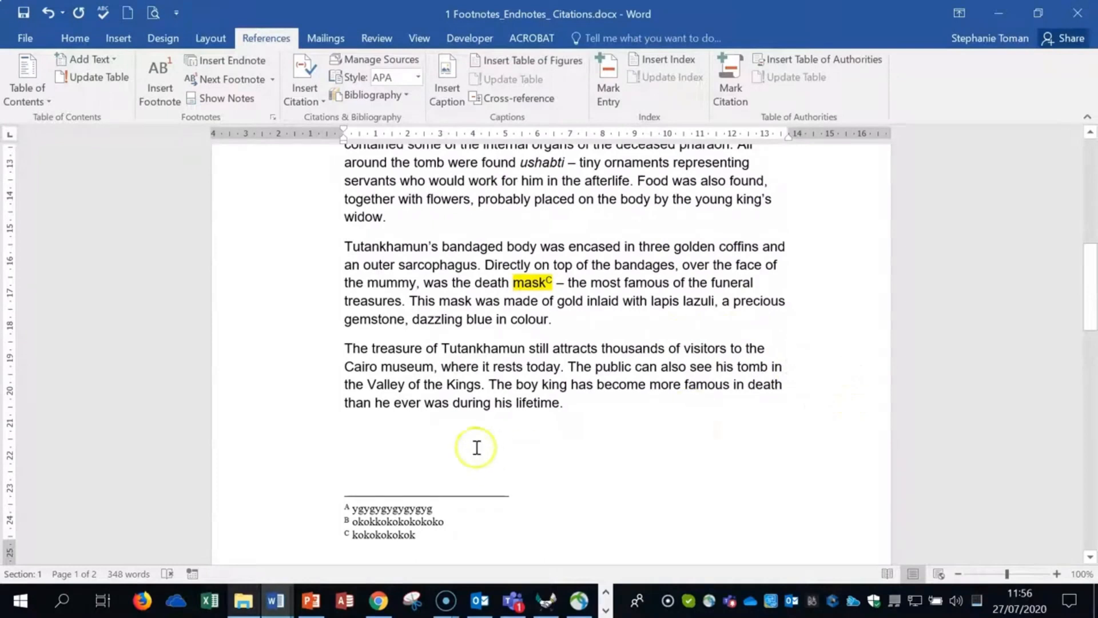
{"action": "right_click", "coordinate": [346, 520]}
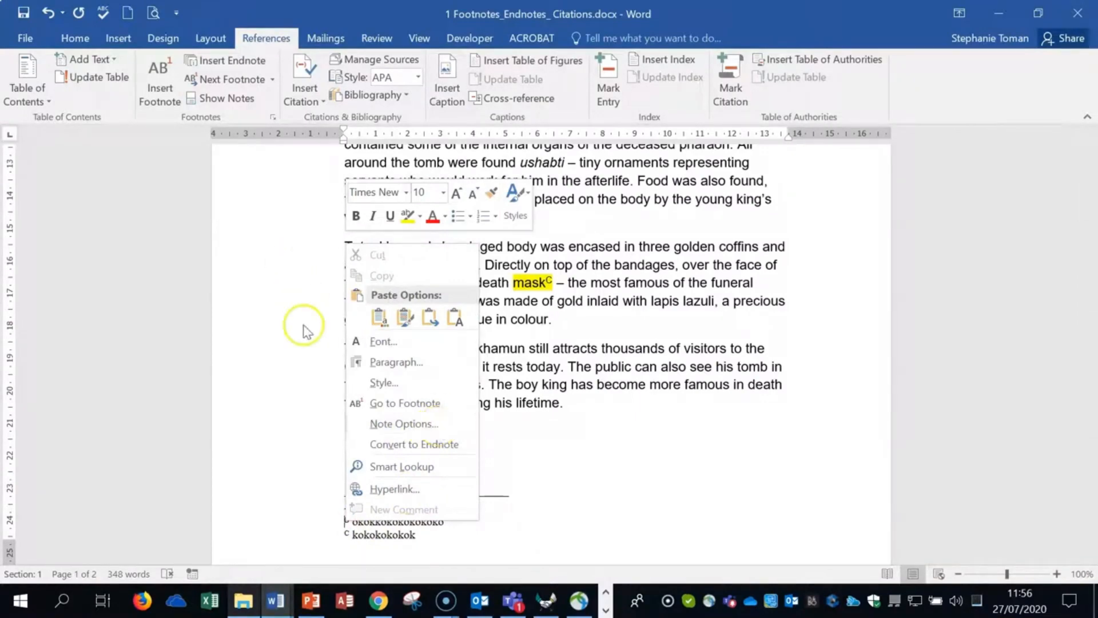
{"action": "left_click", "coordinate": [273, 117]}
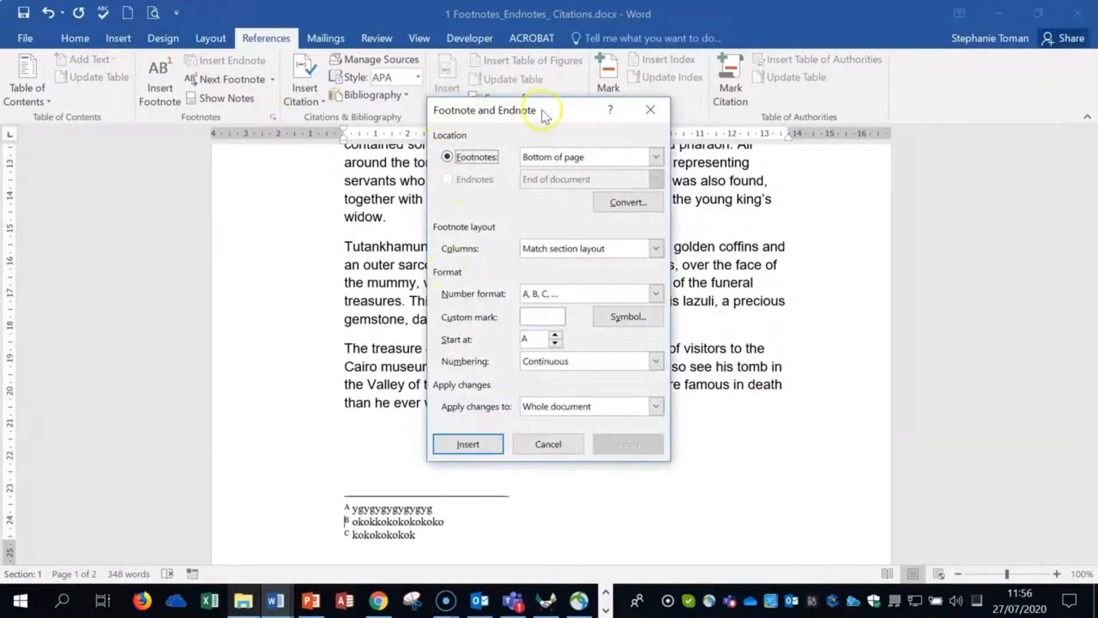
{"action": "left_click", "coordinate": [656, 294]}
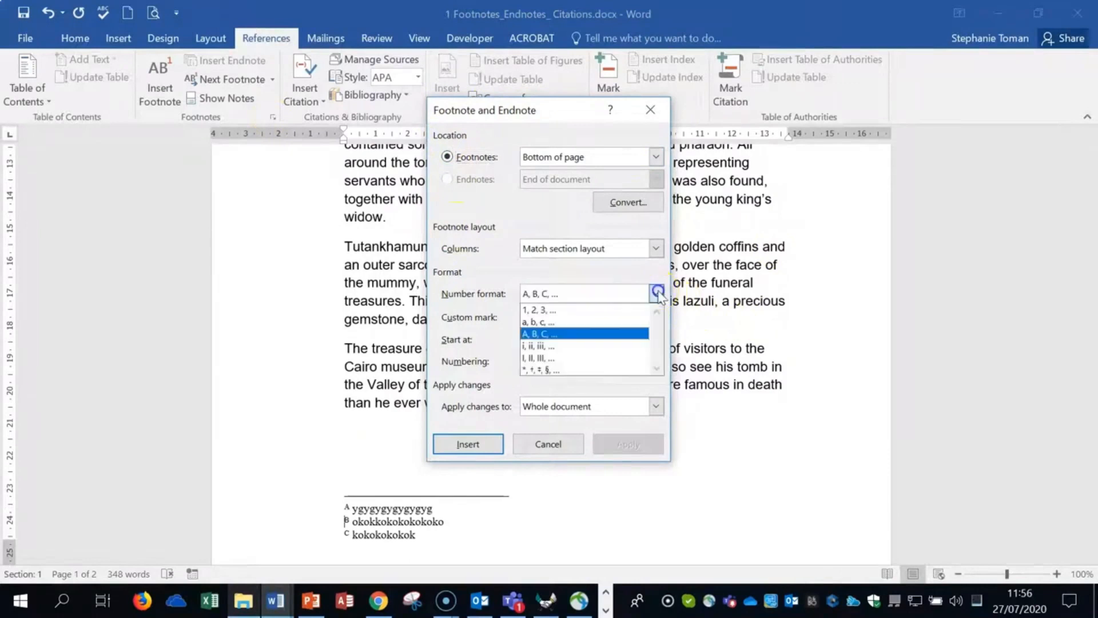
{"action": "left_click", "coordinate": [658, 295]}
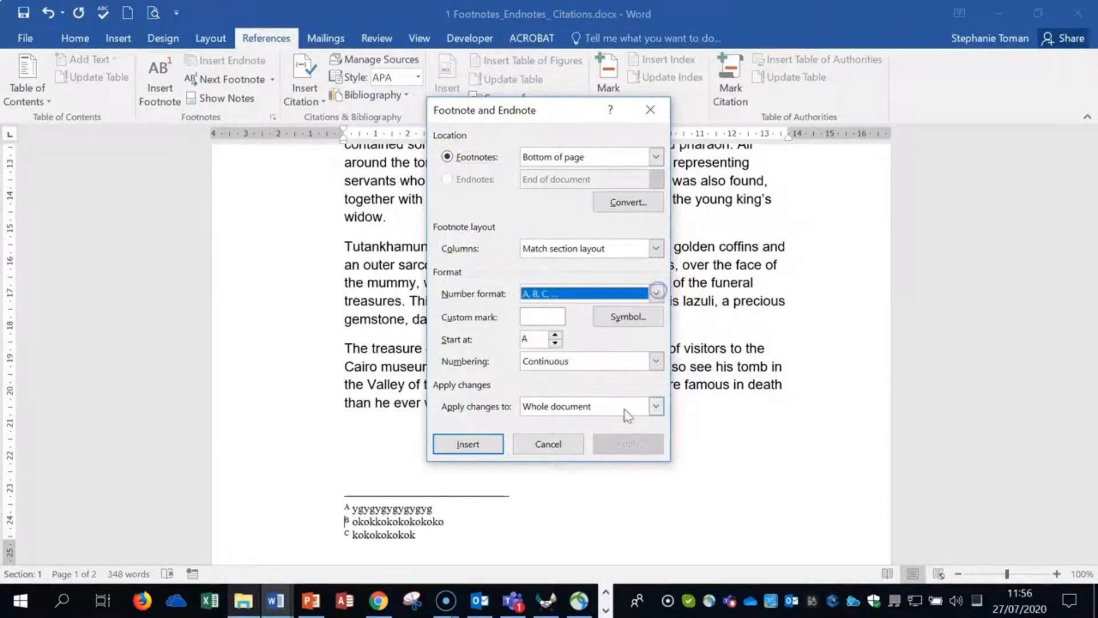
{"action": "left_click", "coordinate": [547, 449]}
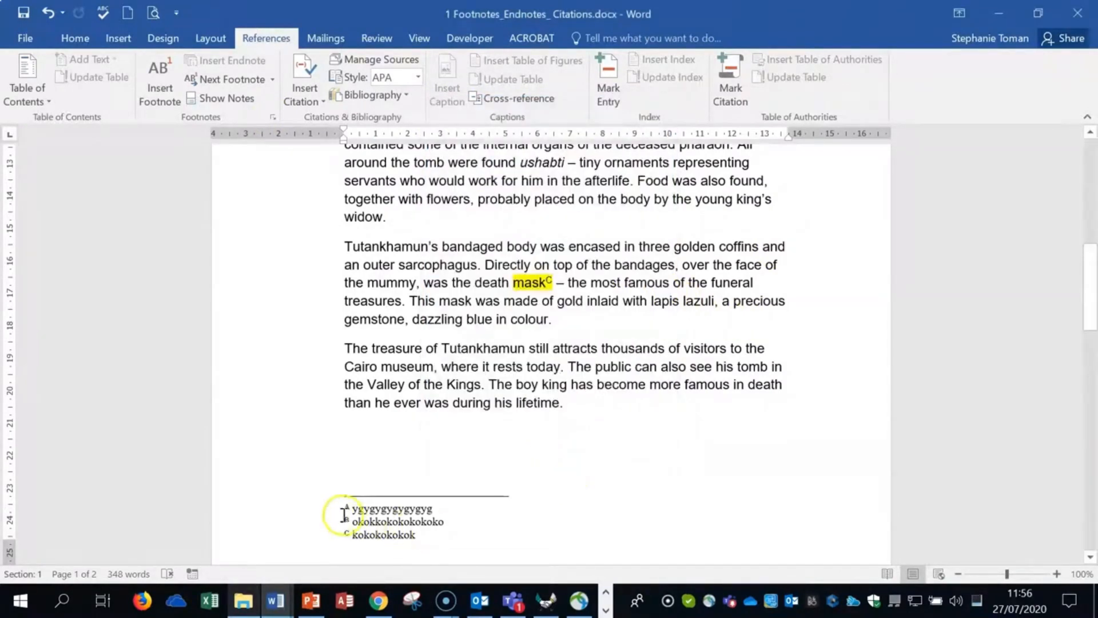
Change the footnote number format to 1, 2, 3, … with continuous numbering and apply it to the whole document.
{"action": "right_click", "coordinate": [343, 515]}
{"action": "left_click", "coordinate": [394, 418]}
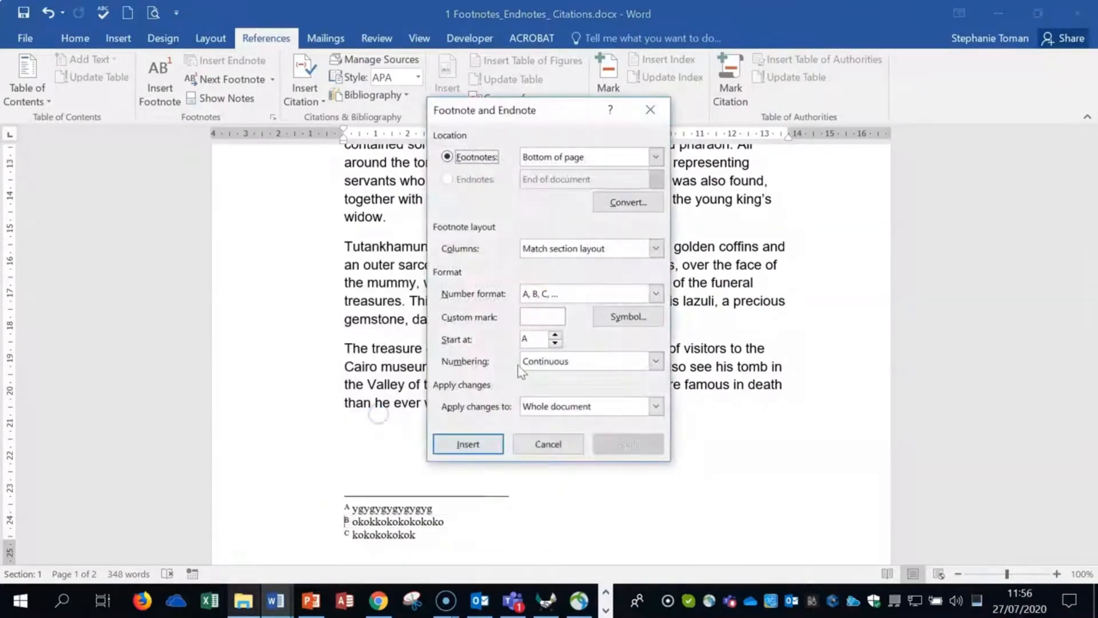
{"action": "left_click_drag", "start_coordinate": [549, 111], "coordinate": [638, 119]}
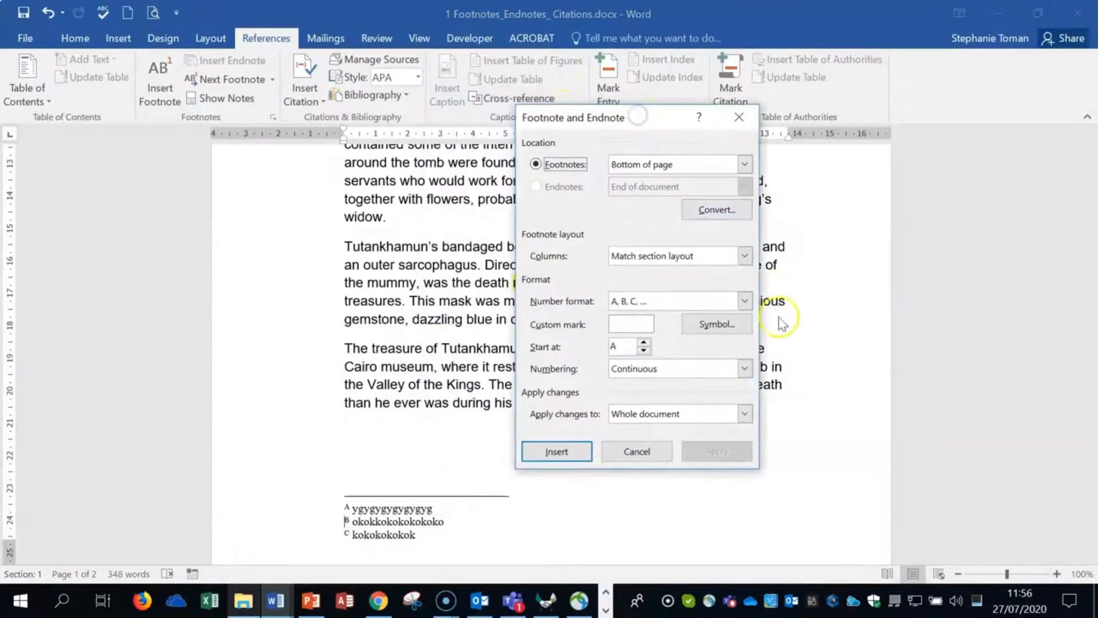
{"action": "left_click", "coordinate": [744, 301]}
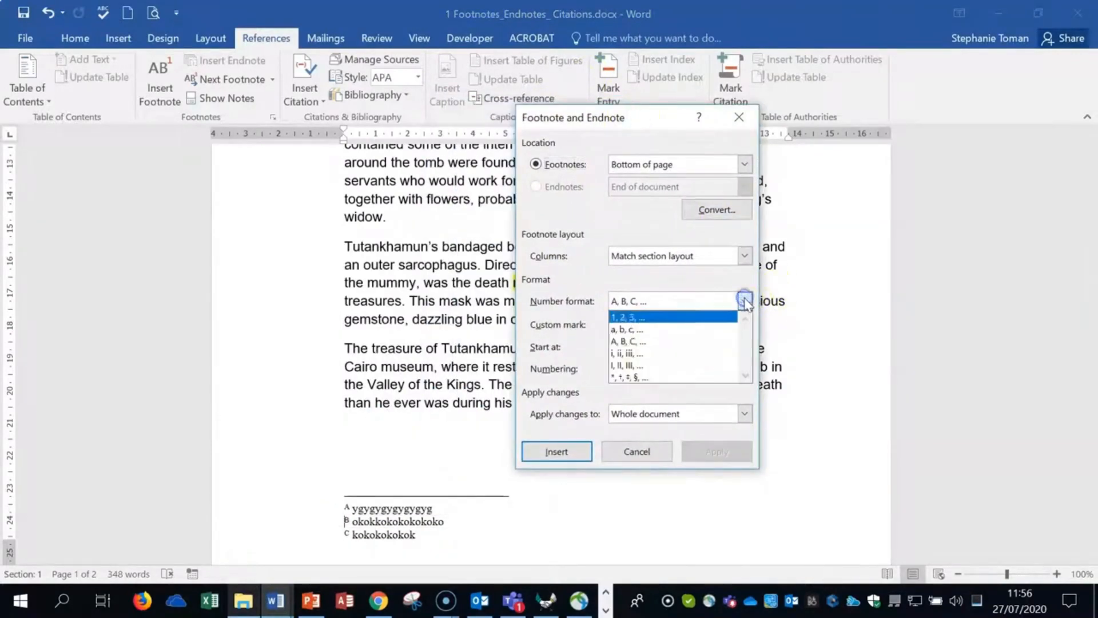
{"action": "left_click", "coordinate": [653, 317]}
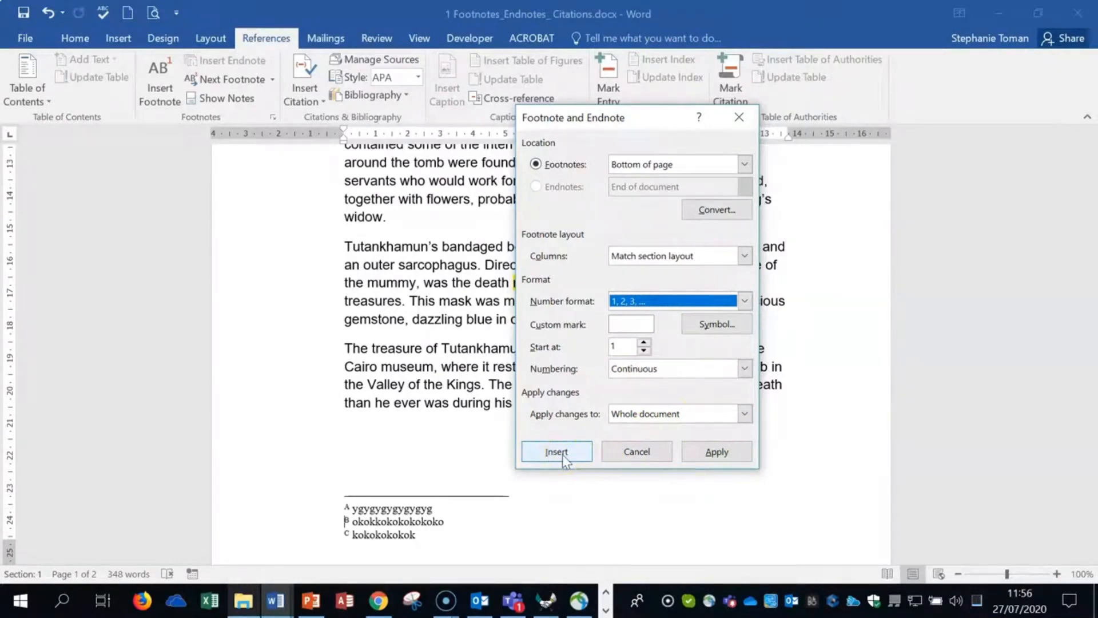
{"action": "left_click", "coordinate": [716, 452]}
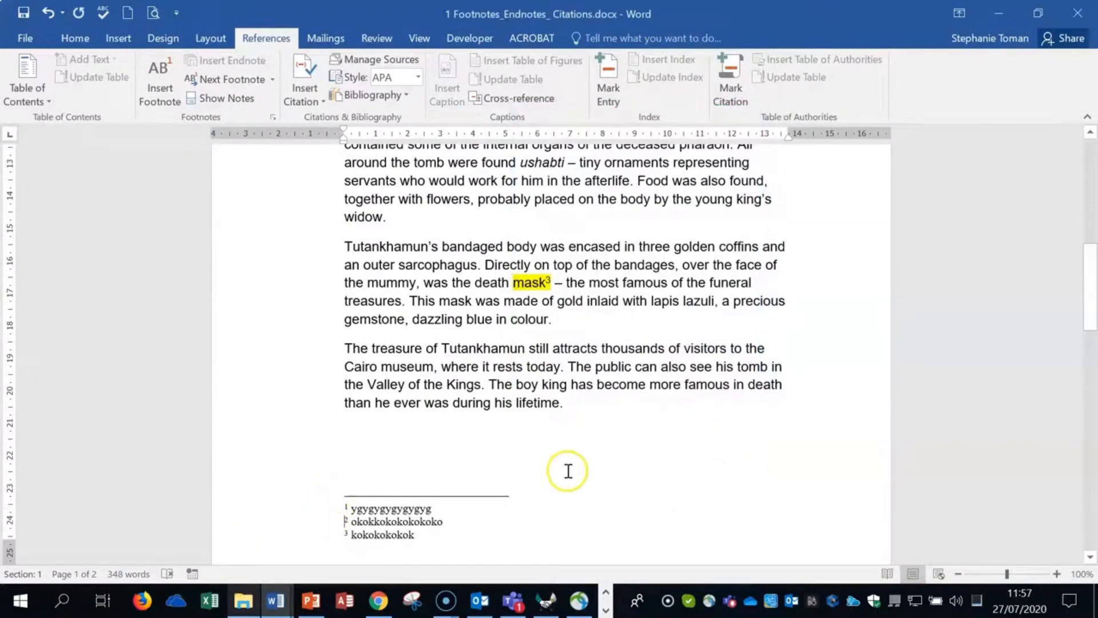
{"action": "scroll", "coordinate": [568, 472], "scroll_direction": "up", "scroll_amount": 3}
{"action": "scroll", "coordinate": [568, 472], "scroll_direction": "up", "scroll_amount": 1}
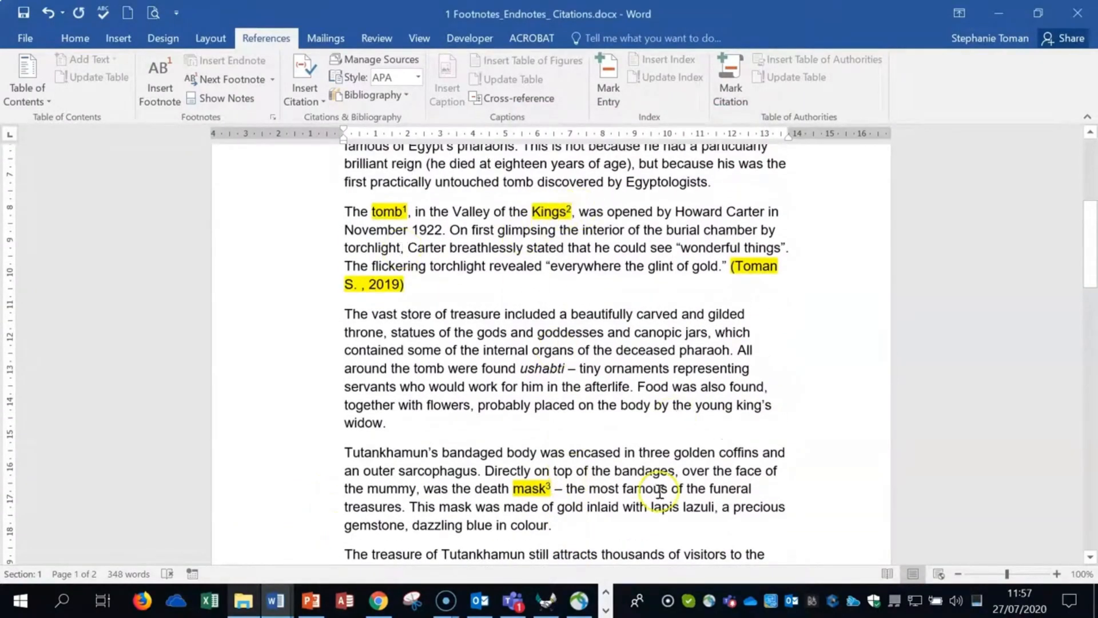
Try to delete the first footnote by selecting its note text at the foot of the page.
{"action": "scroll", "coordinate": [662, 490], "scroll_direction": "down", "scroll_amount": 6}
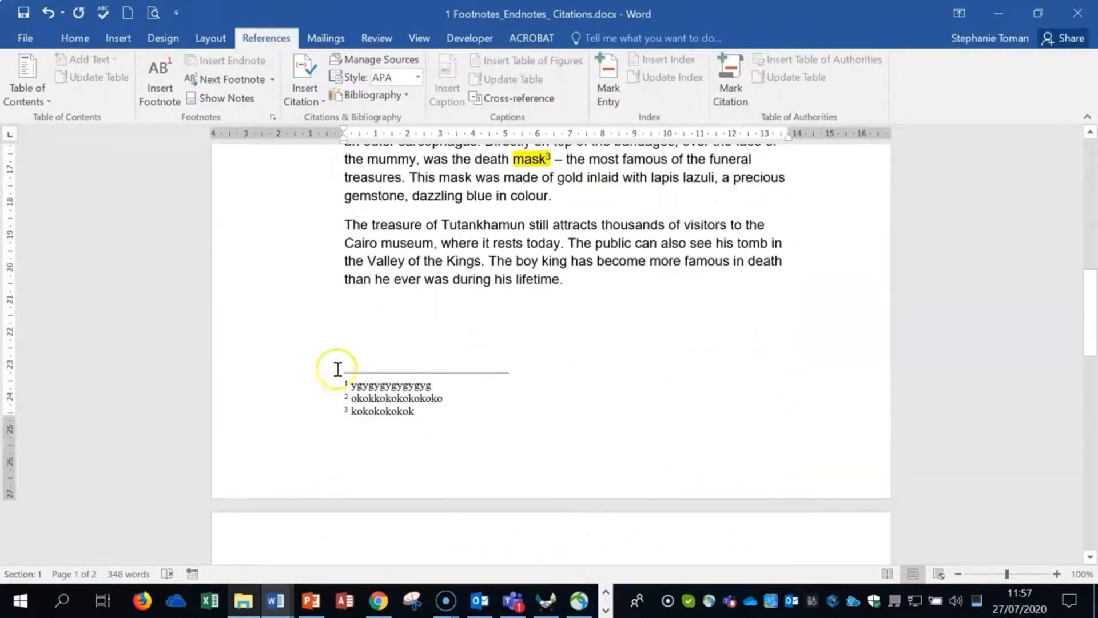
{"action": "left_click_drag", "start_coordinate": [351, 385], "coordinate": [463, 387]}
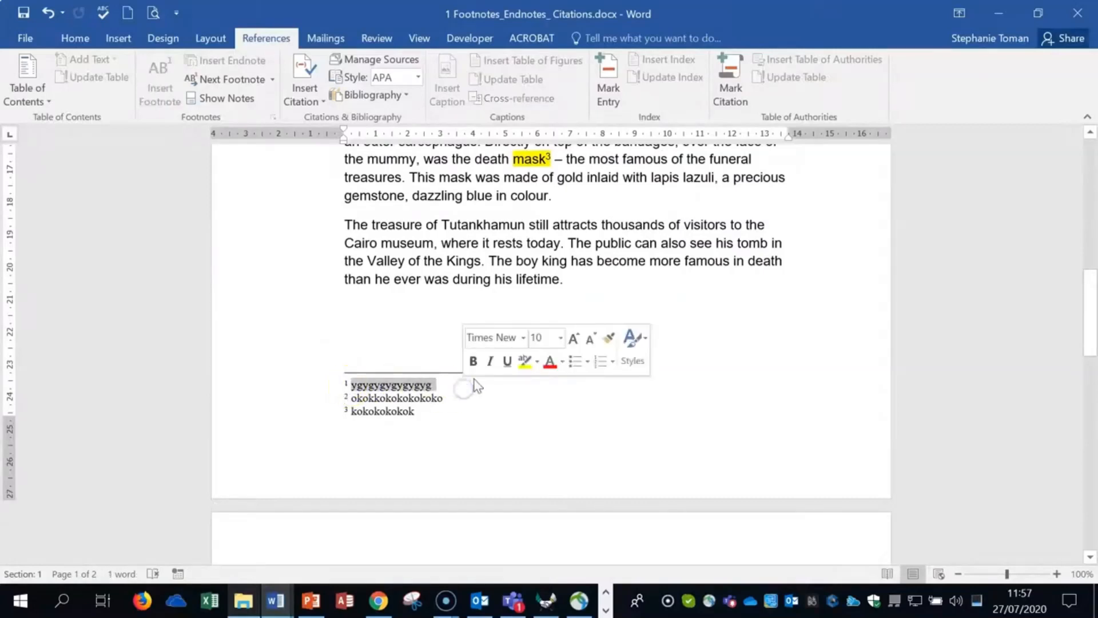
{"action": "left_click", "coordinate": [554, 347]}
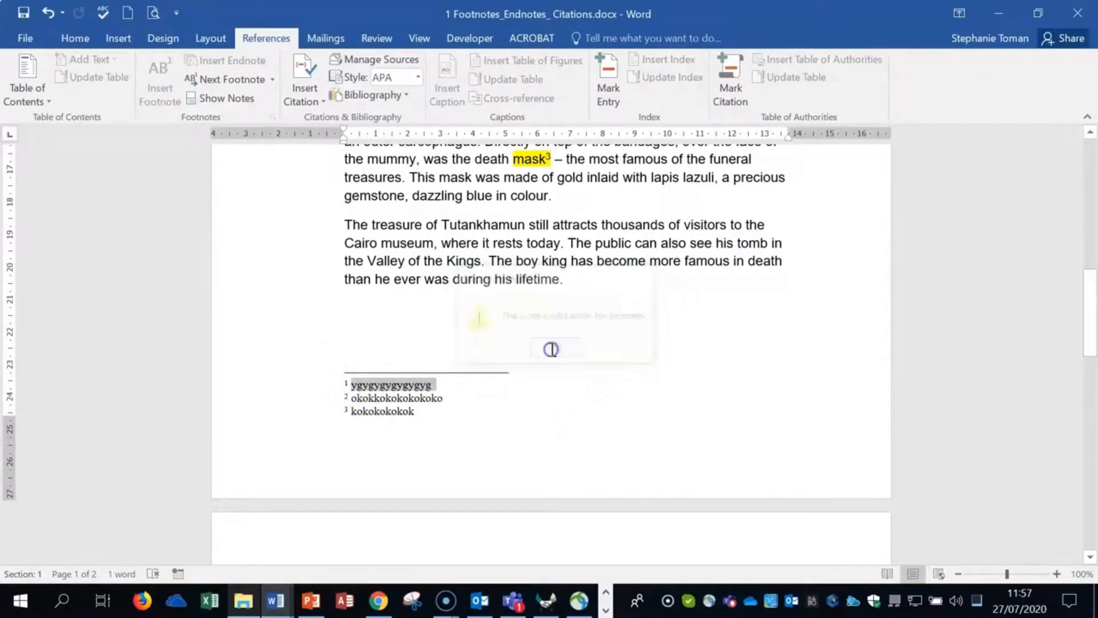
{"action": "left_click", "coordinate": [615, 411]}
{"action": "left_click_drag", "start_coordinate": [350, 385], "coordinate": [406, 376]}
{"action": "left_click", "coordinate": [564, 408]}
Delete the footnote reference mark after the word "tomb" in the body text.
{"action": "scroll", "coordinate": [564, 408], "scroll_direction": "up", "scroll_amount": 10}
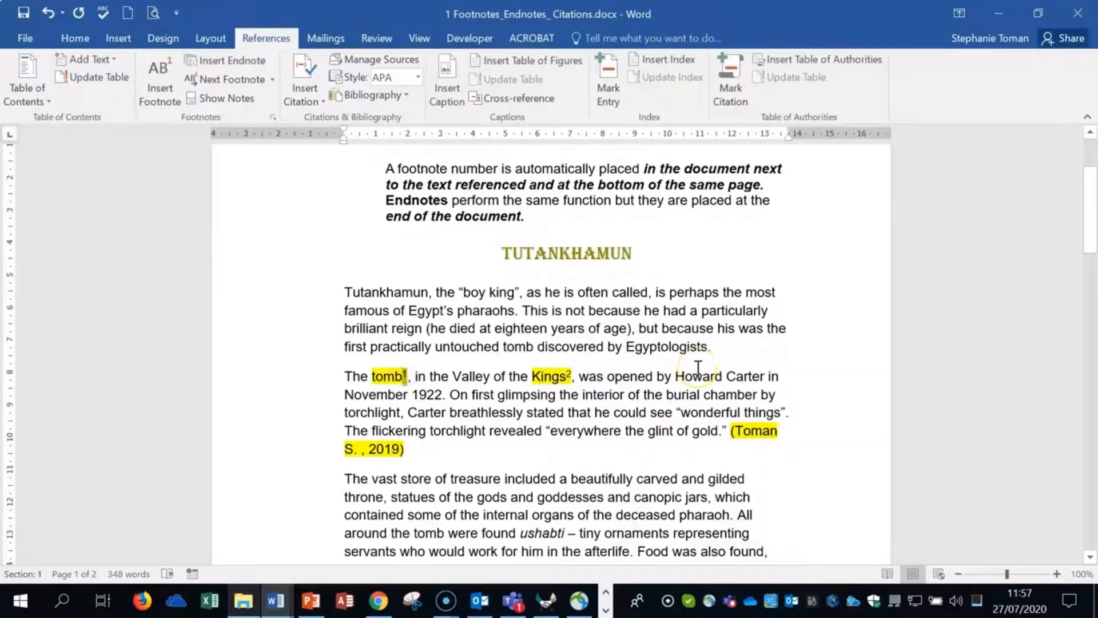
{"action": "key", "text": "Delete"}
{"action": "scroll", "coordinate": [697, 364], "scroll_direction": "down", "scroll_amount": 10}
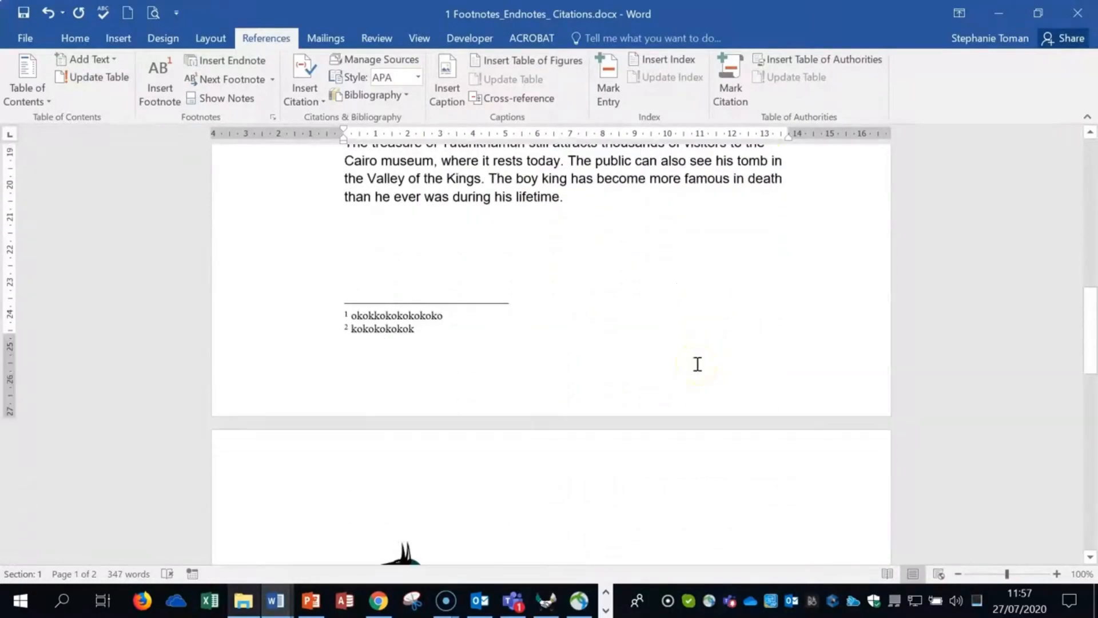
{"action": "scroll", "coordinate": [697, 364], "scroll_direction": "up", "scroll_amount": 8}
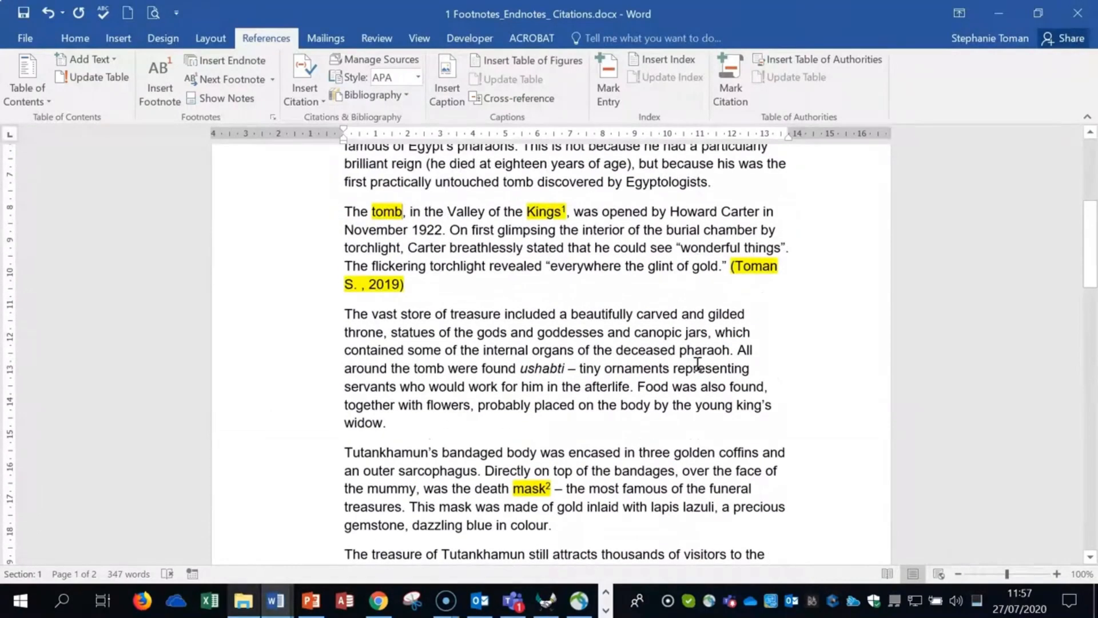
Convert the footnote attached to the word "mask" into an endnote and check it at the end of the document.
{"action": "scroll", "coordinate": [697, 365], "scroll_direction": "down", "scroll_amount": 4}
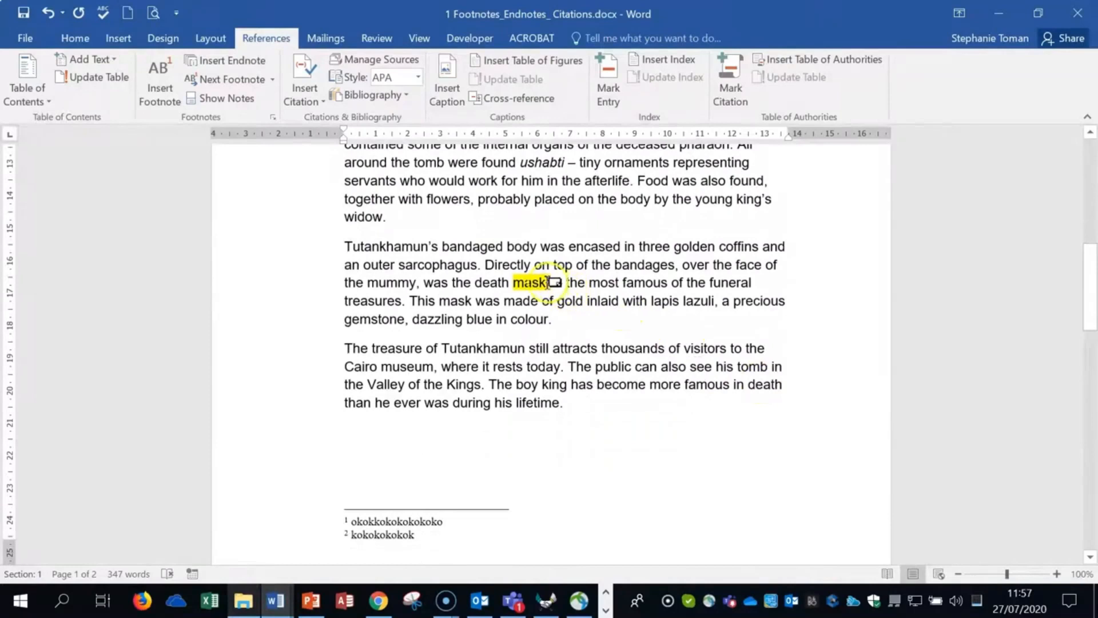
{"action": "left_click", "coordinate": [347, 533]}
{"action": "right_click", "coordinate": [346, 535]}
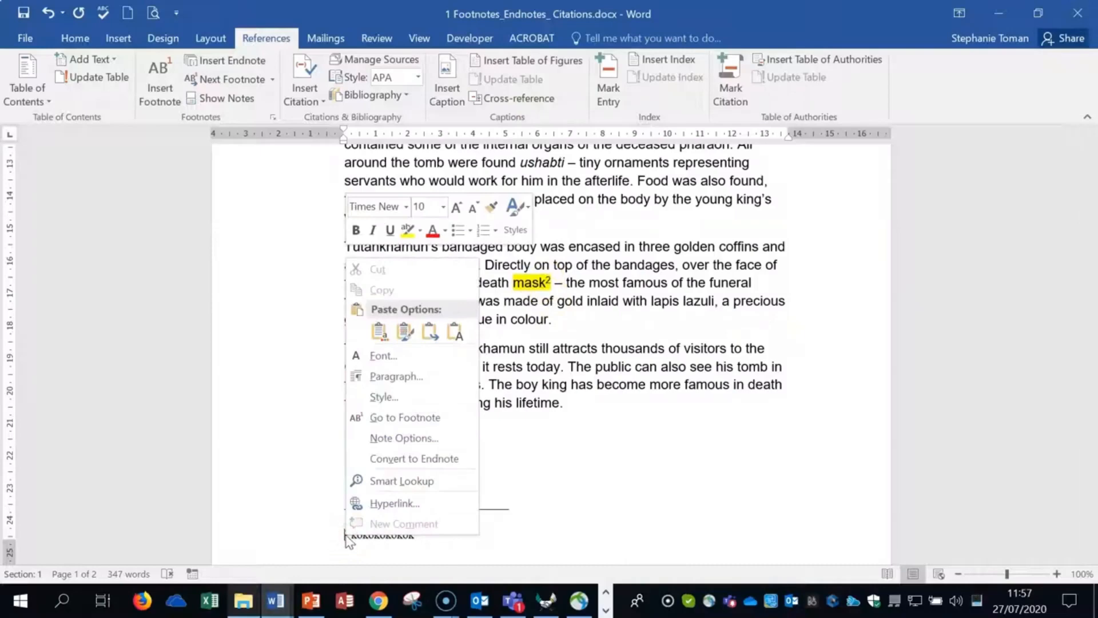
{"action": "left_click", "coordinate": [423, 458]}
{"action": "scroll", "coordinate": [569, 429], "scroll_direction": "down", "scroll_amount": 10}
{"action": "left_click", "coordinate": [585, 428]}
{"action": "scroll", "coordinate": [318, 483], "scroll_direction": "down", "scroll_amount": 3}
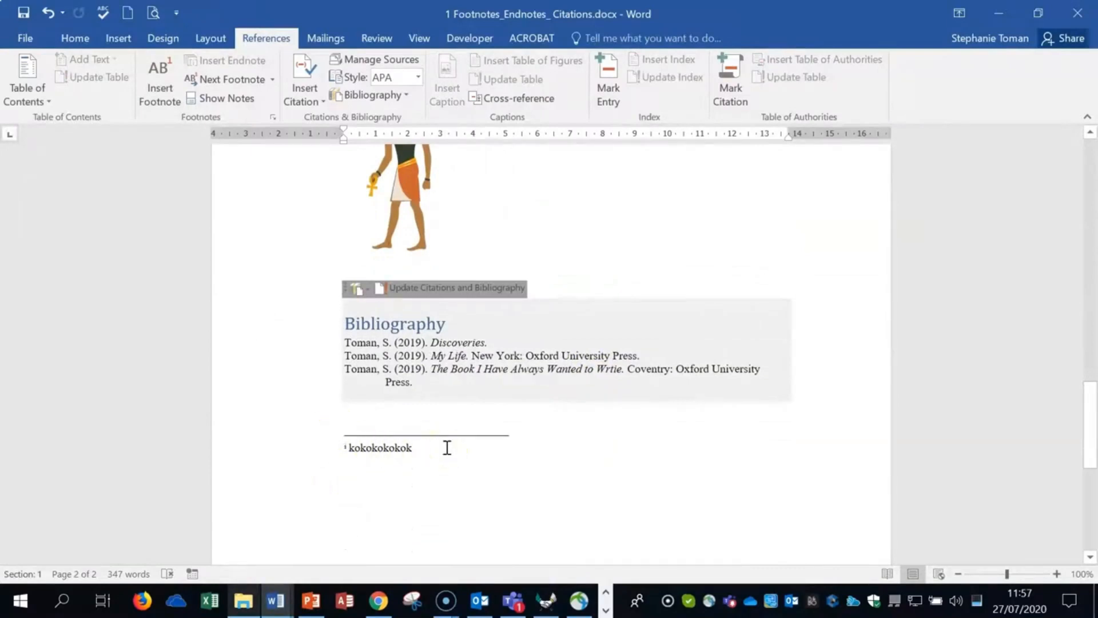
{"action": "scroll", "coordinate": [446, 448], "scroll_direction": "up", "scroll_amount": 15}
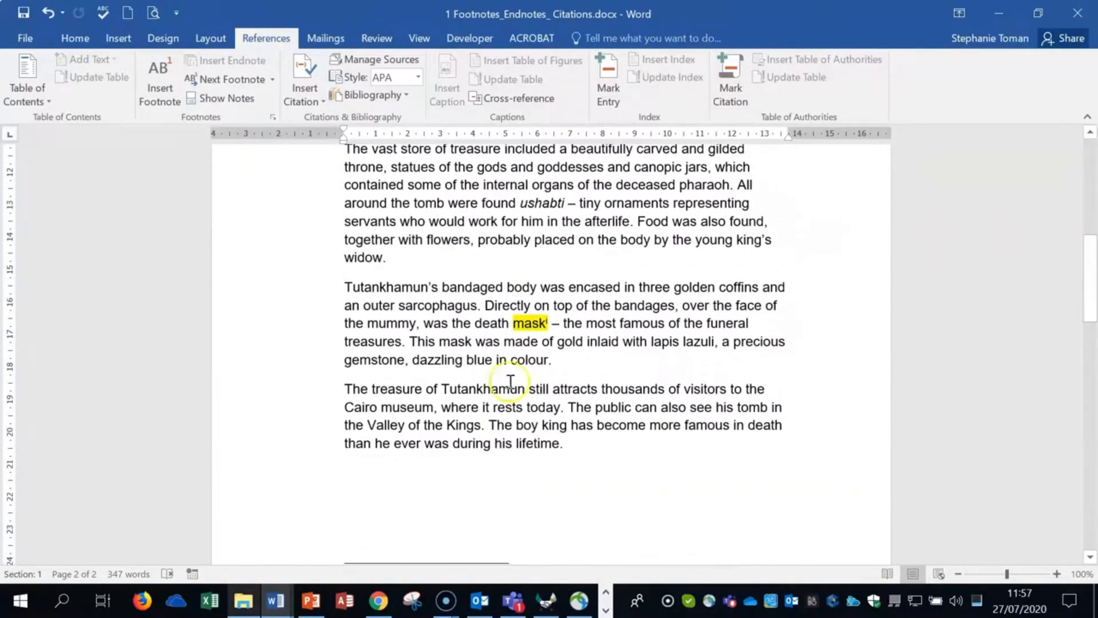
Review the endnote mark on "mask" in the body text, the remaining footnote, and the endnote at the end of the document.
{"action": "left_click", "coordinate": [589, 509]}
{"action": "scroll", "coordinate": [436, 544], "scroll_direction": "down", "scroll_amount": 2}
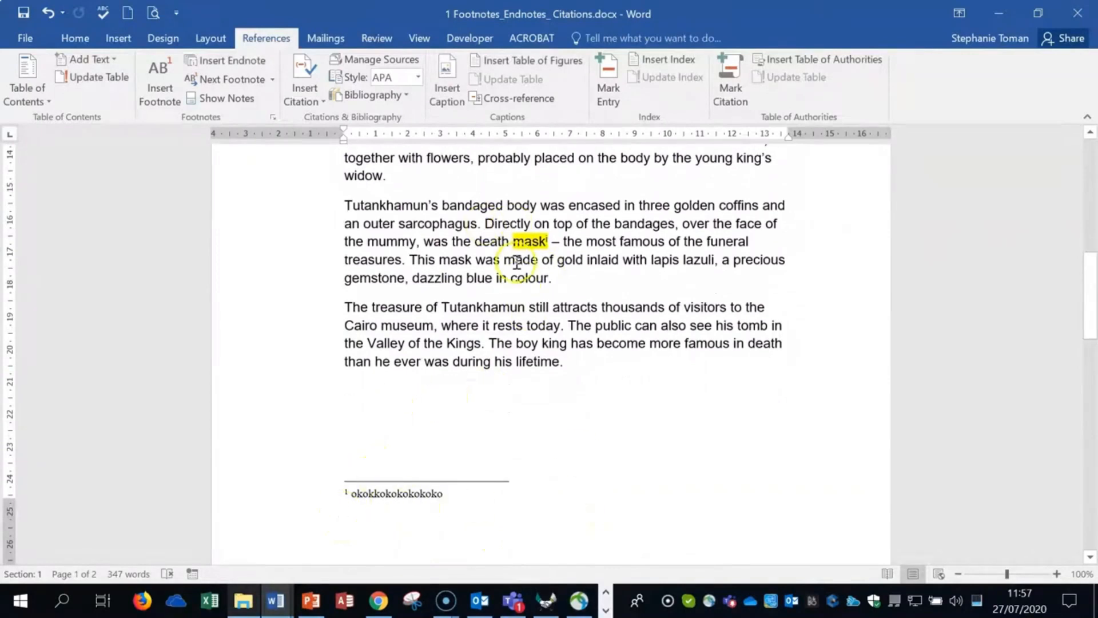
{"action": "left_click", "coordinate": [679, 374]}
{"action": "left_click", "coordinate": [163, 104]}
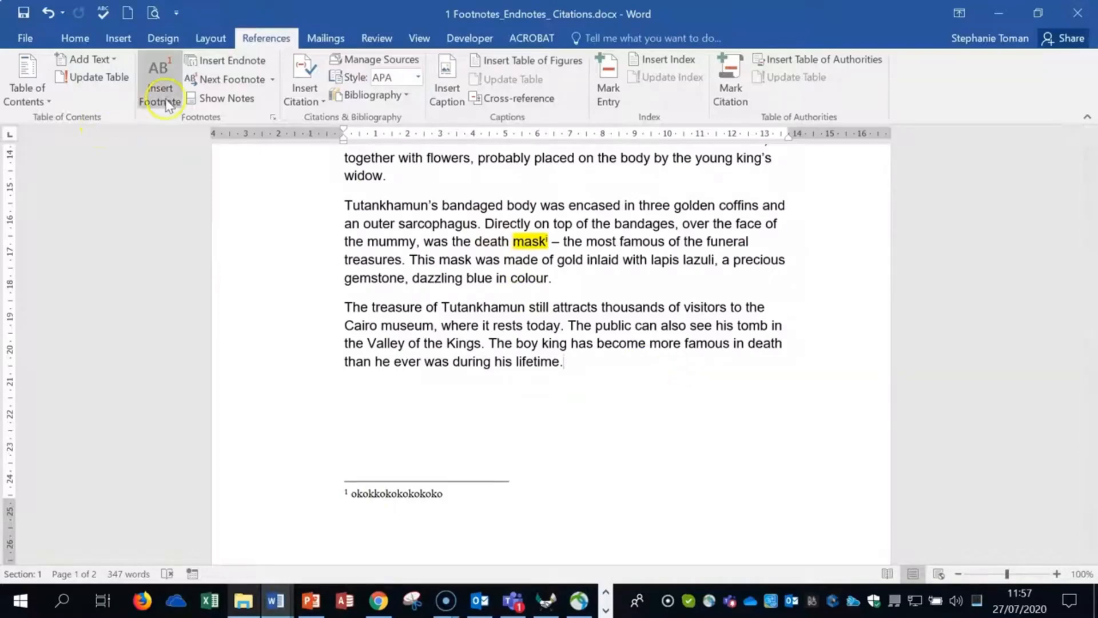
{"action": "scroll", "coordinate": [620, 410], "scroll_direction": "down", "scroll_amount": 10}
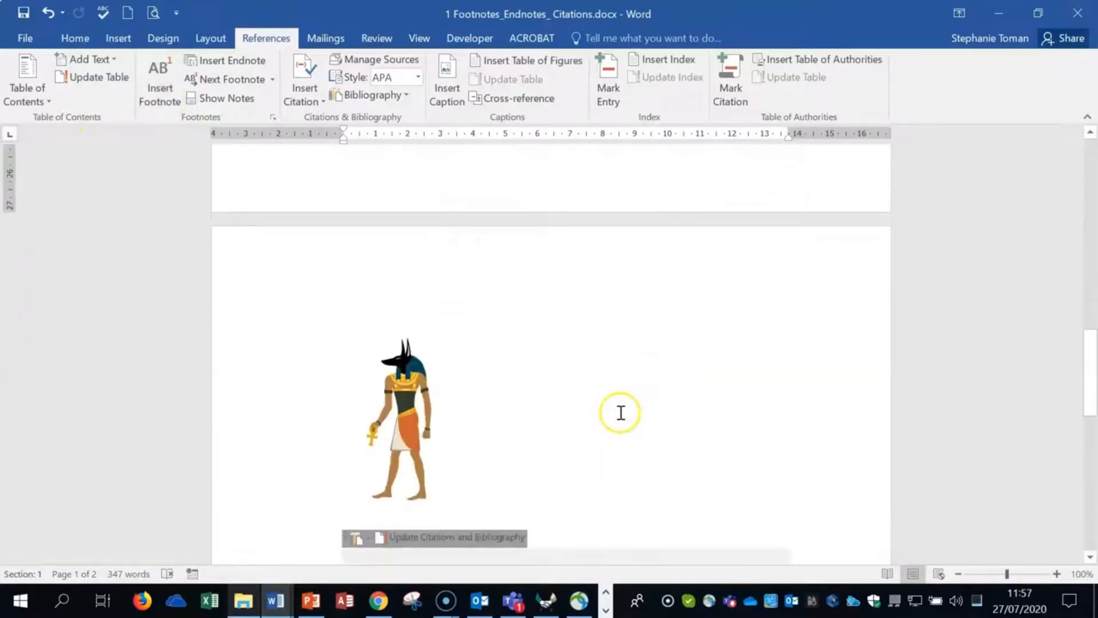
{"action": "scroll", "coordinate": [572, 406], "scroll_direction": "up", "scroll_amount": 9}
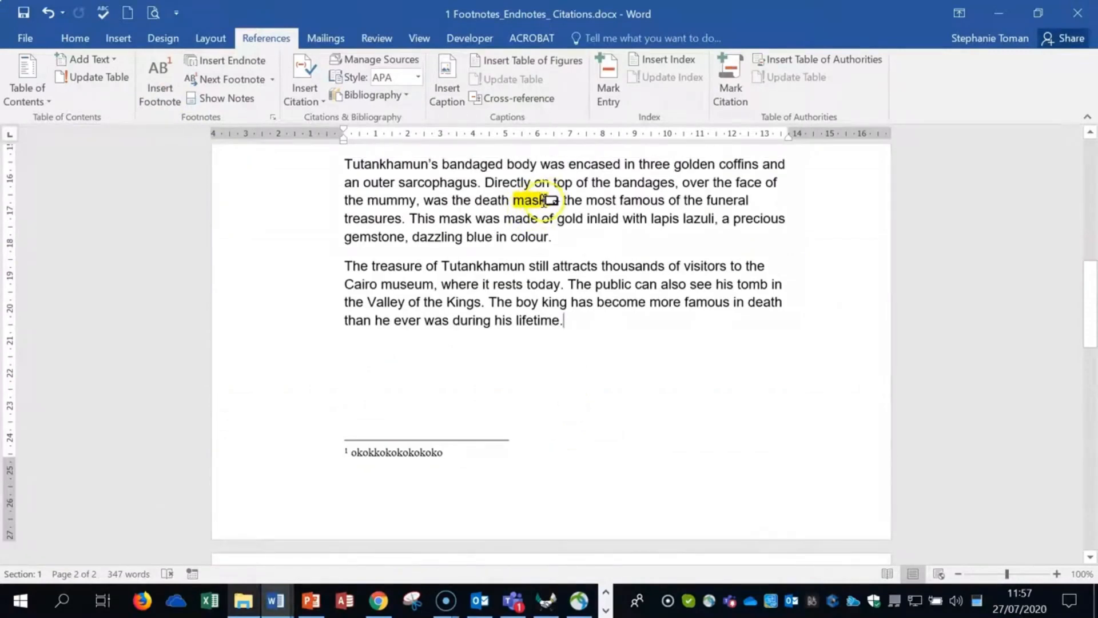
{"action": "mouse_move", "coordinate": [549, 199]}
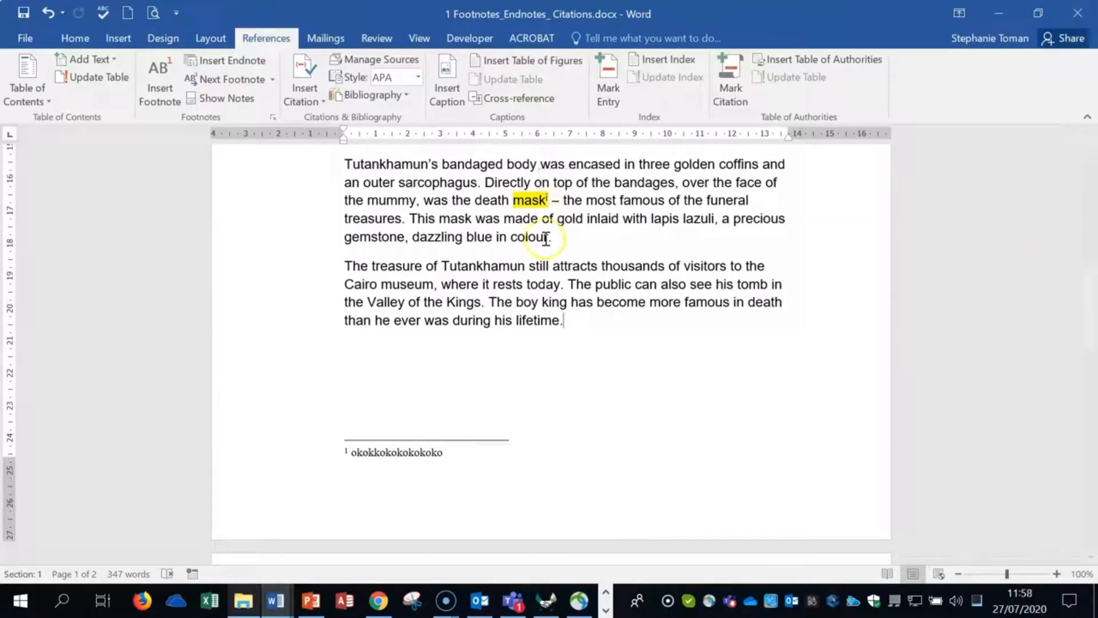
{"action": "left_click", "coordinate": [631, 340]}
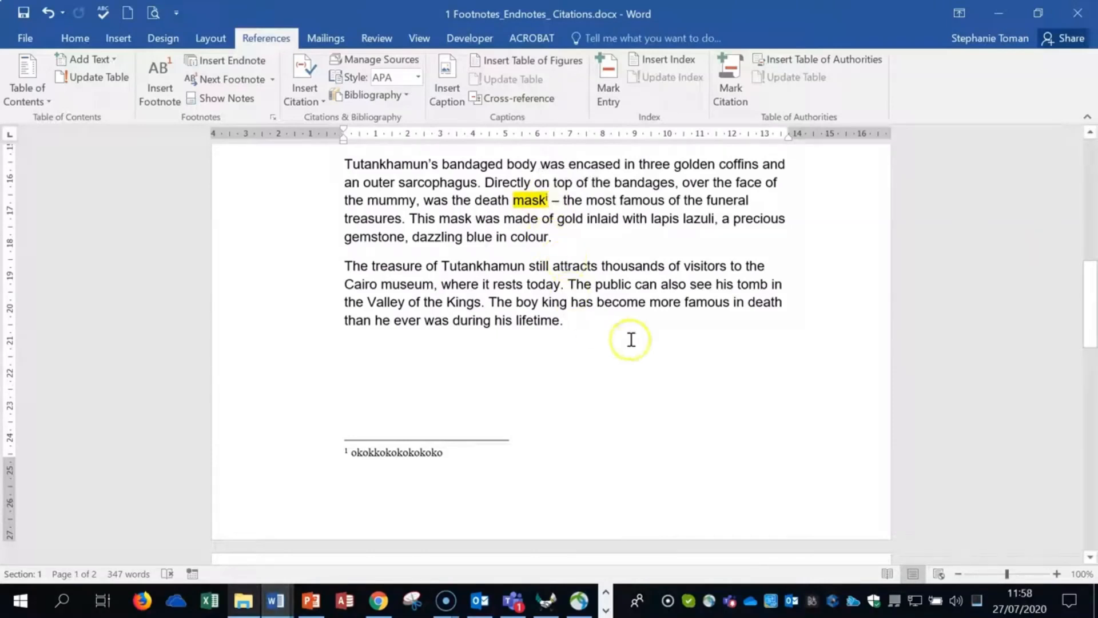
{"action": "scroll", "coordinate": [631, 340], "scroll_direction": "down", "scroll_amount": 10}
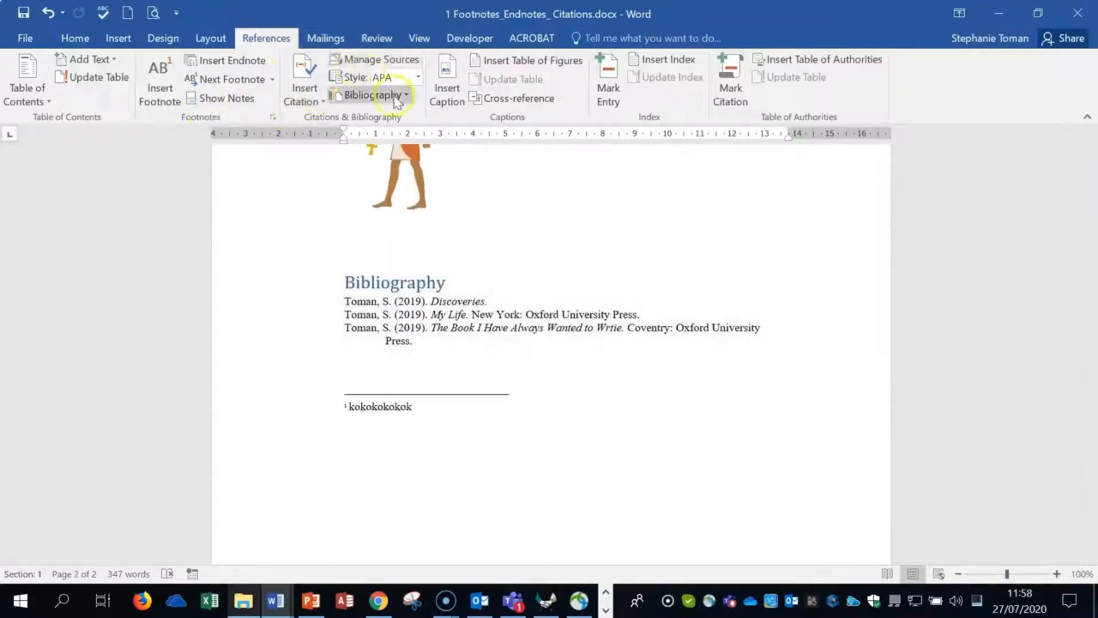
Open the form for creating a new citation source, view the available source types, and close it without adding a source.
{"action": "left_click", "coordinate": [322, 101]}
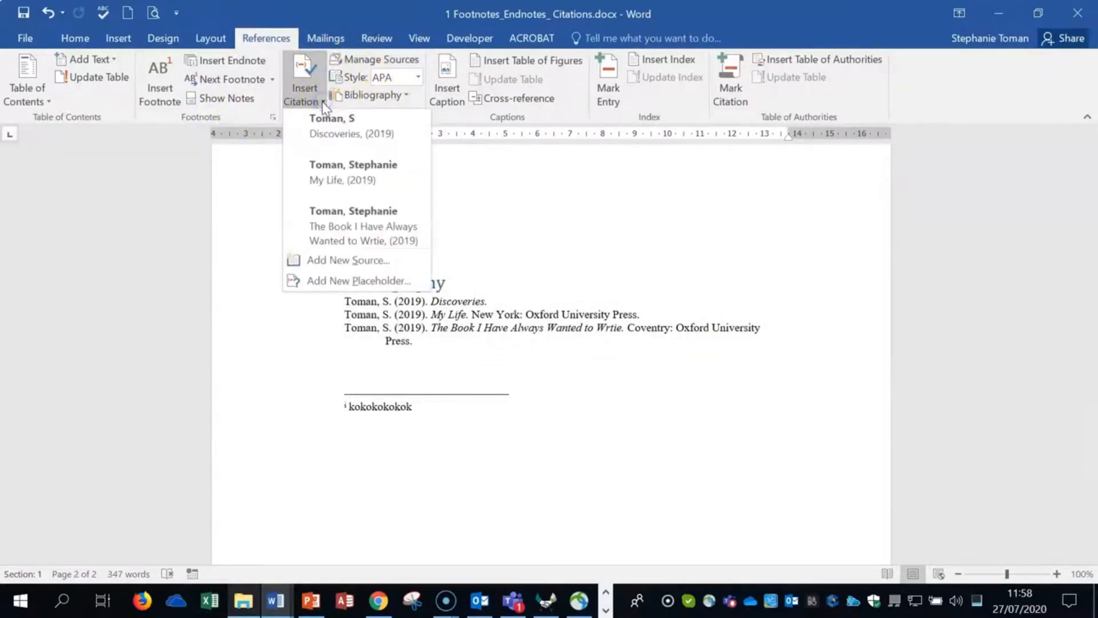
{"action": "left_click", "coordinate": [326, 263]}
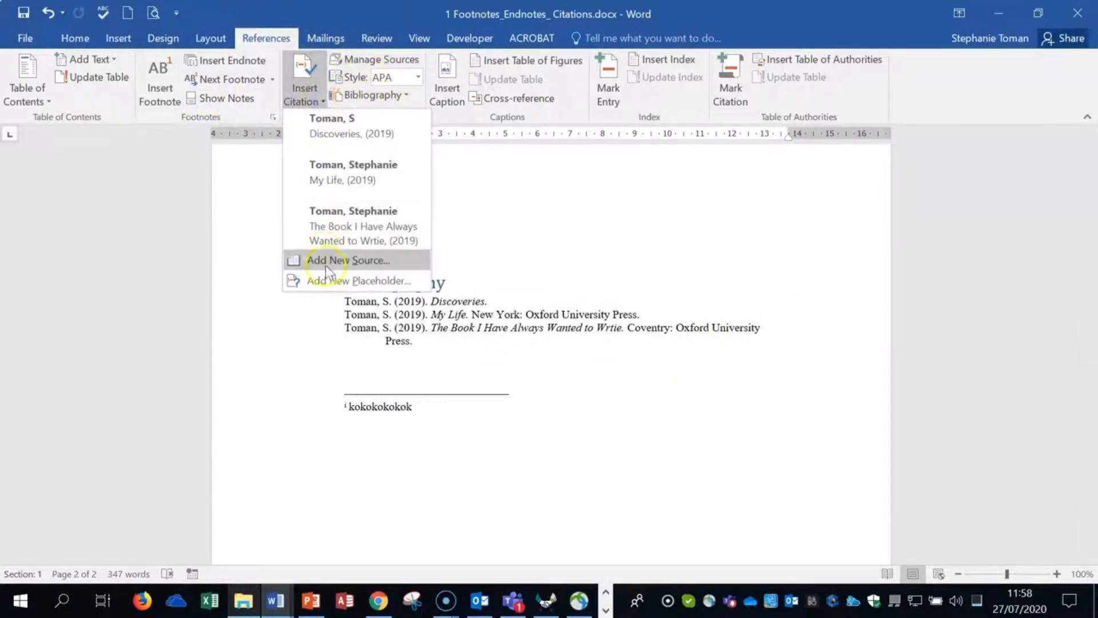
{"action": "left_click", "coordinate": [342, 261]}
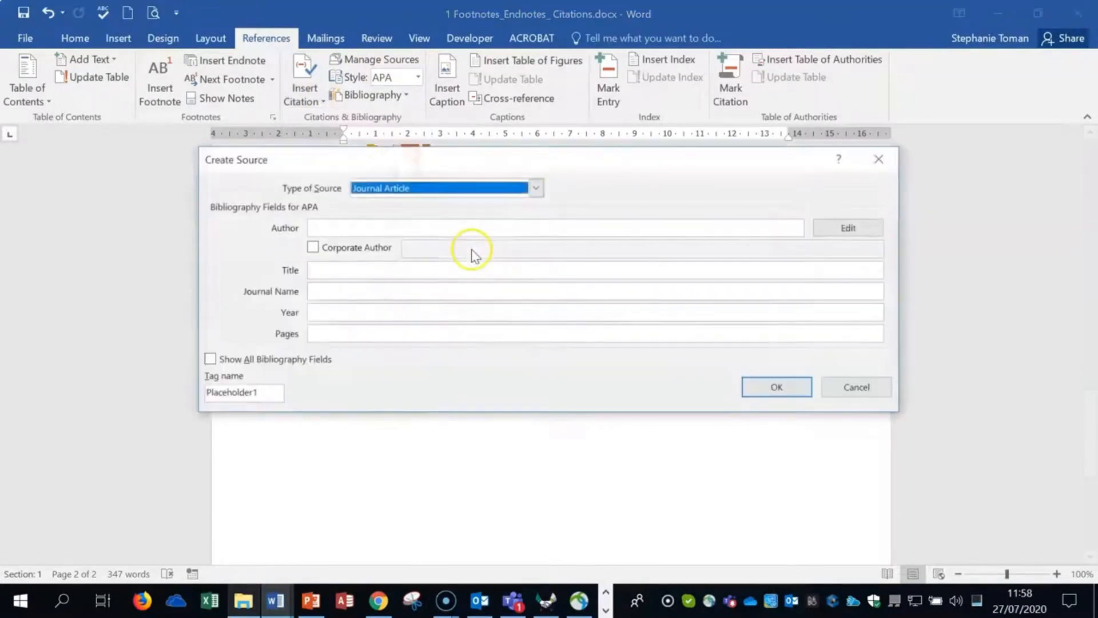
{"action": "left_click_drag", "start_coordinate": [578, 164], "coordinate": [696, 223]}
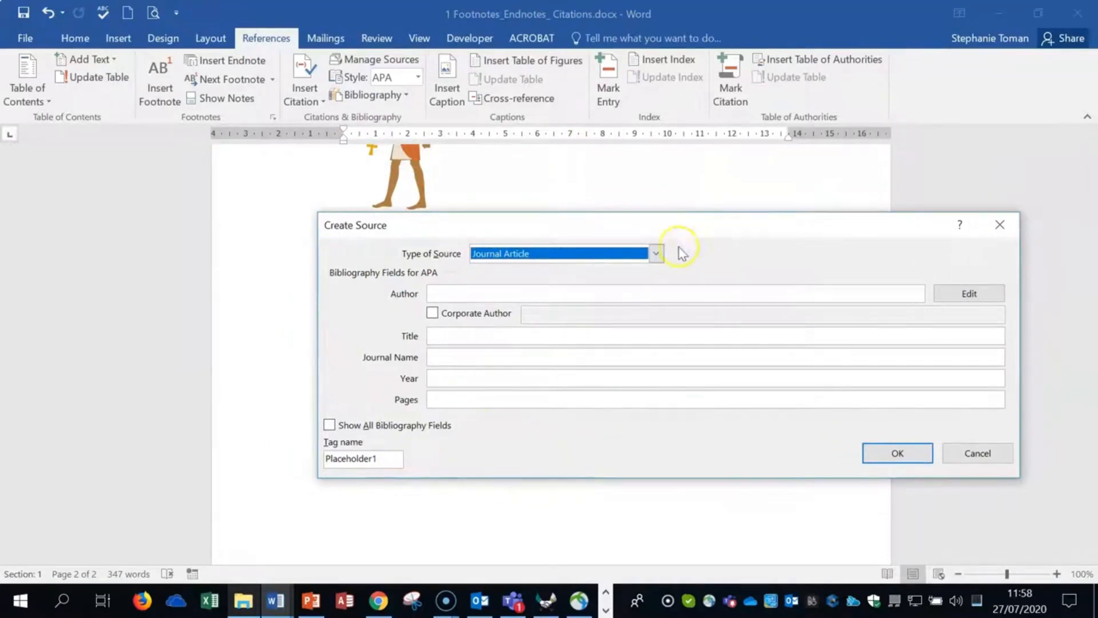
{"action": "left_click", "coordinate": [656, 253]}
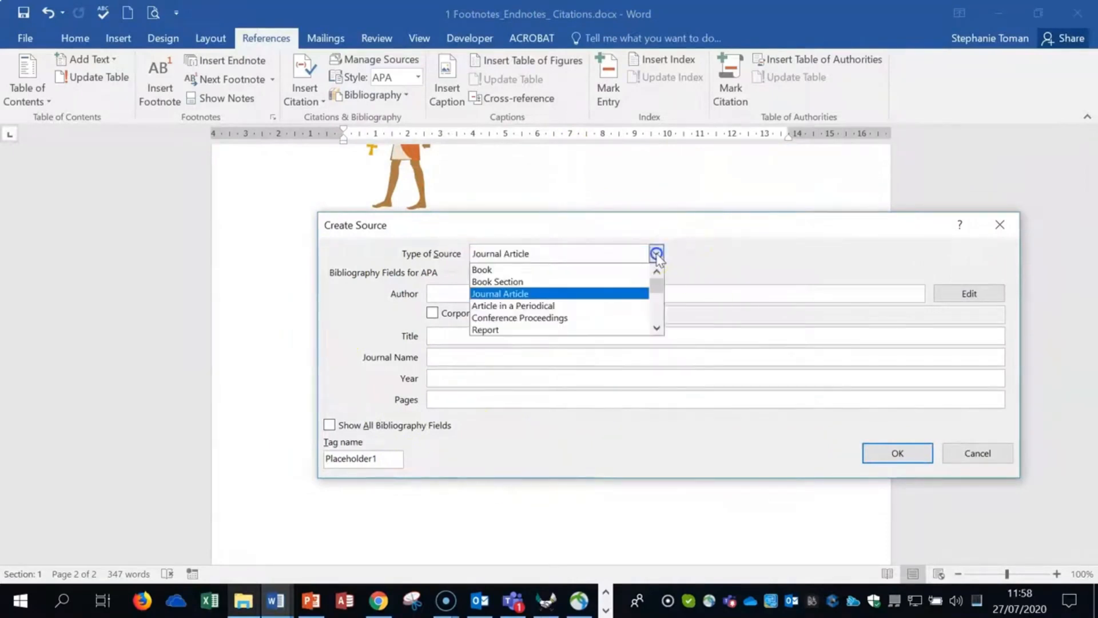
{"action": "left_click", "coordinate": [760, 263]}
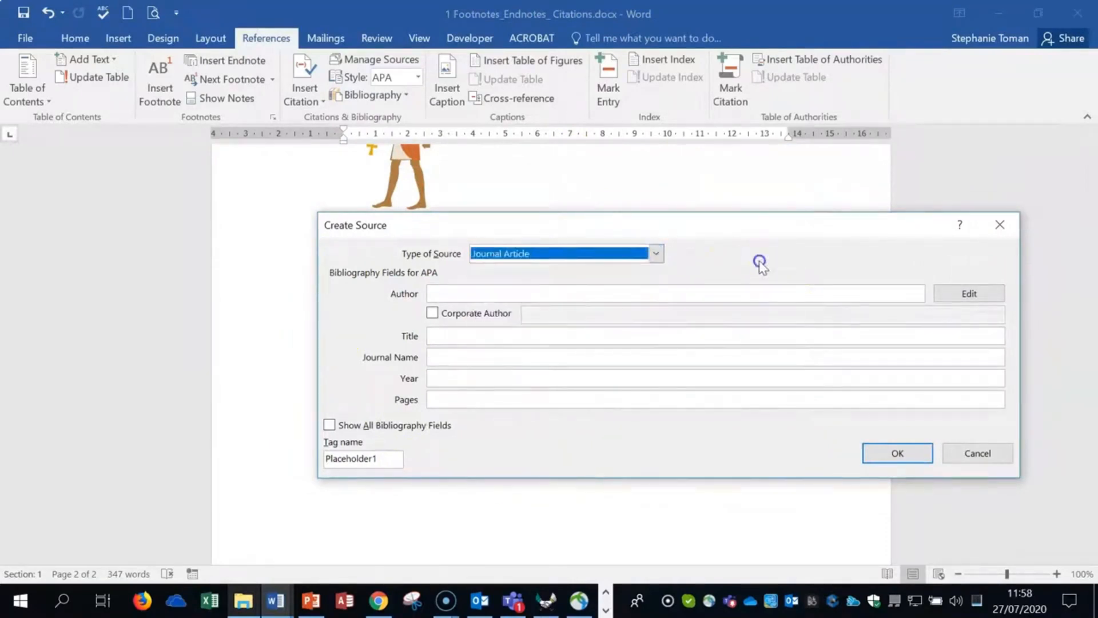
{"action": "left_click", "coordinate": [998, 222]}
{"action": "left_click", "coordinate": [715, 233]}
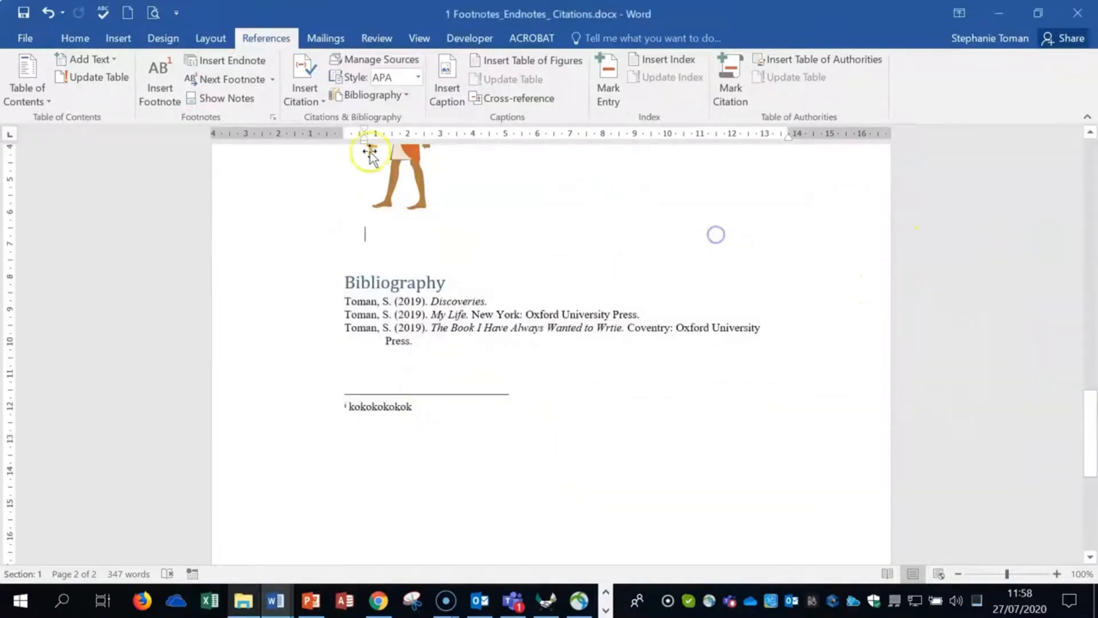
Review the master and current source lists in the Source Manager, close it, and show the sources available for citation.
{"action": "left_click", "coordinate": [401, 60]}
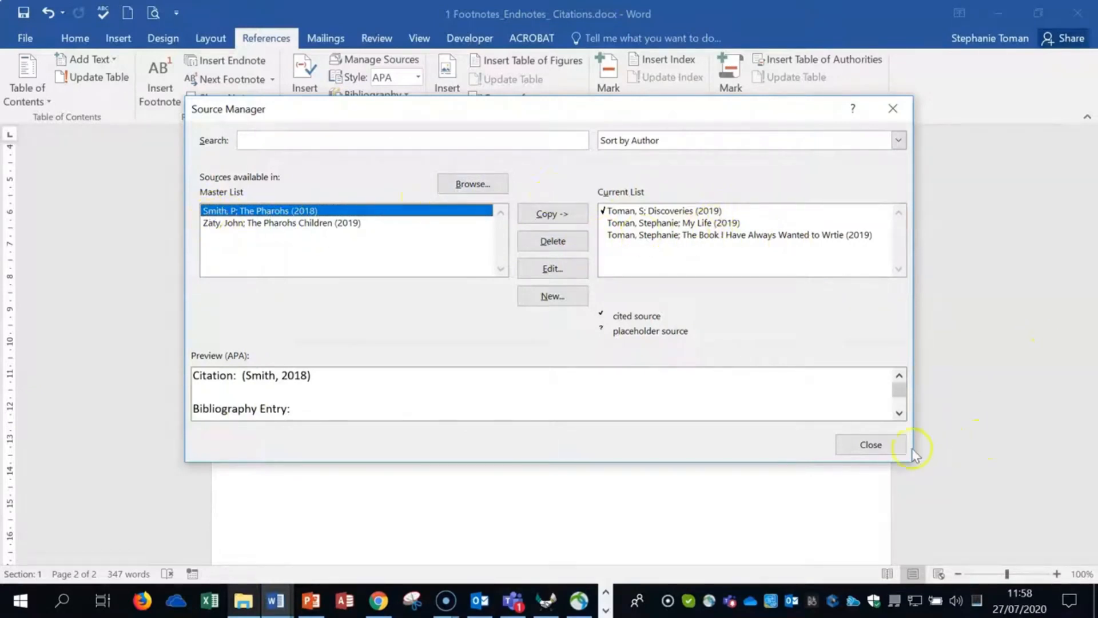
{"action": "left_click", "coordinate": [876, 445]}
{"action": "left_click", "coordinate": [322, 103]}
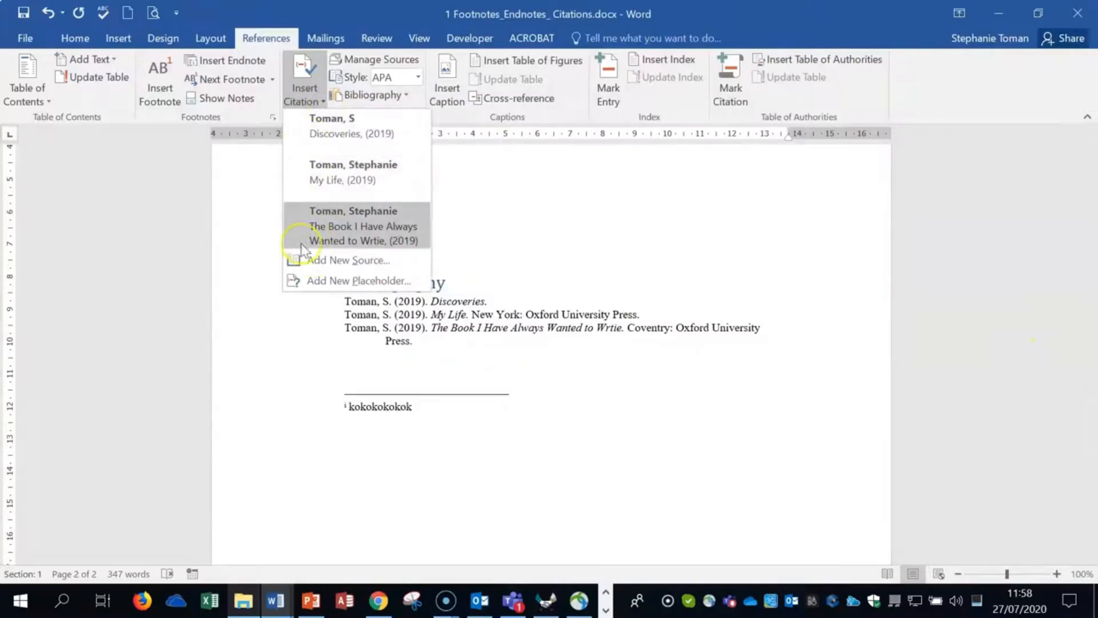
Add an empty line below the endnote text at the end of the document.
{"action": "left_click", "coordinate": [400, 245]}
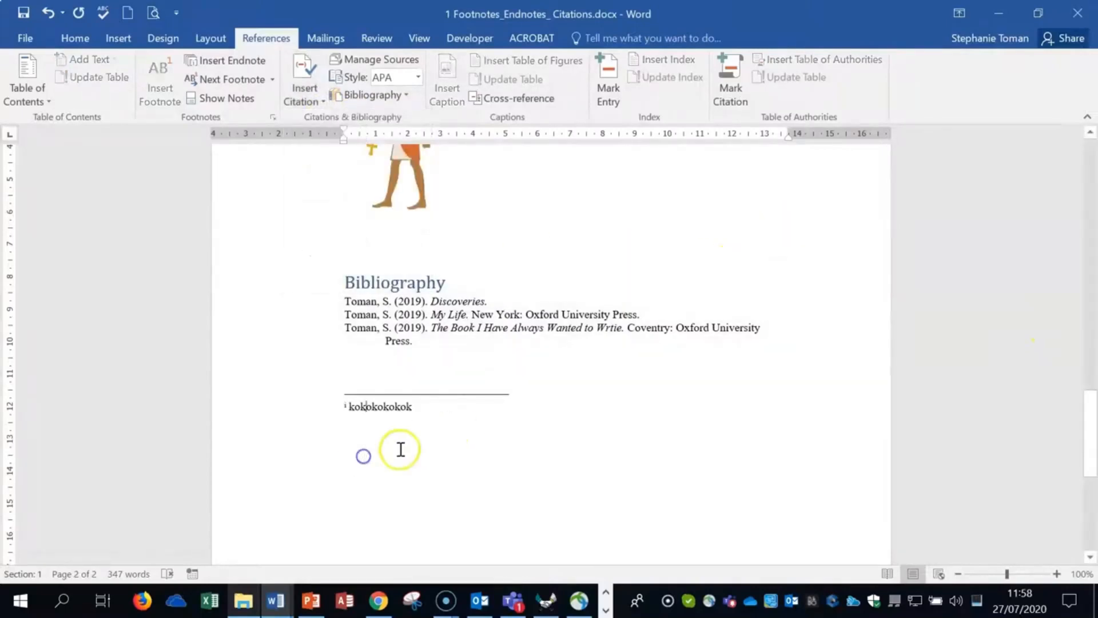
{"action": "left_click", "coordinate": [421, 458]}
{"action": "key", "text": "Return"}
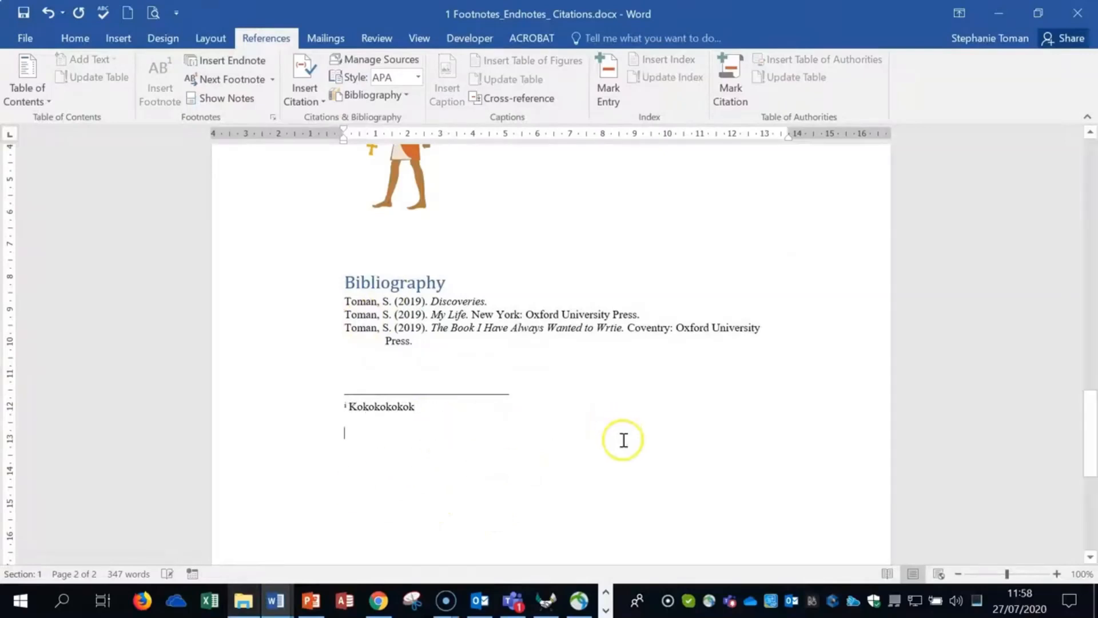
Insert a citation of Discoveries (2019) after "tomb" and of The Book I Have Always Wanted to Wrtie (2019) after the footnoted "Kings".
{"action": "scroll", "coordinate": [623, 439], "scroll_direction": "up", "scroll_amount": 12}
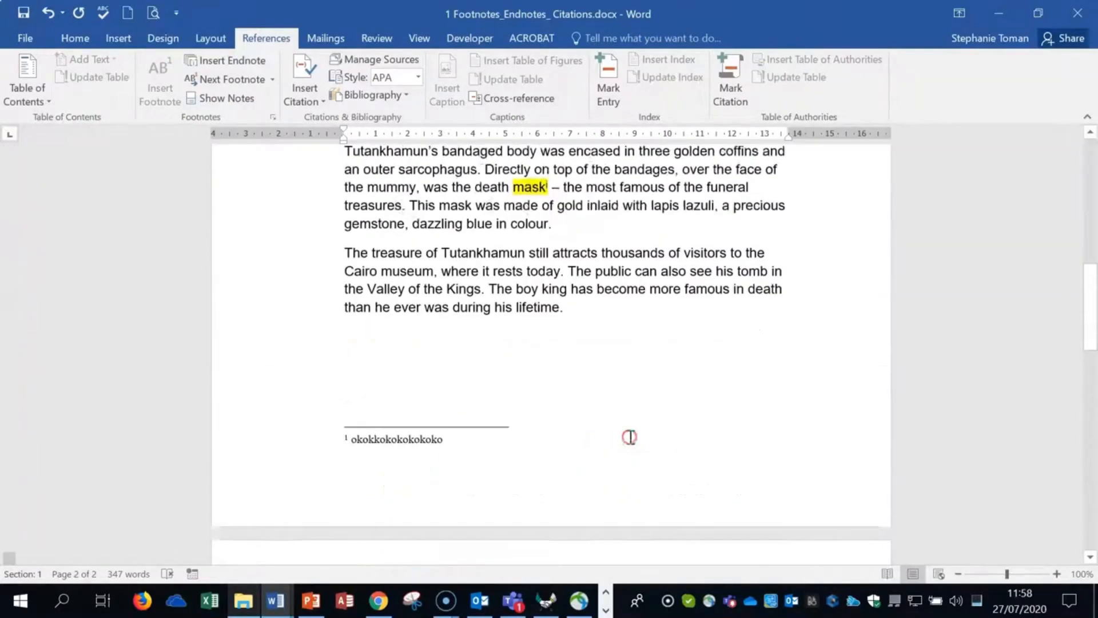
{"action": "scroll", "coordinate": [576, 368], "scroll_direction": "up", "scroll_amount": 6}
{"action": "left_click", "coordinate": [405, 421]}
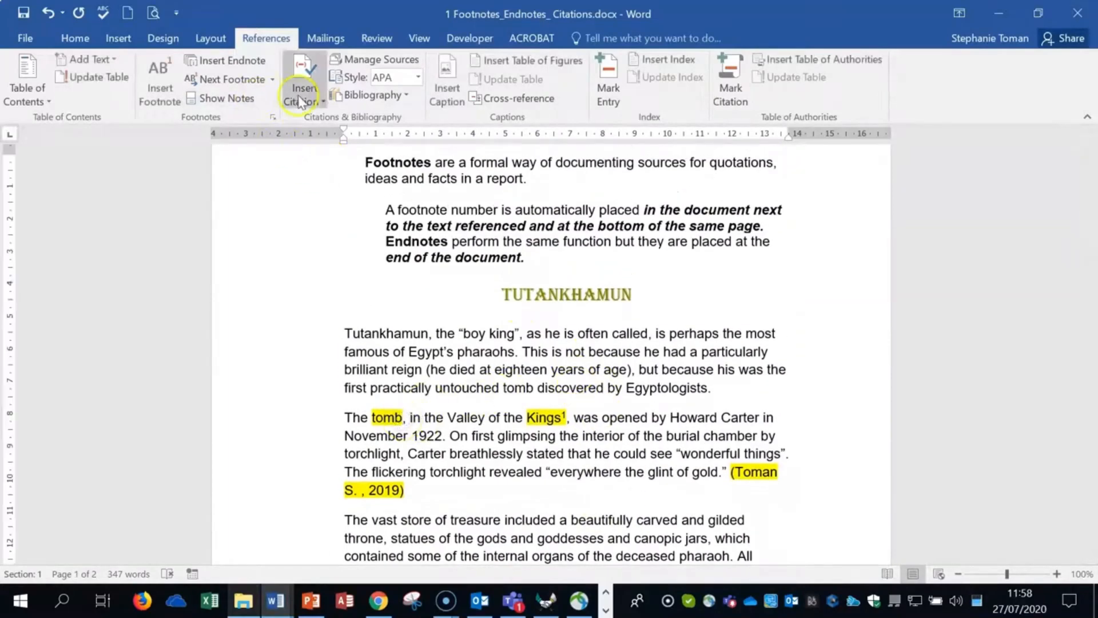
{"action": "left_click", "coordinate": [318, 101]}
{"action": "left_click", "coordinate": [322, 129]}
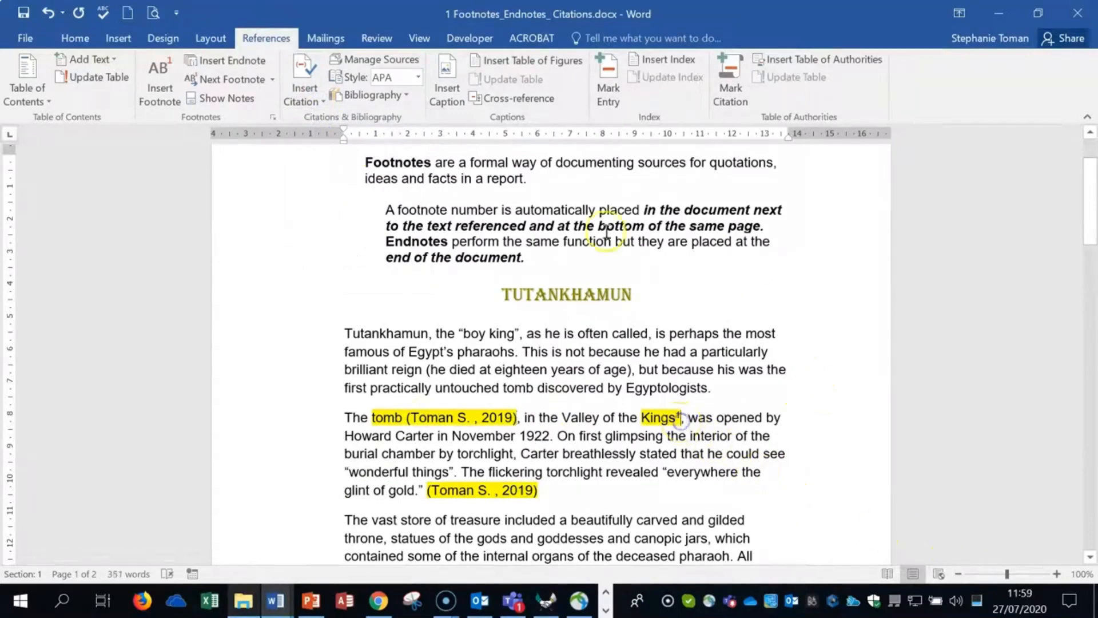
{"action": "left_click", "coordinate": [305, 91]}
{"action": "left_click", "coordinate": [366, 226]}
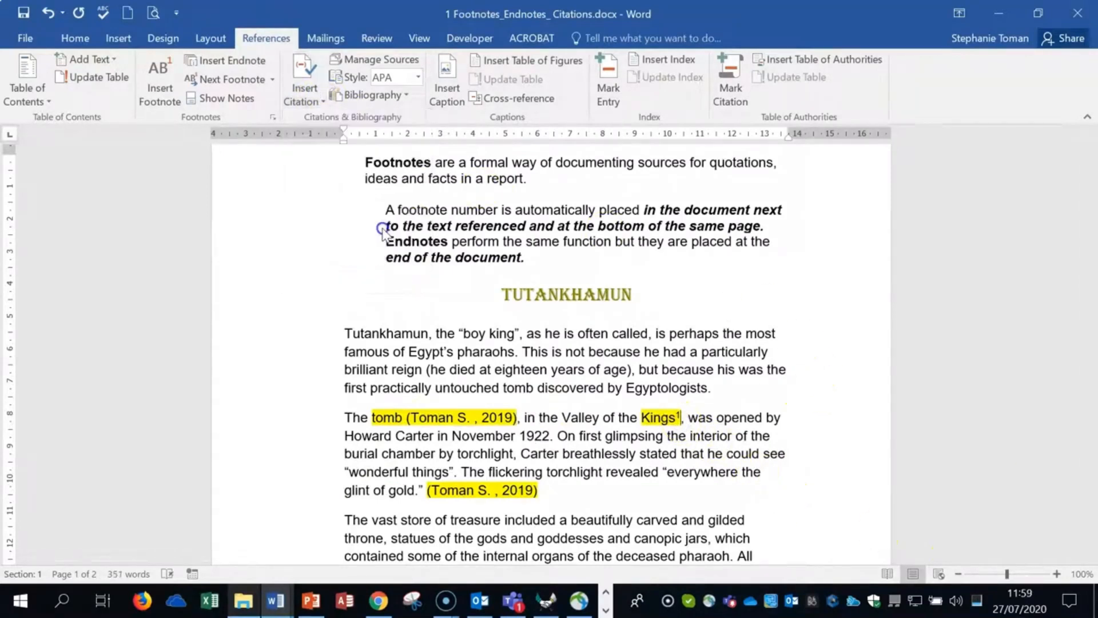
Delete the existing bibliography, including its heading, above the endnote on the last page.
{"action": "scroll", "coordinate": [834, 479], "scroll_direction": "down", "scroll_amount": 15}
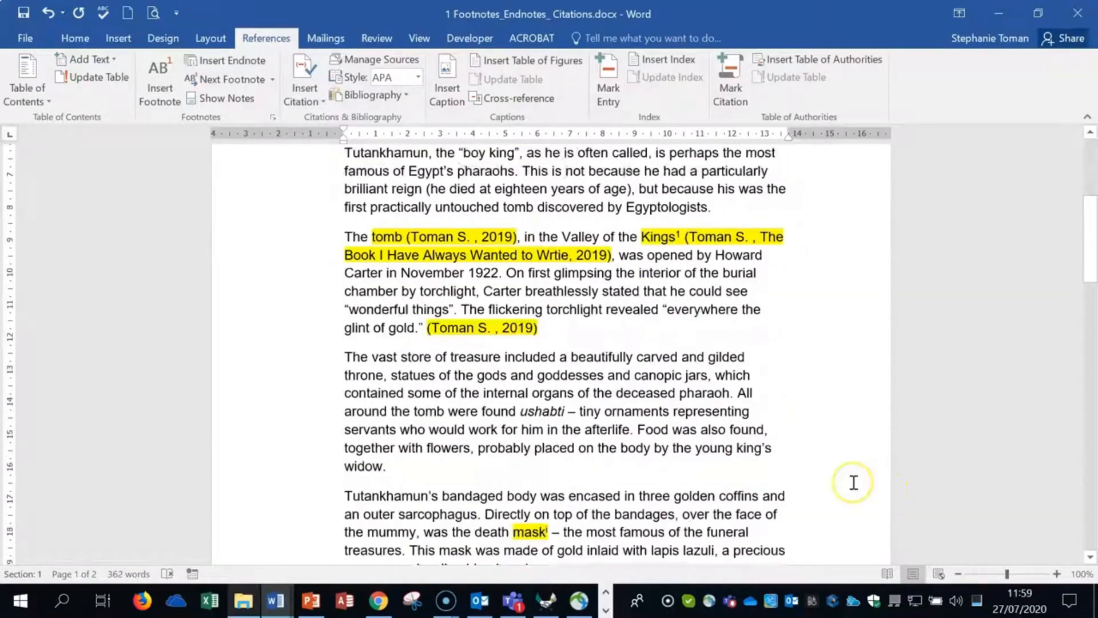
{"action": "scroll", "coordinate": [854, 482], "scroll_direction": "down", "scroll_amount": 5}
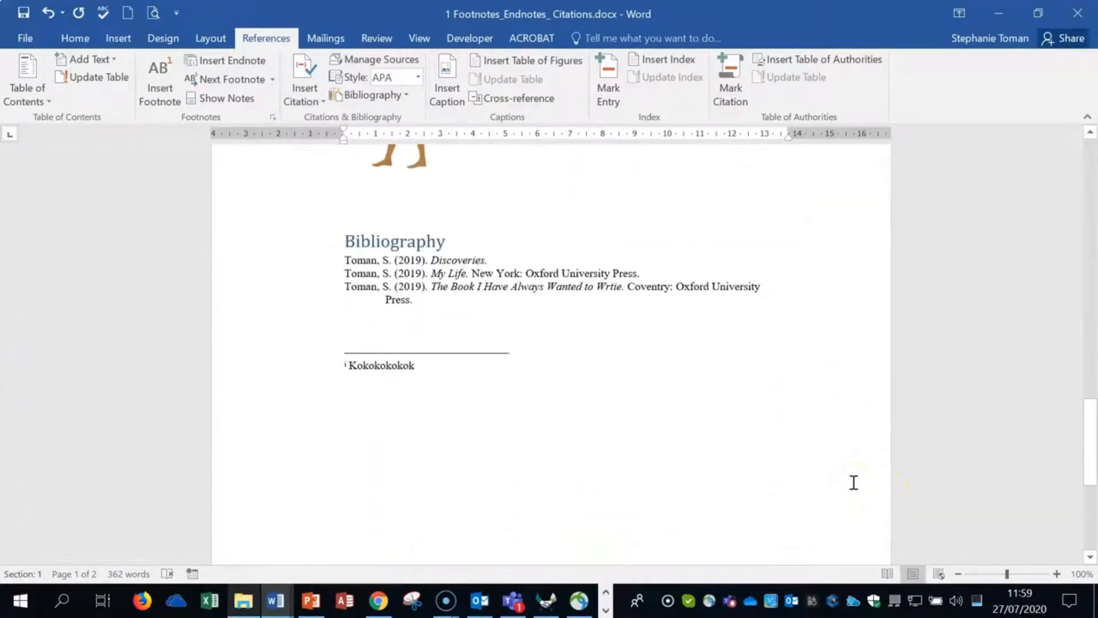
{"action": "left_click", "coordinate": [346, 410]}
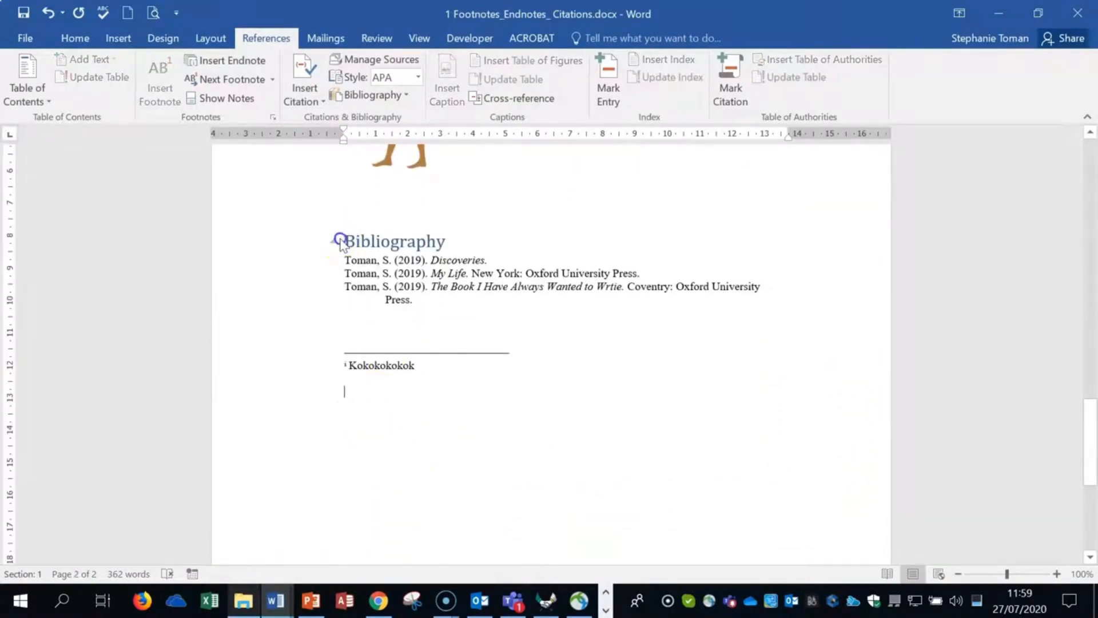
{"action": "left_click_drag", "start_coordinate": [338, 238], "coordinate": [826, 321]}
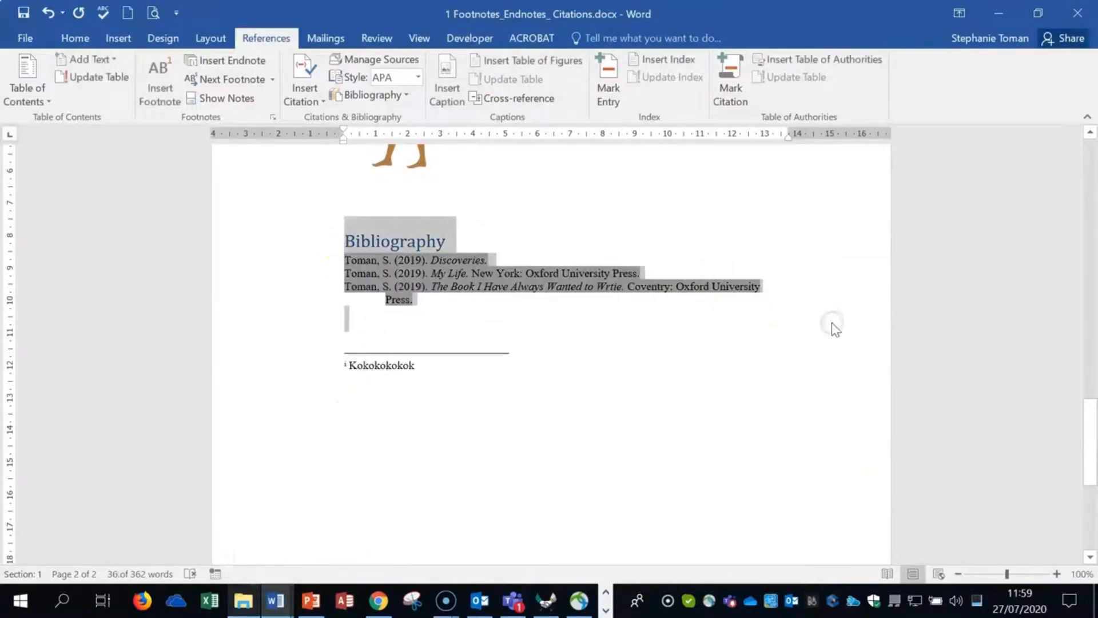
{"action": "key", "text": "Delete"}
Insert a new bibliography without a heading below the endnote text.
{"action": "left_click", "coordinate": [354, 313]}
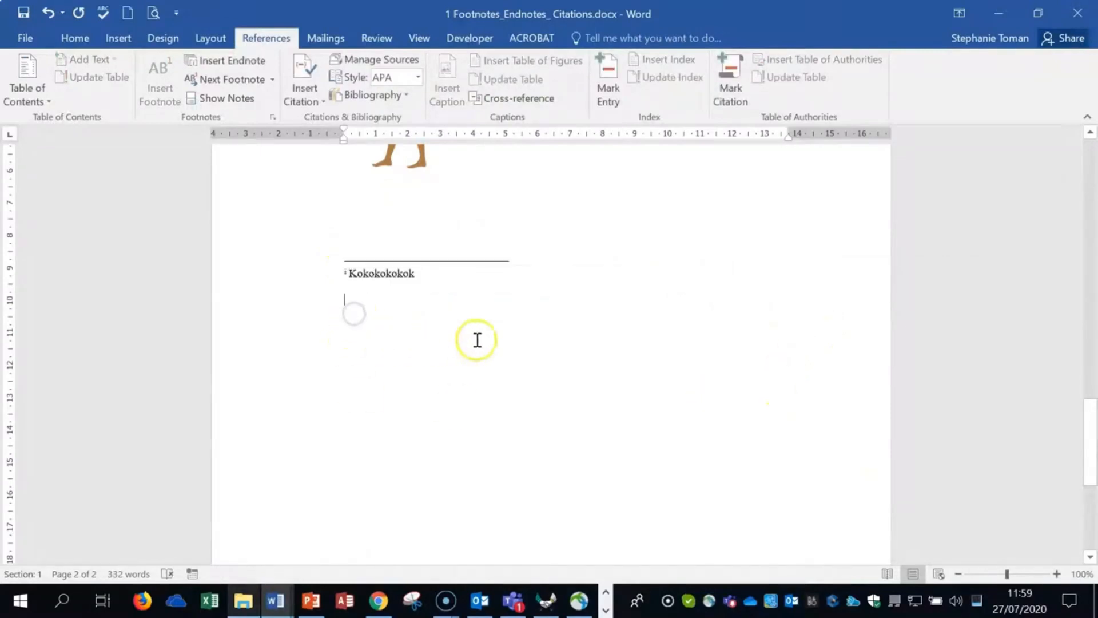
{"action": "left_click", "coordinate": [406, 96]}
{"action": "left_click", "coordinate": [395, 116]}
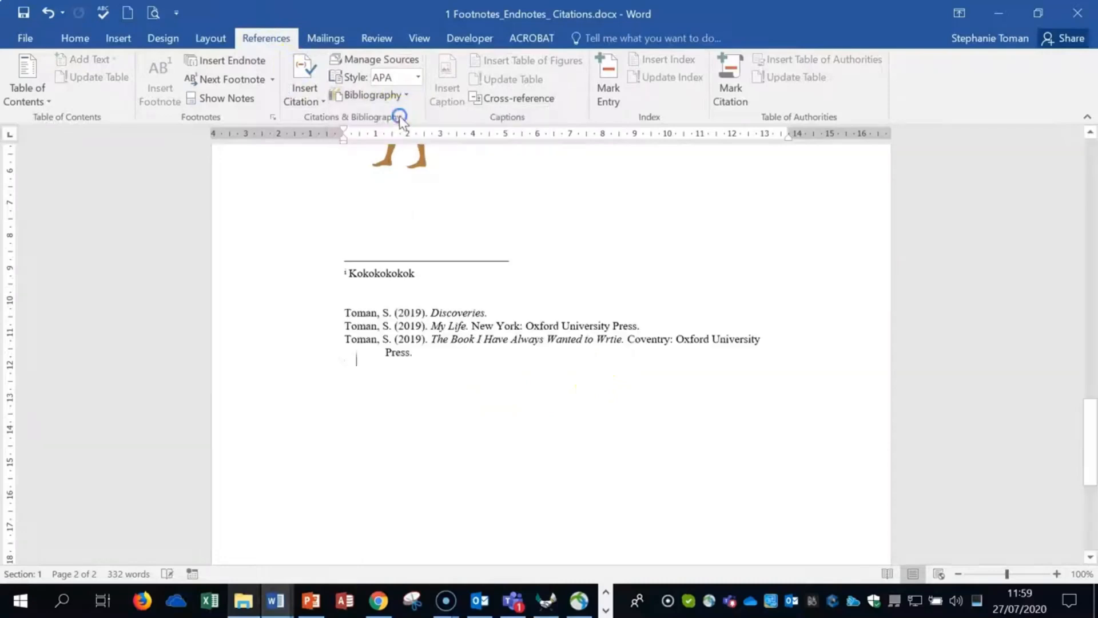
Look through the available citation styles and keep APA Sixth Edition.
{"action": "left_click", "coordinate": [418, 78]}
{"action": "scroll", "coordinate": [432, 404], "scroll_direction": "down", "scroll_amount": 1}
{"action": "scroll", "coordinate": [431, 403], "scroll_direction": "up", "scroll_amount": 1}
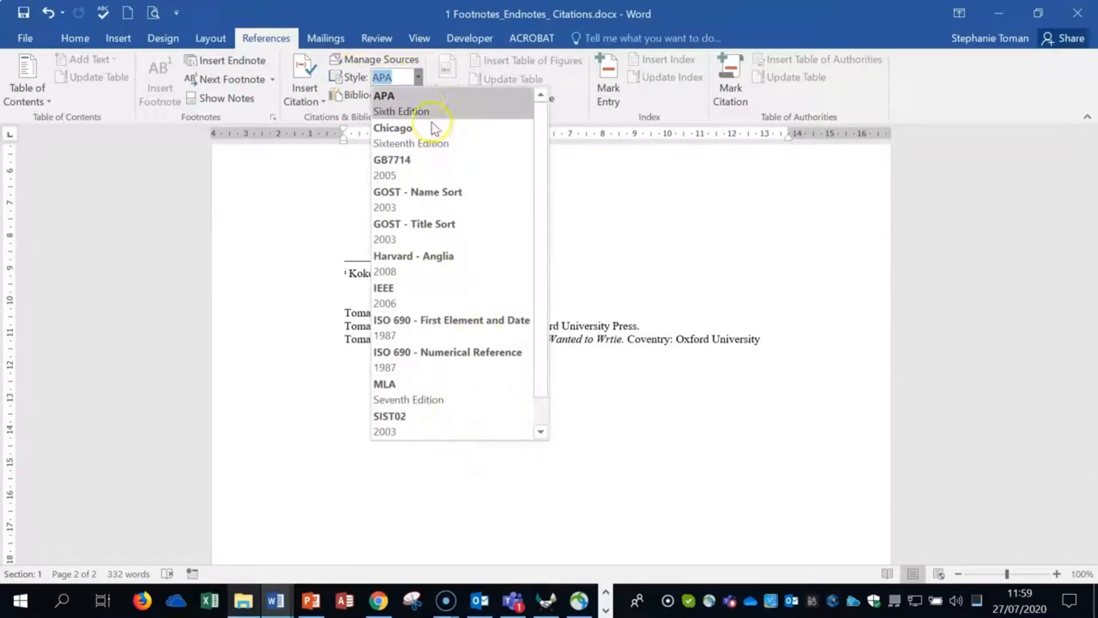
{"action": "left_click", "coordinate": [424, 103]}
{"action": "left_click", "coordinate": [449, 407]}
{"action": "left_click", "coordinate": [353, 296]}
Review the sources available for citation and the endnote reference on "mask" in the body text.
{"action": "scroll", "coordinate": [533, 281], "scroll_direction": "up", "scroll_amount": 1}
{"action": "scroll", "coordinate": [533, 281], "scroll_direction": "up", "scroll_amount": 2}
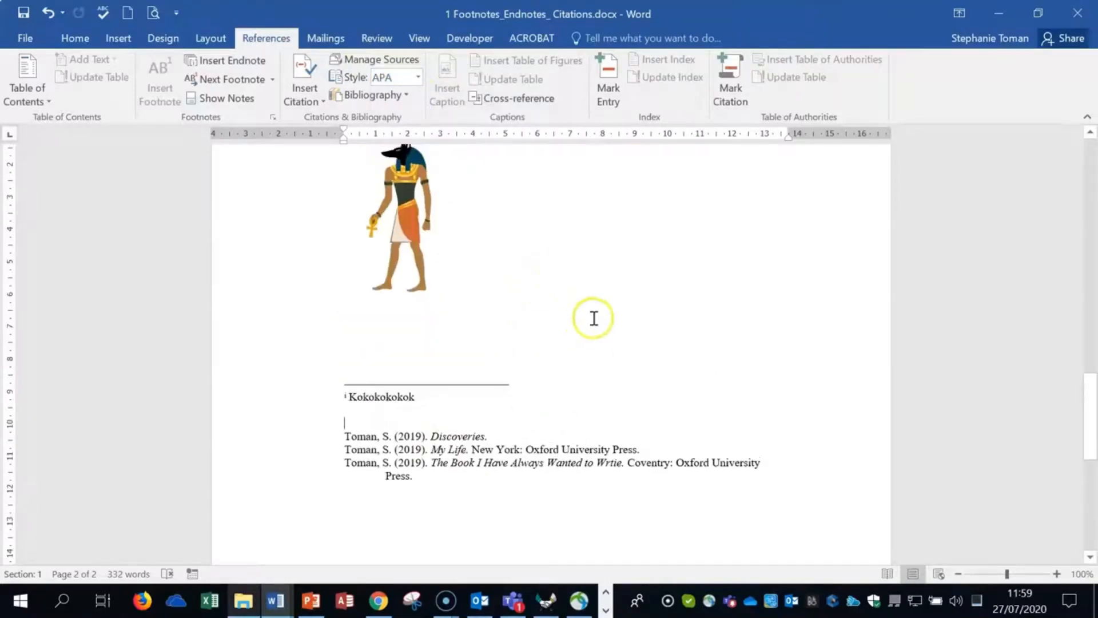
{"action": "left_click", "coordinate": [320, 103]}
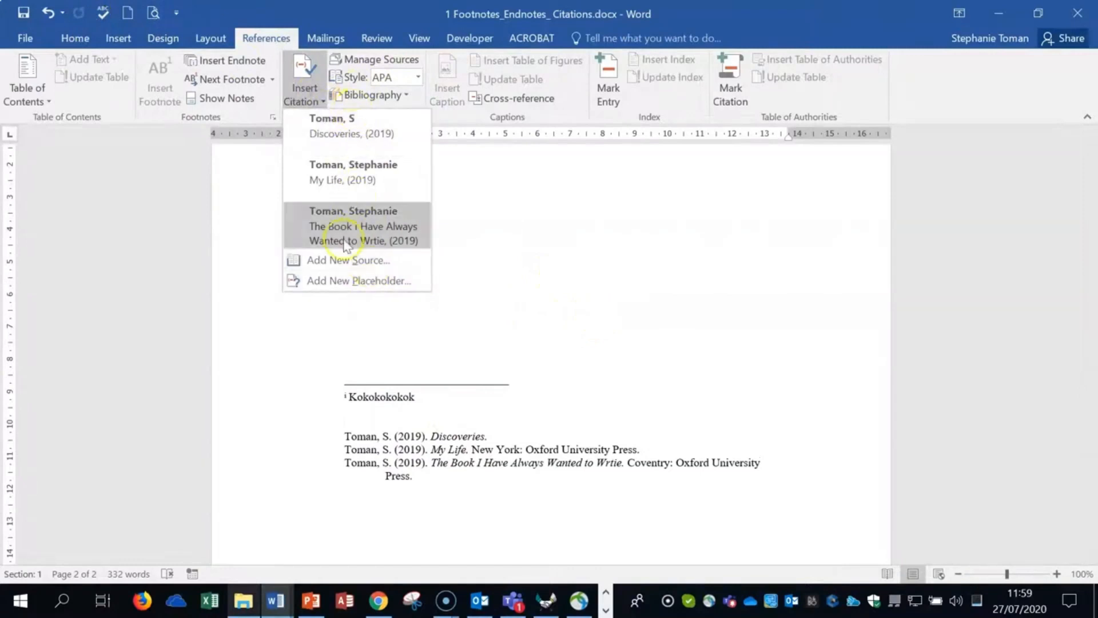
{"action": "left_click", "coordinate": [615, 287]}
{"action": "scroll", "coordinate": [618, 283], "scroll_direction": "up", "scroll_amount": 5}
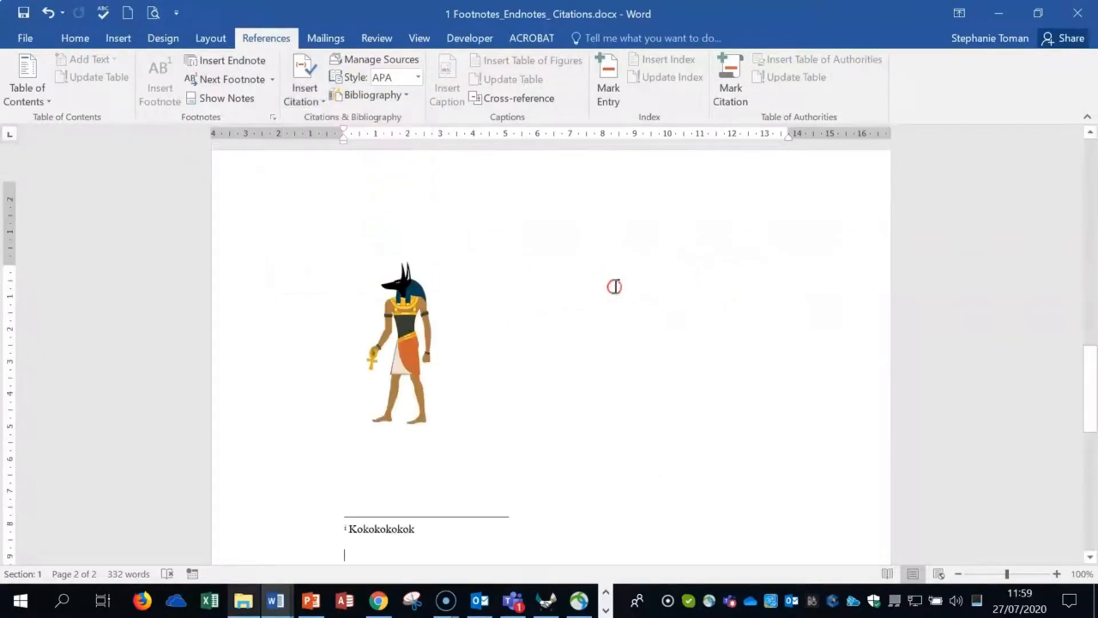
{"action": "scroll", "coordinate": [618, 282], "scroll_direction": "up", "scroll_amount": 5}
{"action": "left_click", "coordinate": [530, 181]}
{"action": "left_click", "coordinate": [589, 190]}
Inspect the details of the "Discoveries" source in the Source Manager without changing it.
{"action": "scroll", "coordinate": [690, 313], "scroll_direction": "down", "scroll_amount": 5}
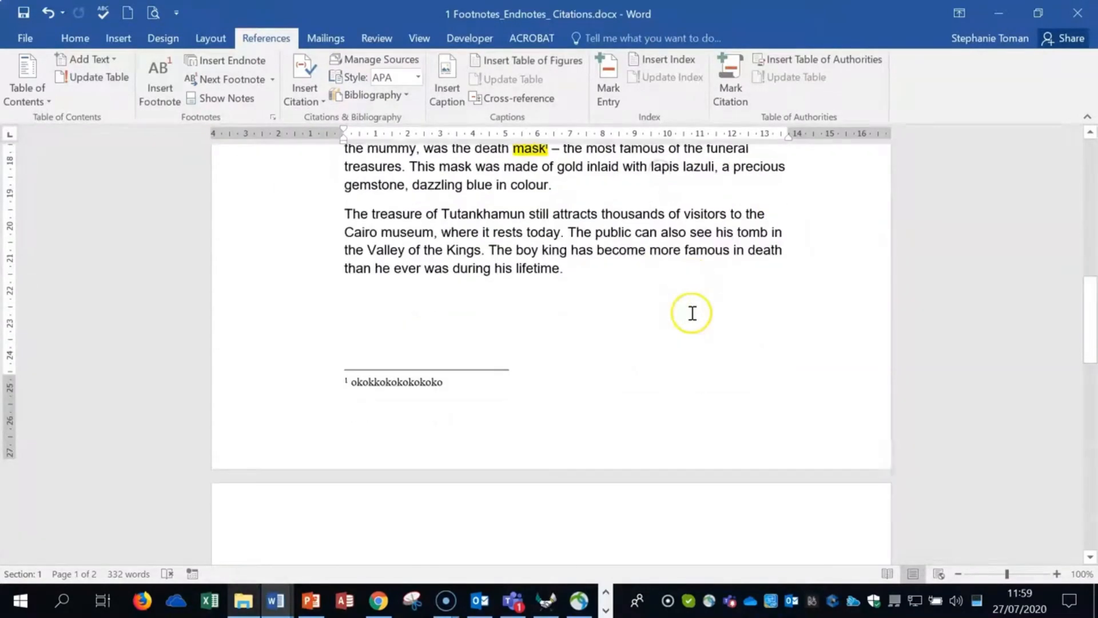
{"action": "scroll", "coordinate": [692, 311], "scroll_direction": "up", "scroll_amount": 3}
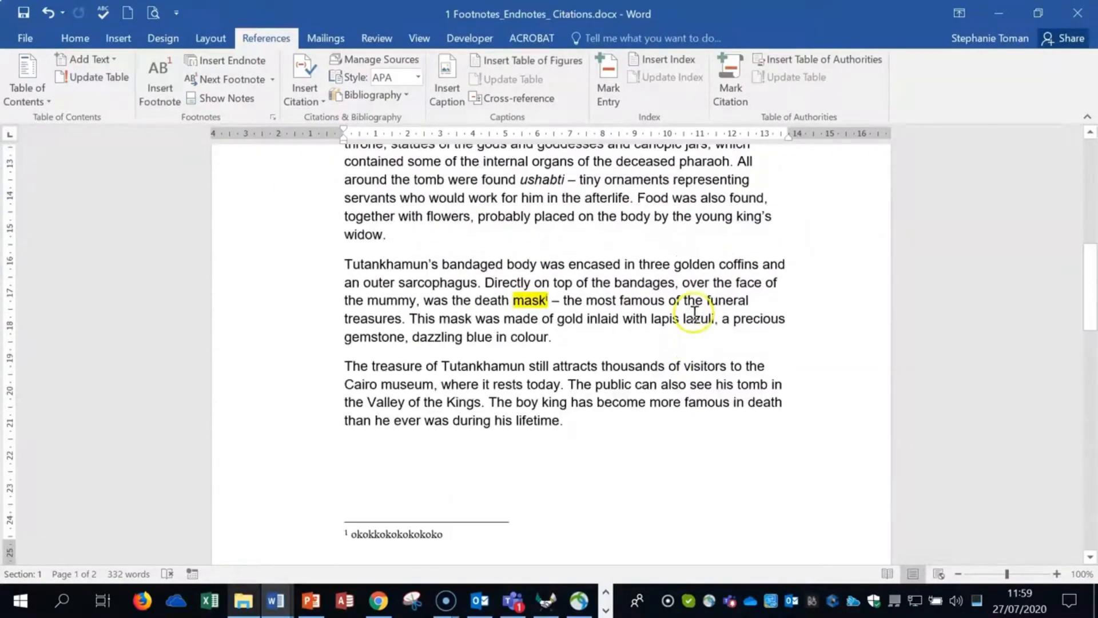
{"action": "left_click", "coordinate": [369, 60]}
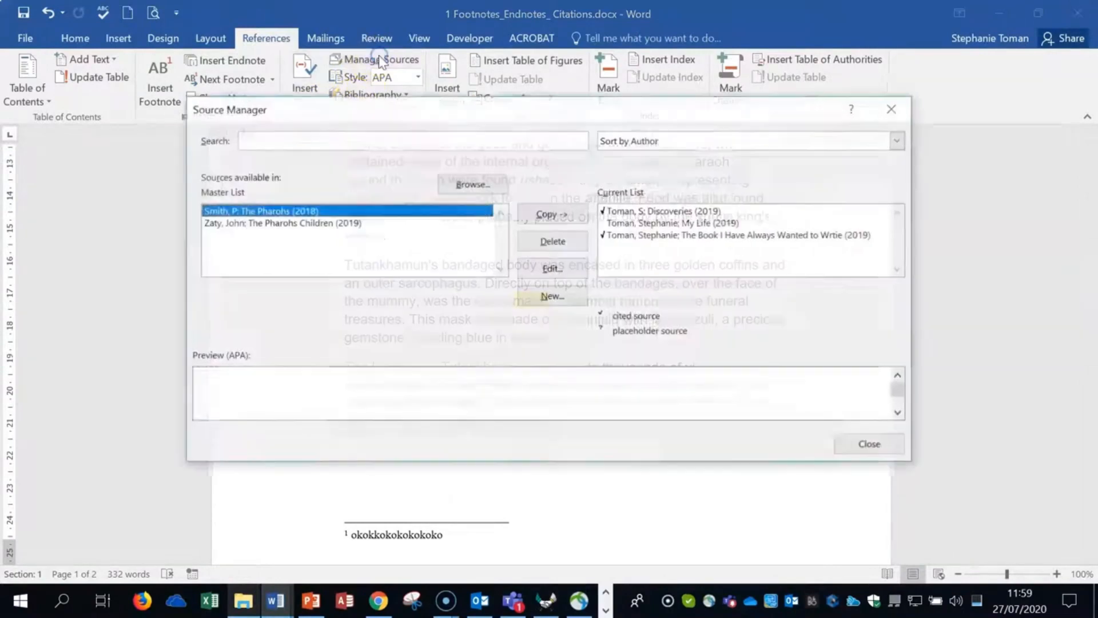
{"action": "left_click", "coordinate": [685, 214]}
{"action": "left_click", "coordinate": [553, 296]}
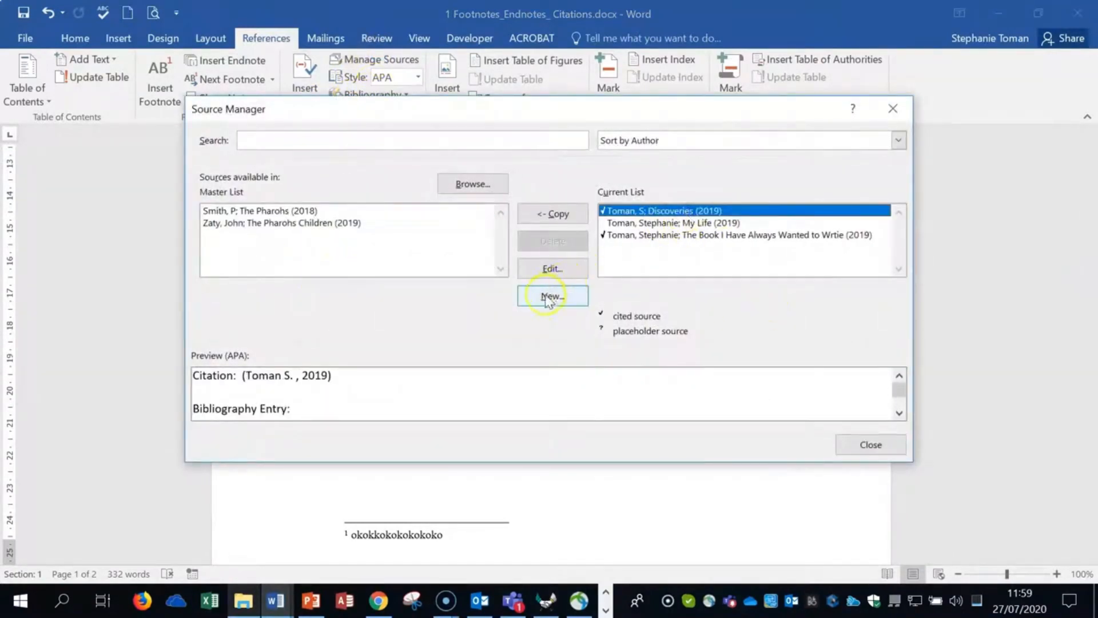
{"action": "left_click", "coordinate": [552, 270]}
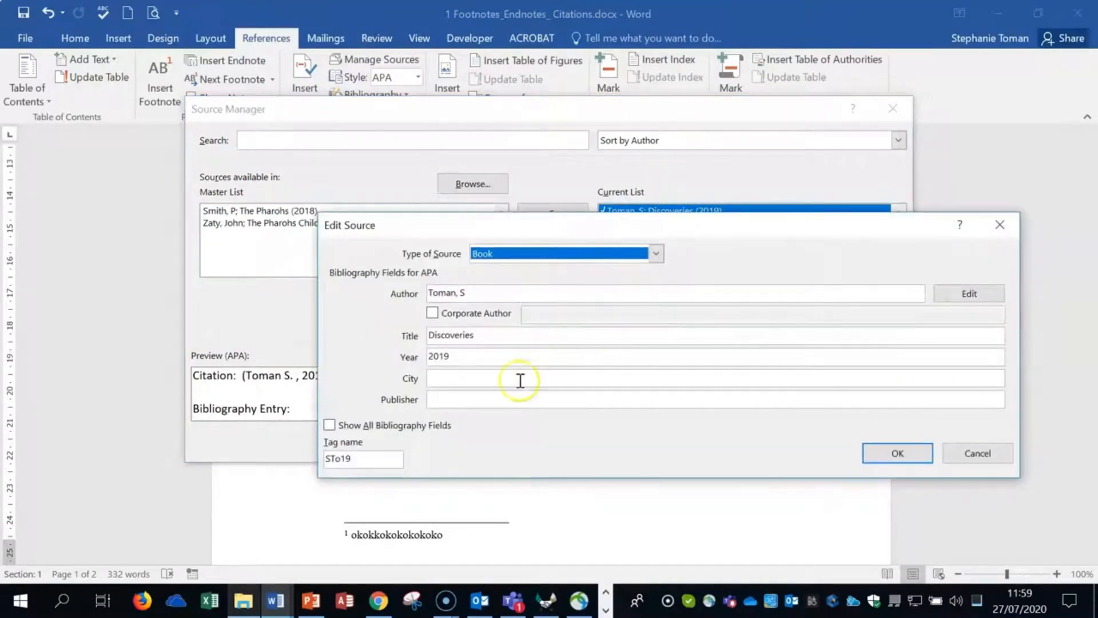
{"action": "left_click", "coordinate": [1010, 220]}
{"action": "left_click", "coordinate": [893, 108]}
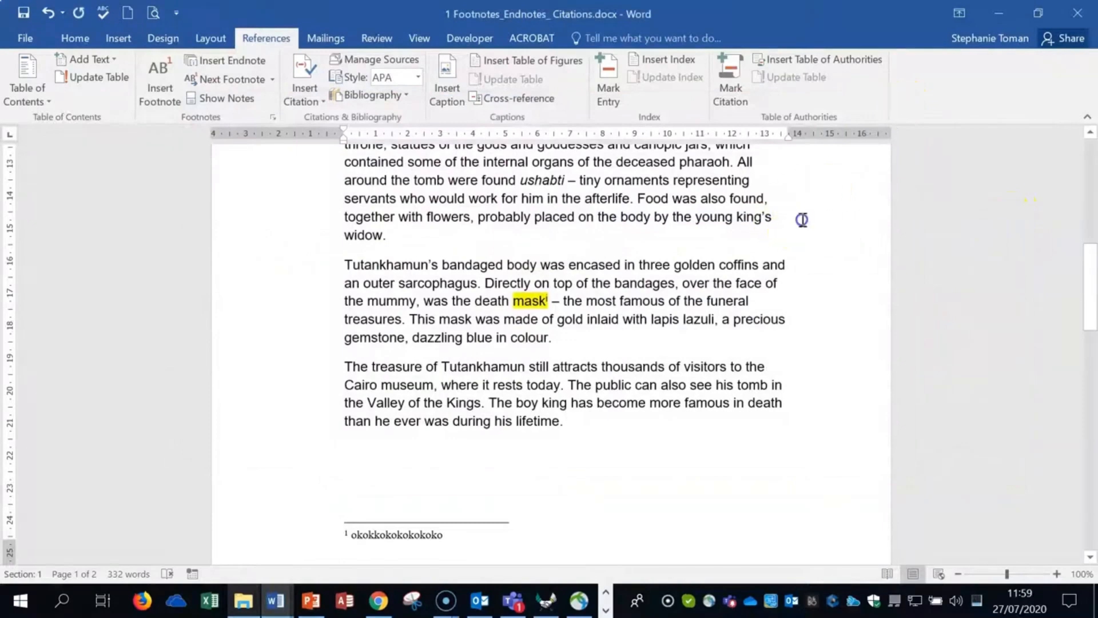
Compare the in-text citations in the Tutankhamun text with the bibliography entries on the last page.
{"action": "scroll", "coordinate": [802, 220], "scroll_direction": "up", "scroll_amount": 5}
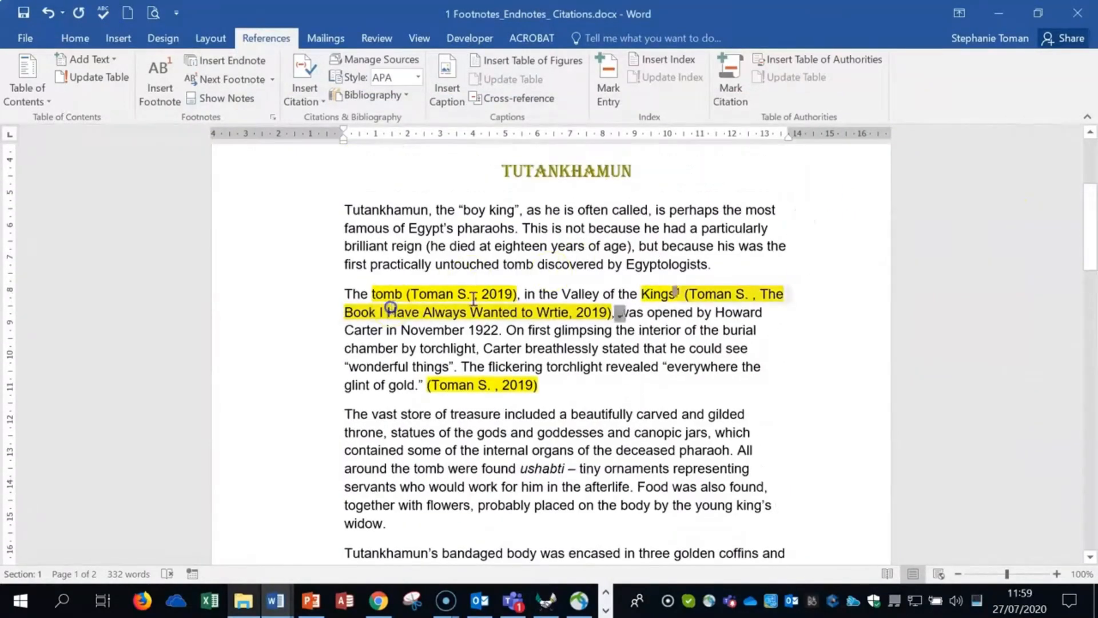
{"action": "scroll", "coordinate": [476, 294], "scroll_direction": "down", "scroll_amount": 7}
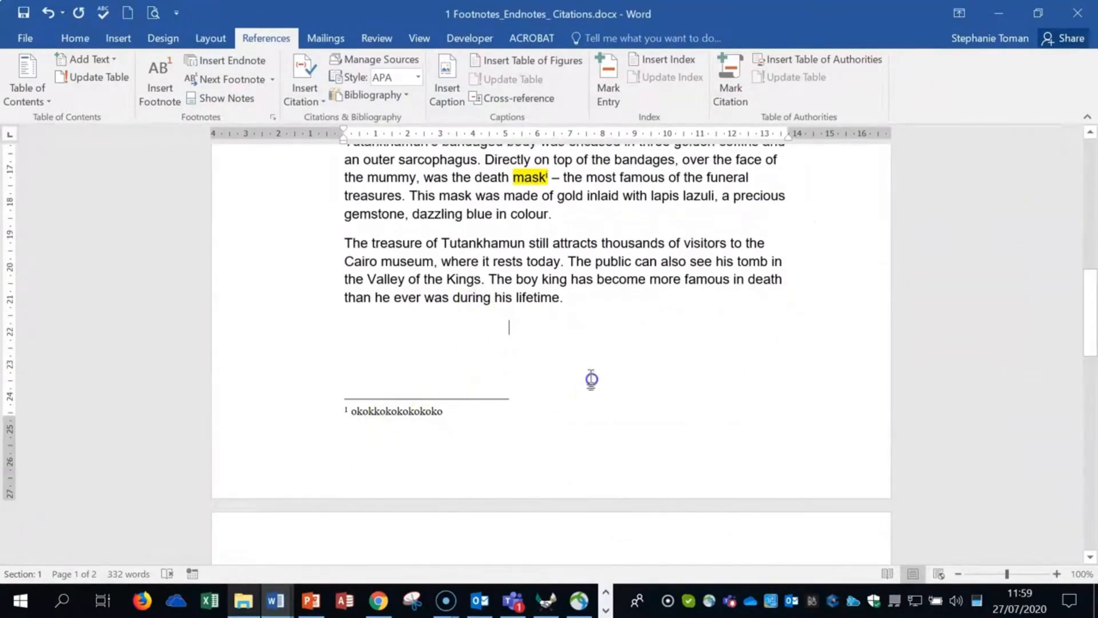
{"action": "scroll", "coordinate": [591, 380], "scroll_direction": "down", "scroll_amount": 10}
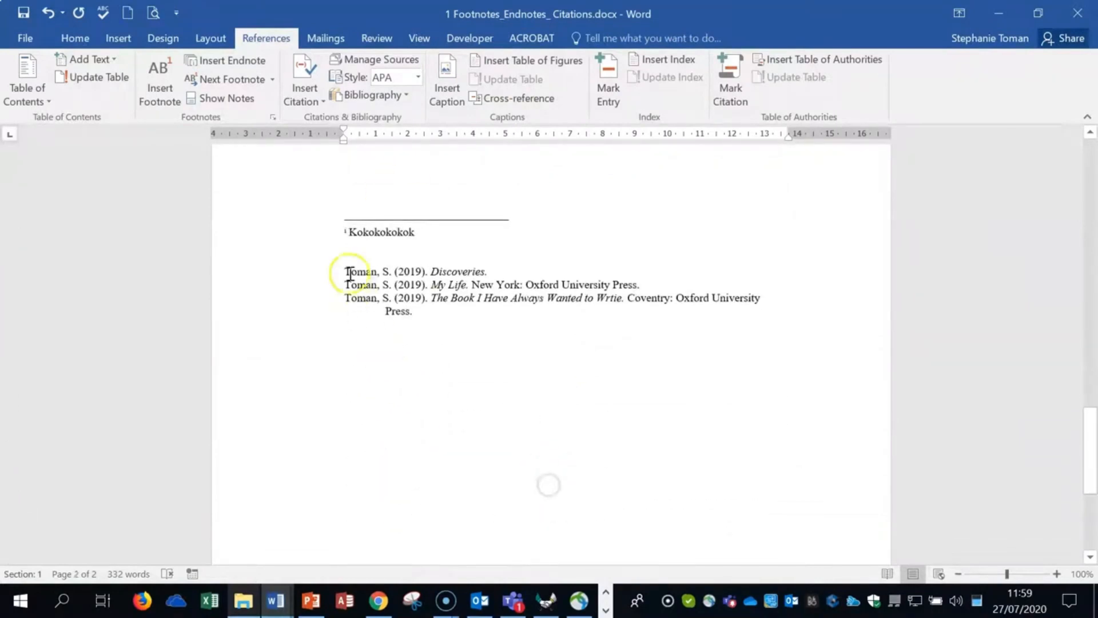
{"action": "left_click", "coordinate": [355, 278]}
{"action": "left_click", "coordinate": [593, 326]}
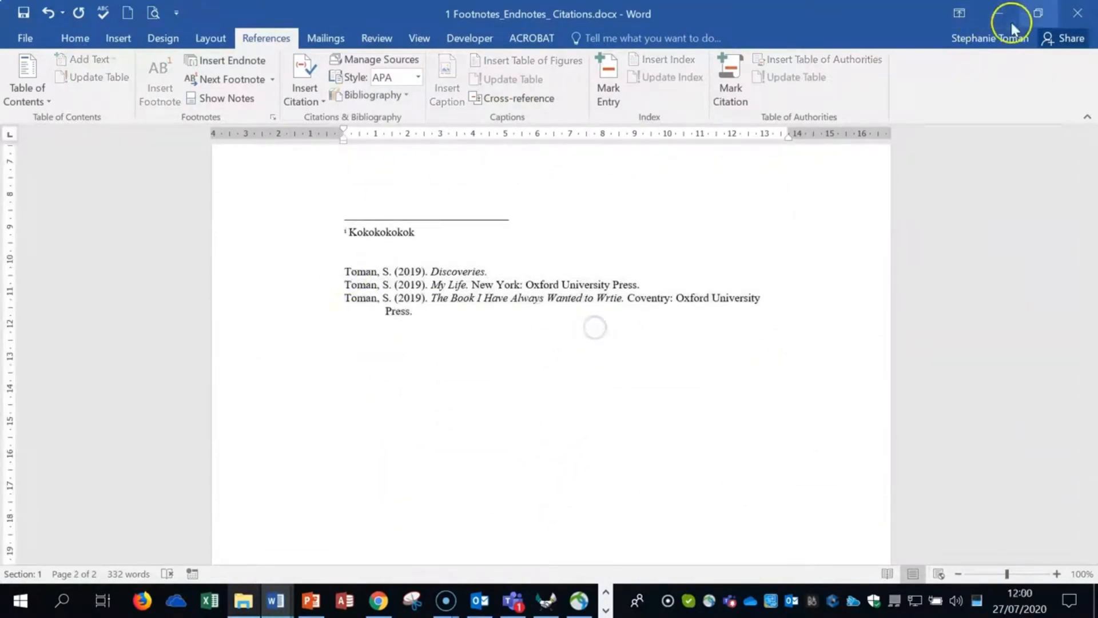
Close the footnotes and citations document without saving, and close the Advanced Word Processing Weekly document.
{"action": "left_click", "coordinate": [1078, 13]}
{"action": "left_click", "coordinate": [551, 332]}
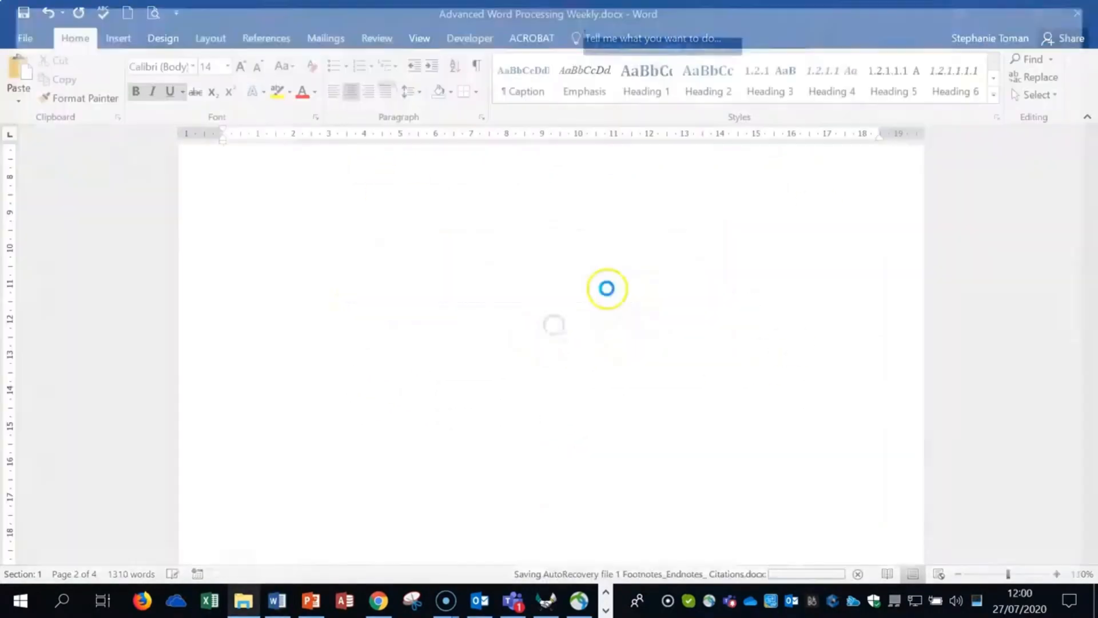
{"action": "left_click", "coordinate": [1078, 13]}
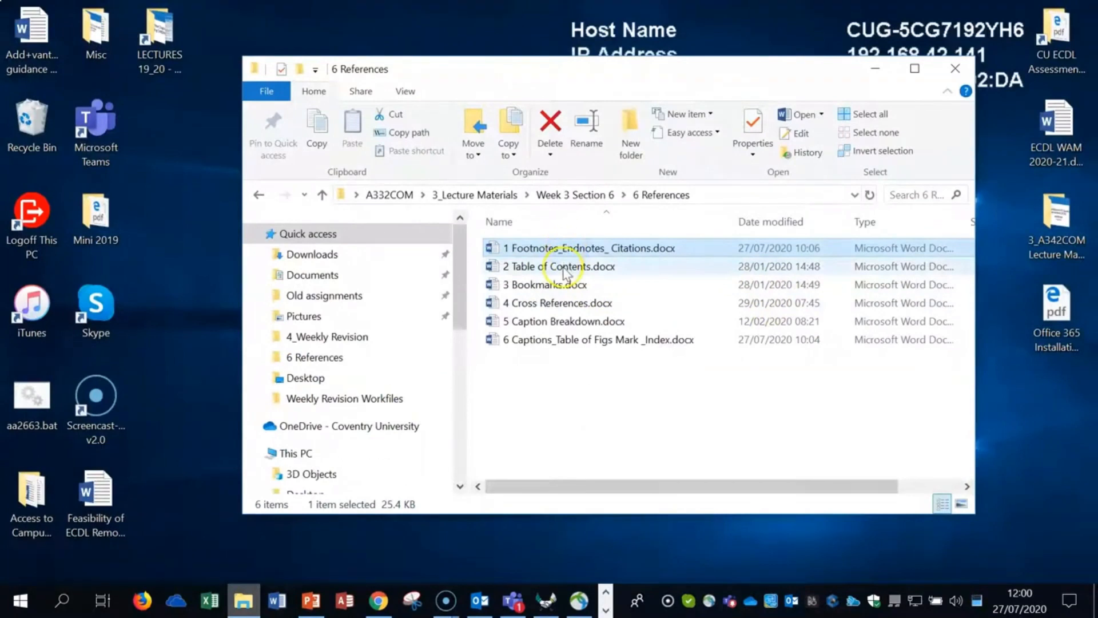
Open "2 Table of Contents.docx" from the 6 References folder and view its first page.
{"action": "mouse_move", "coordinate": [565, 273]}
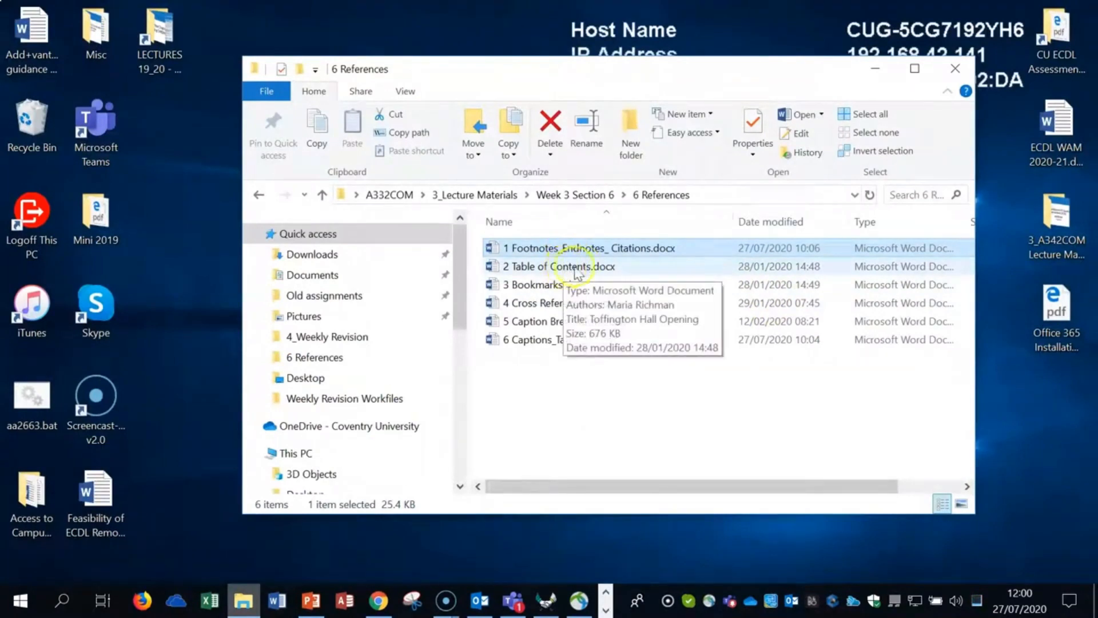
{"action": "left_click", "coordinate": [581, 268]}
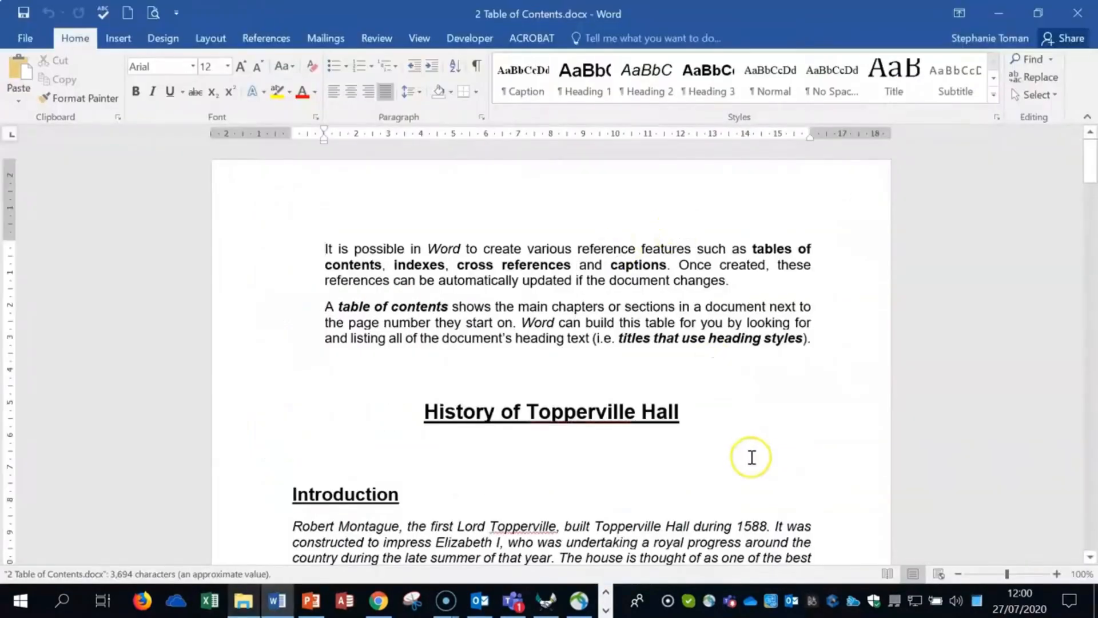
{"action": "scroll", "coordinate": [727, 358], "scroll_direction": "down", "scroll_amount": 3}
{"action": "scroll", "coordinate": [739, 358], "scroll_direction": "up", "scroll_amount": 3}
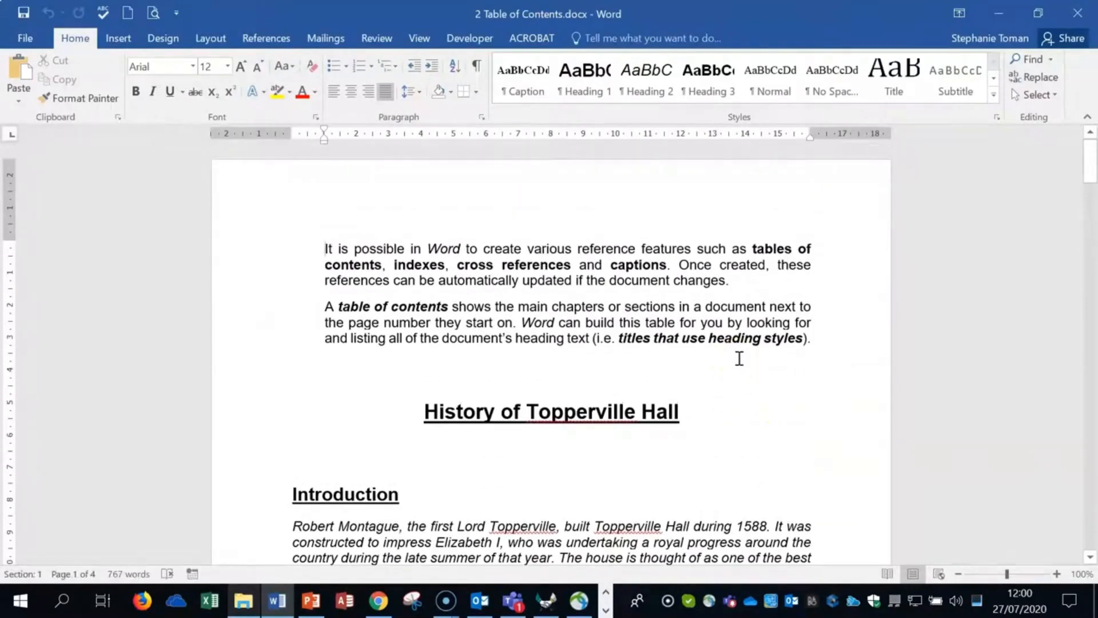
Look through the built-in table of contents designs without inserting one.
{"action": "left_click", "coordinate": [267, 39]}
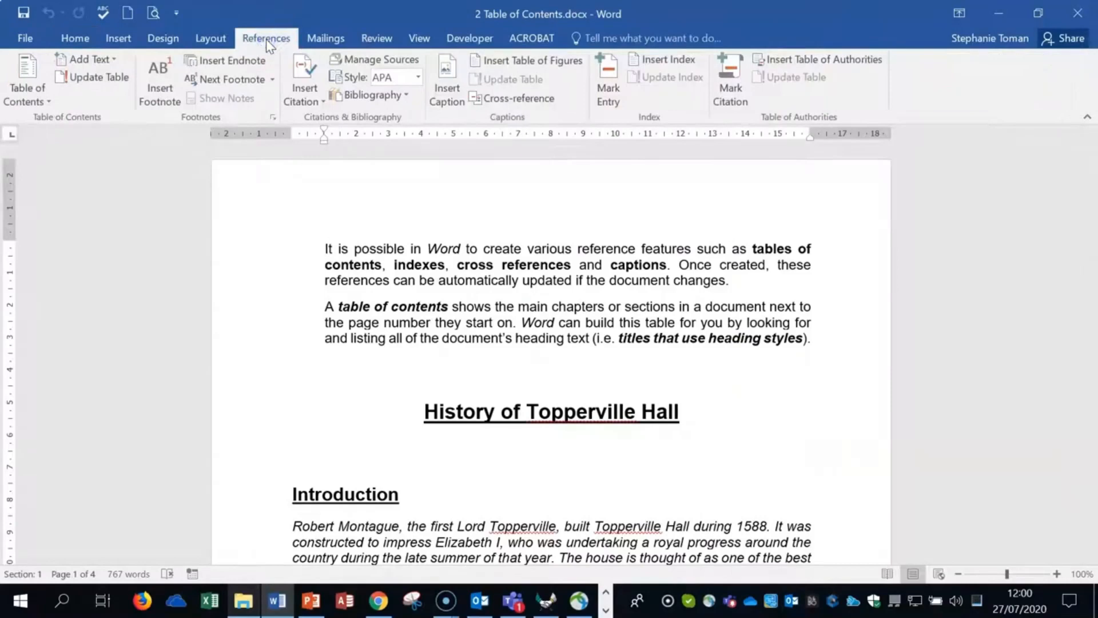
{"action": "left_click", "coordinate": [47, 103]}
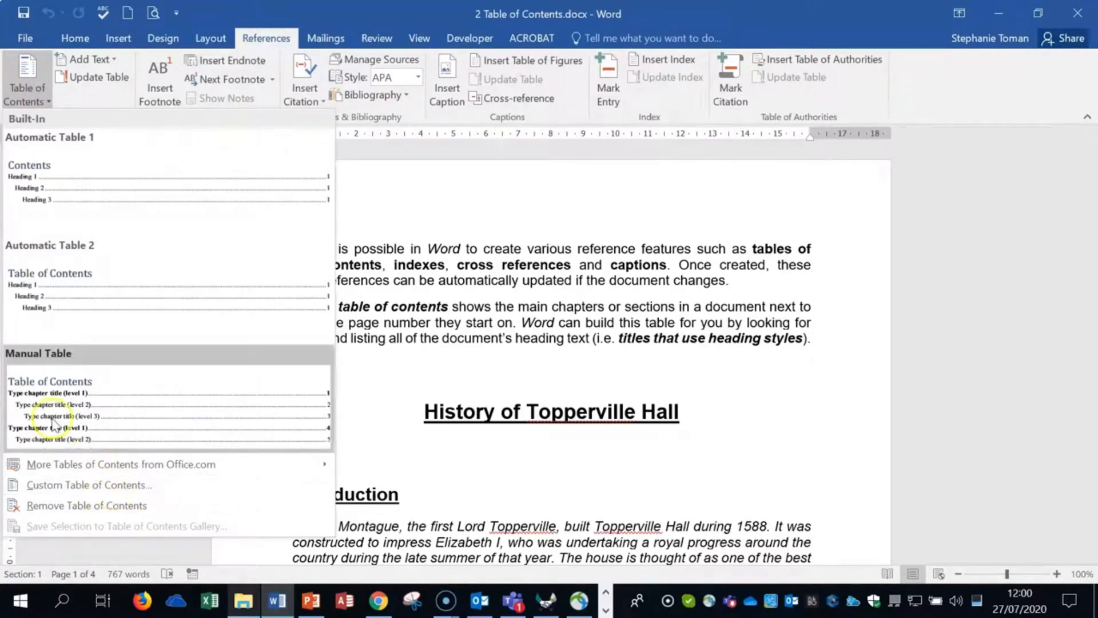
{"action": "left_click", "coordinate": [44, 96]}
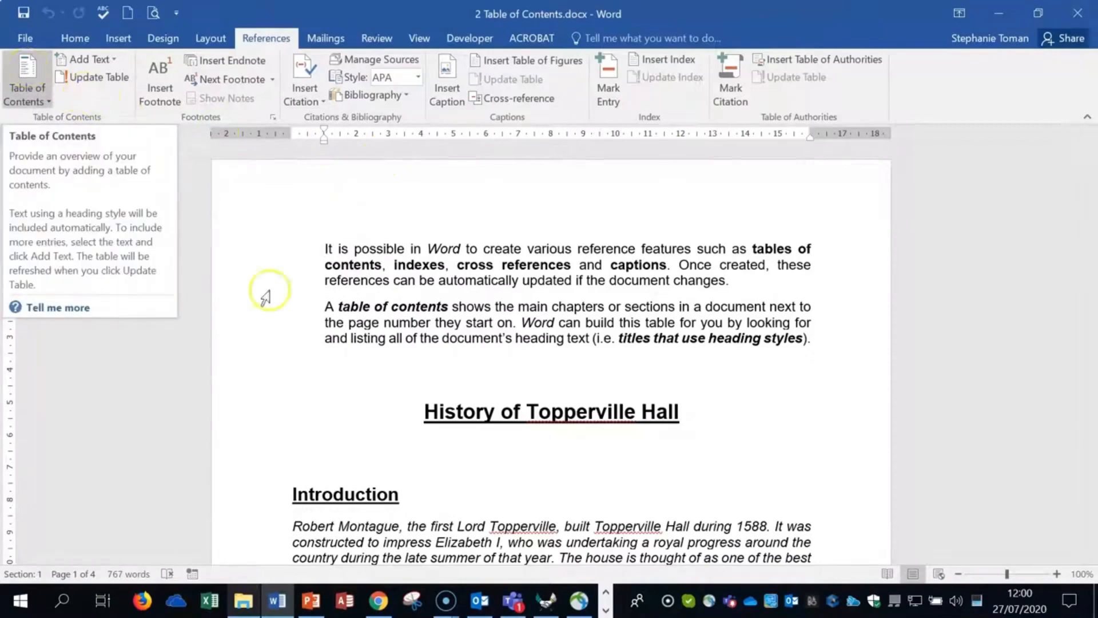
Show the full styles list and check which styles the Introduction and Guided Tour headings use.
{"action": "scroll", "coordinate": [495, 452], "scroll_direction": "down", "scroll_amount": 3}
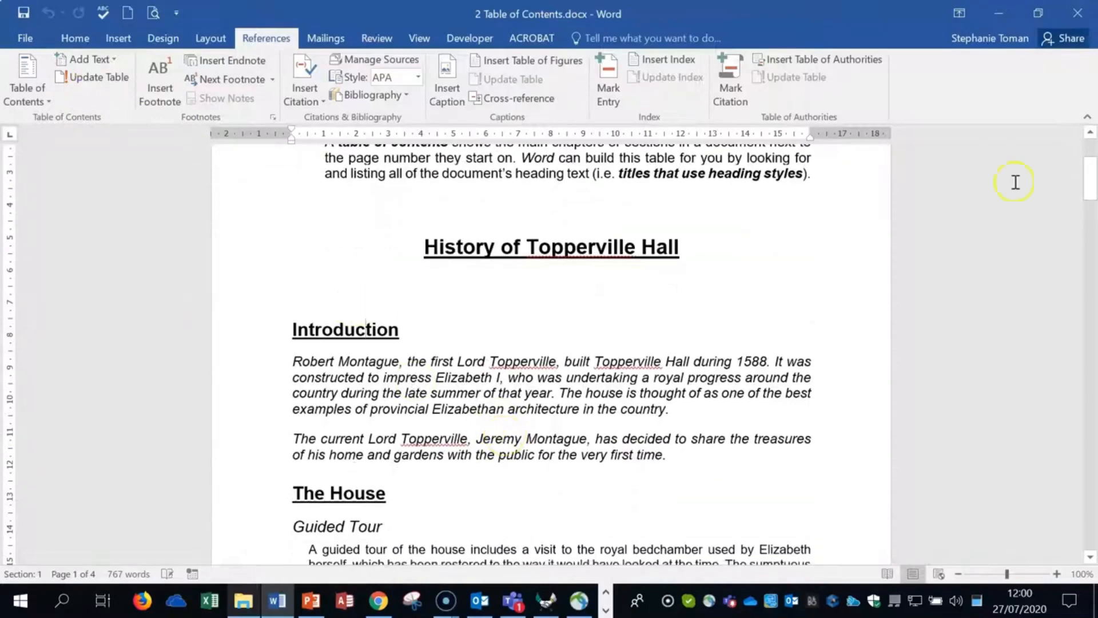
{"action": "left_click", "coordinate": [95, 41]}
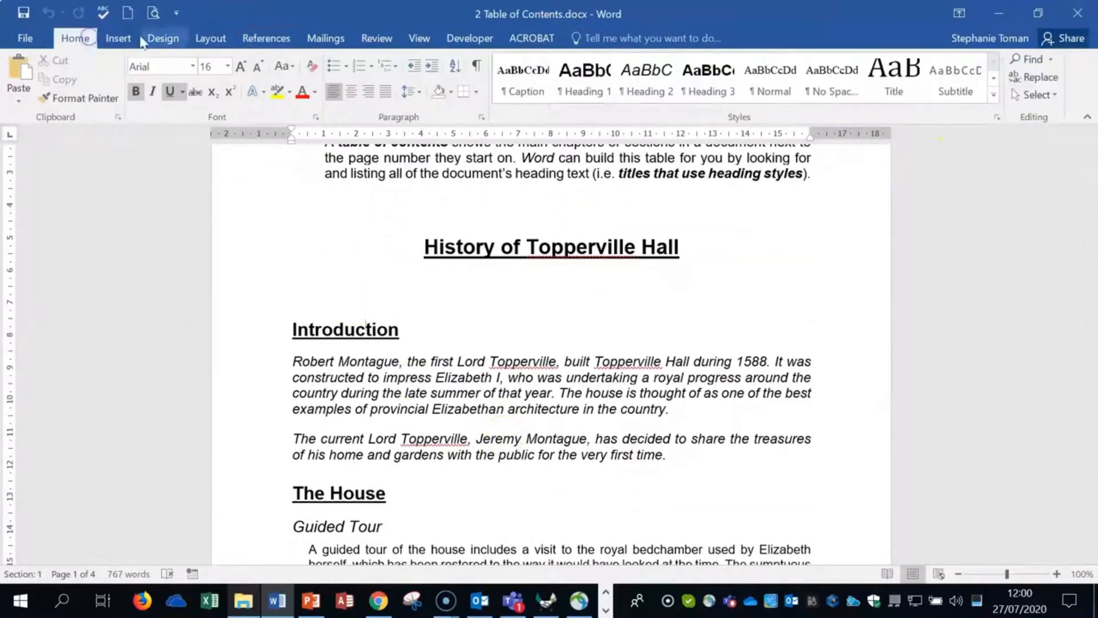
{"action": "left_click", "coordinate": [993, 98]}
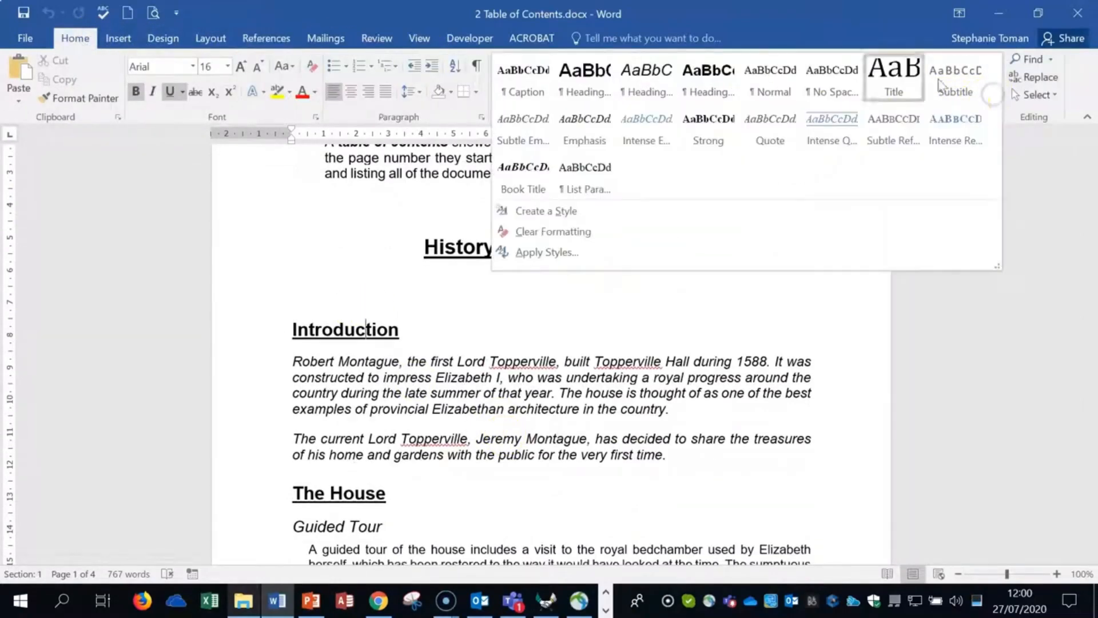
{"action": "left_click", "coordinate": [999, 121]}
{"action": "left_click", "coordinate": [999, 122]}
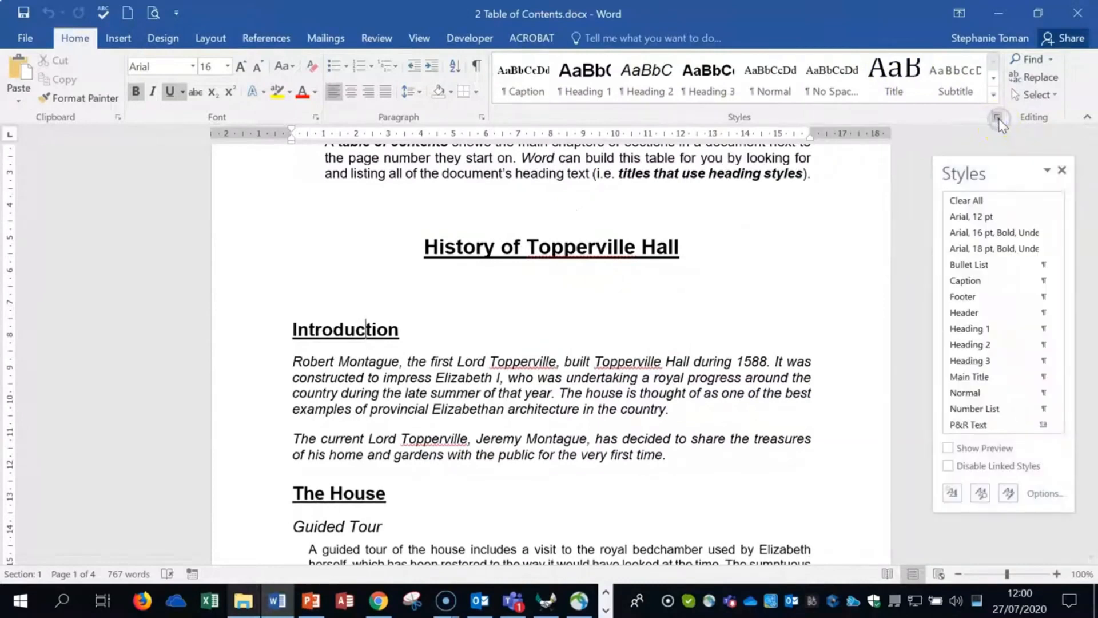
{"action": "left_click_drag", "start_coordinate": [1055, 268], "coordinate": [1065, 376]}
{"action": "left_click", "coordinate": [321, 524]}
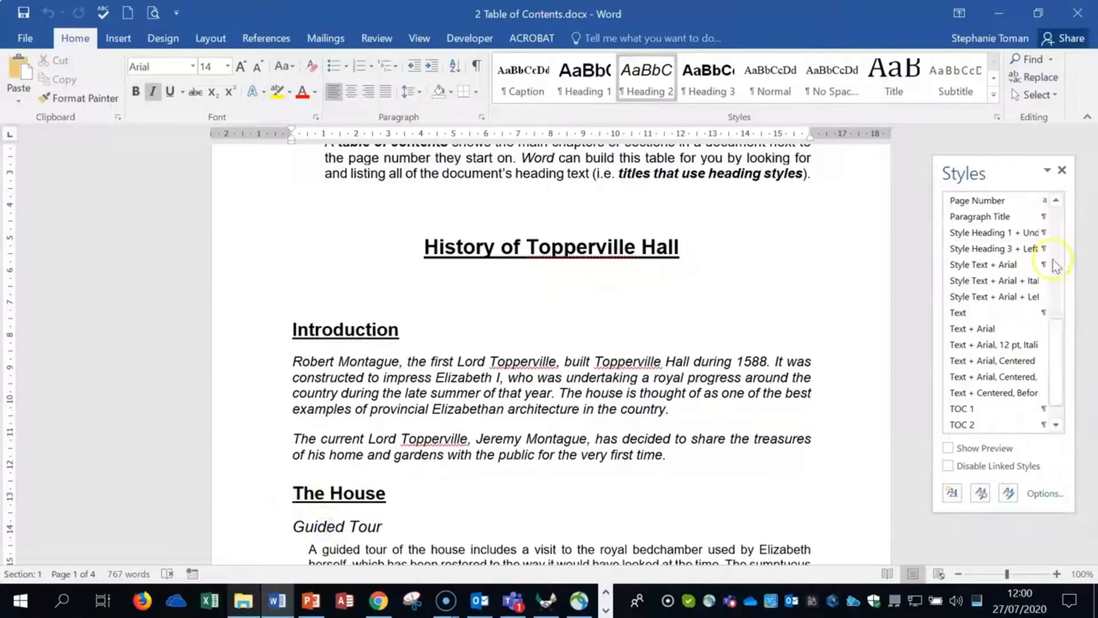
{"action": "left_click_drag", "start_coordinate": [1058, 360], "coordinate": [1063, 251]}
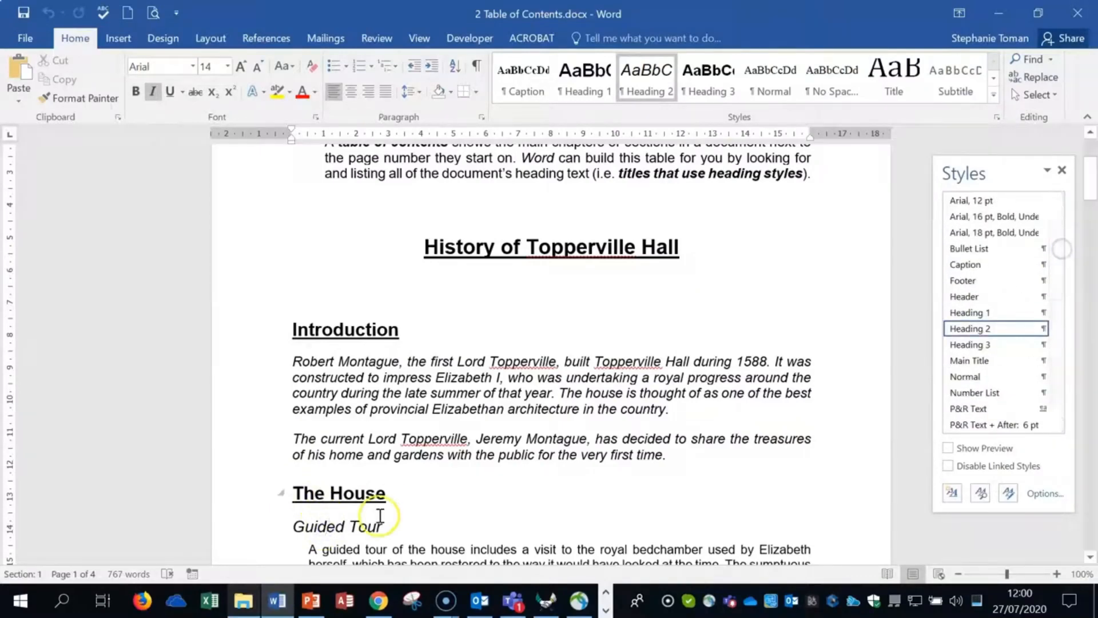
Check the style applied to the Museum of Childhood heading, and close the styles list.
{"action": "scroll", "coordinate": [452, 492], "scroll_direction": "down", "scroll_amount": 5}
{"action": "left_click", "coordinate": [415, 409]}
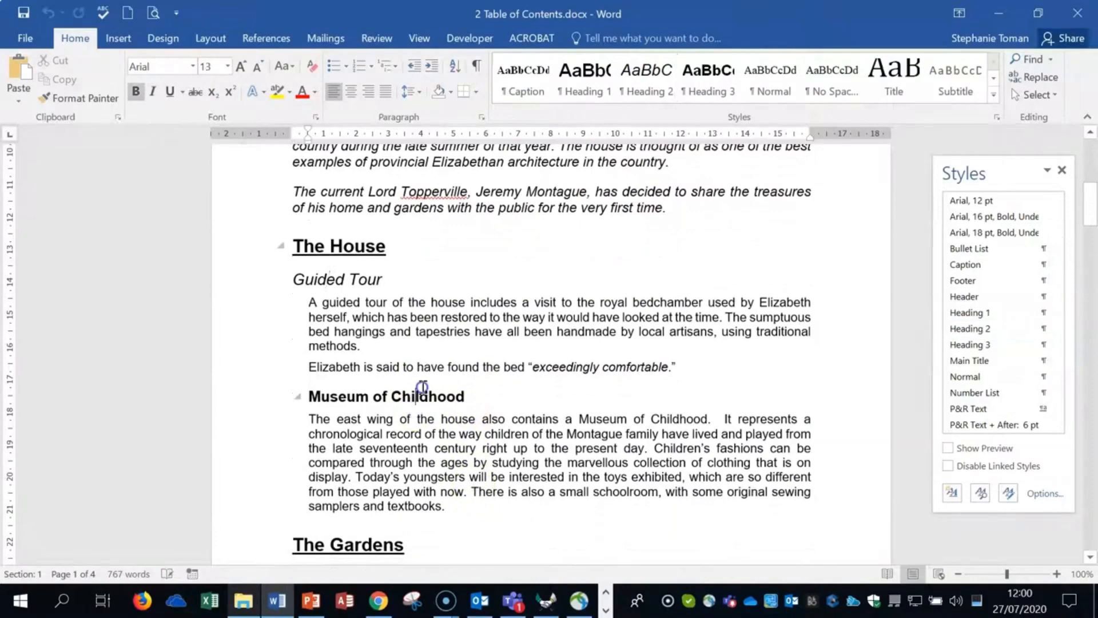
{"action": "left_click_drag", "start_coordinate": [1059, 274], "coordinate": [1069, 357]}
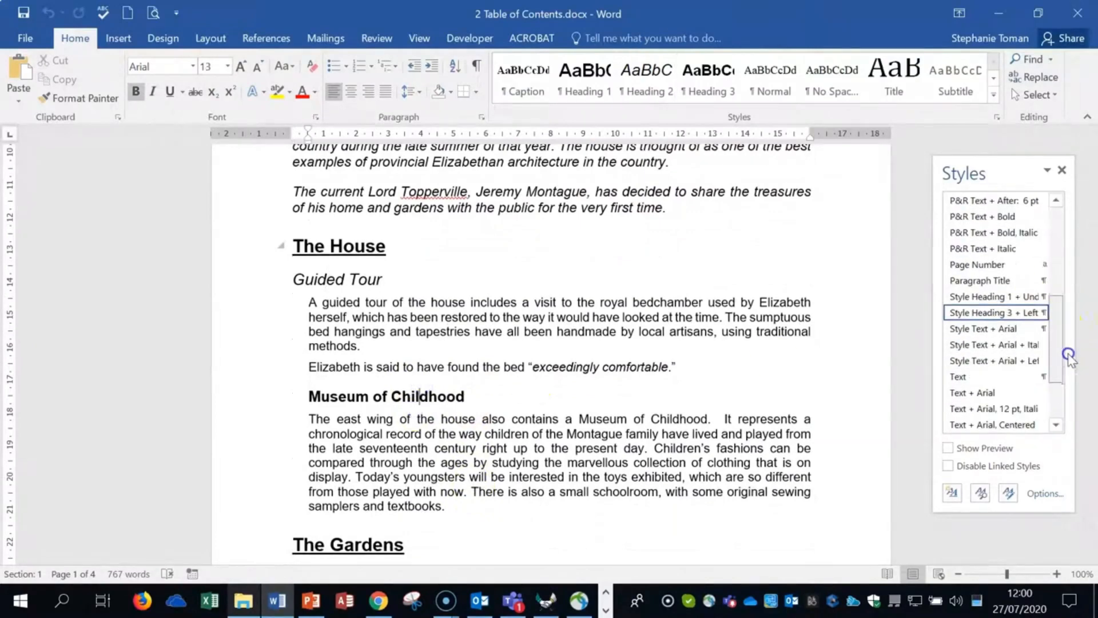
{"action": "scroll", "coordinate": [664, 329], "scroll_direction": "up", "scroll_amount": 8}
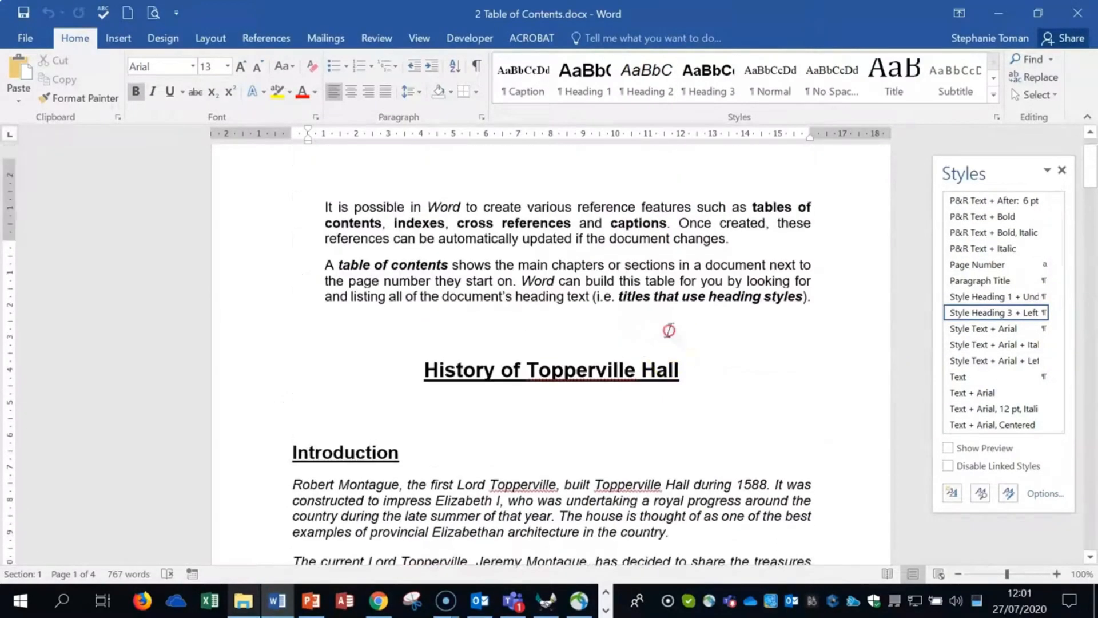
{"action": "left_click", "coordinate": [1062, 169]}
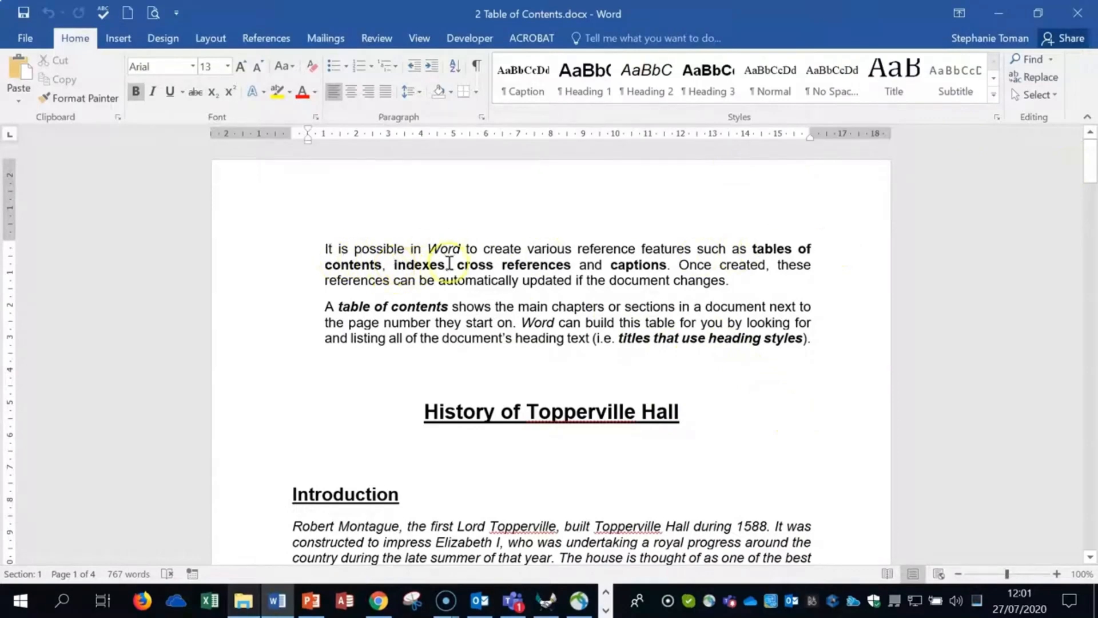
Add a blank line below the "History of Topperville Hall" title.
{"action": "left_click", "coordinate": [830, 431]}
{"action": "scroll", "coordinate": [831, 431], "scroll_direction": "down", "scroll_amount": 5}
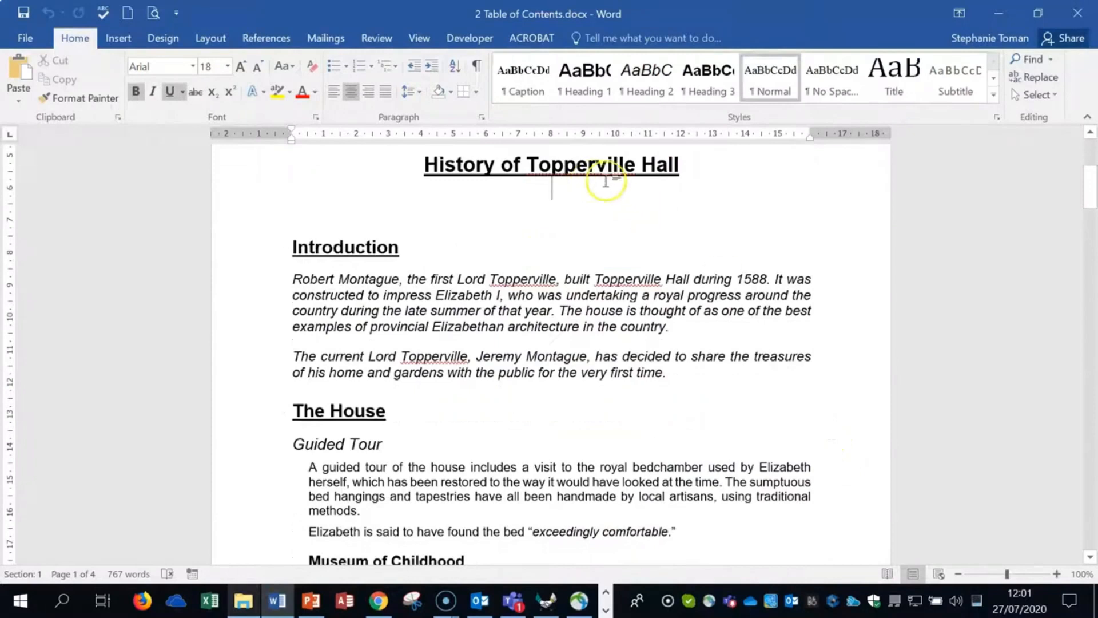
{"action": "key", "text": "Return"}
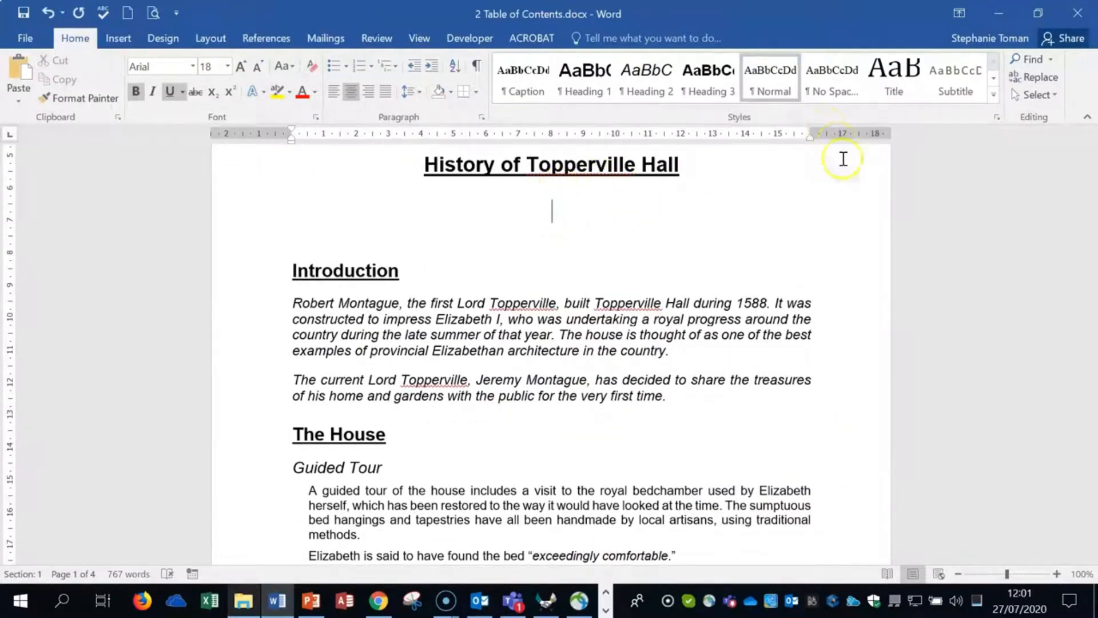
Add two blank lines directly above the "History of Topperville Hall" title.
{"action": "scroll", "coordinate": [758, 208], "scroll_direction": "up", "scroll_amount": 3}
{"action": "left_click", "coordinate": [429, 332]}
{"action": "key", "text": "Return"}
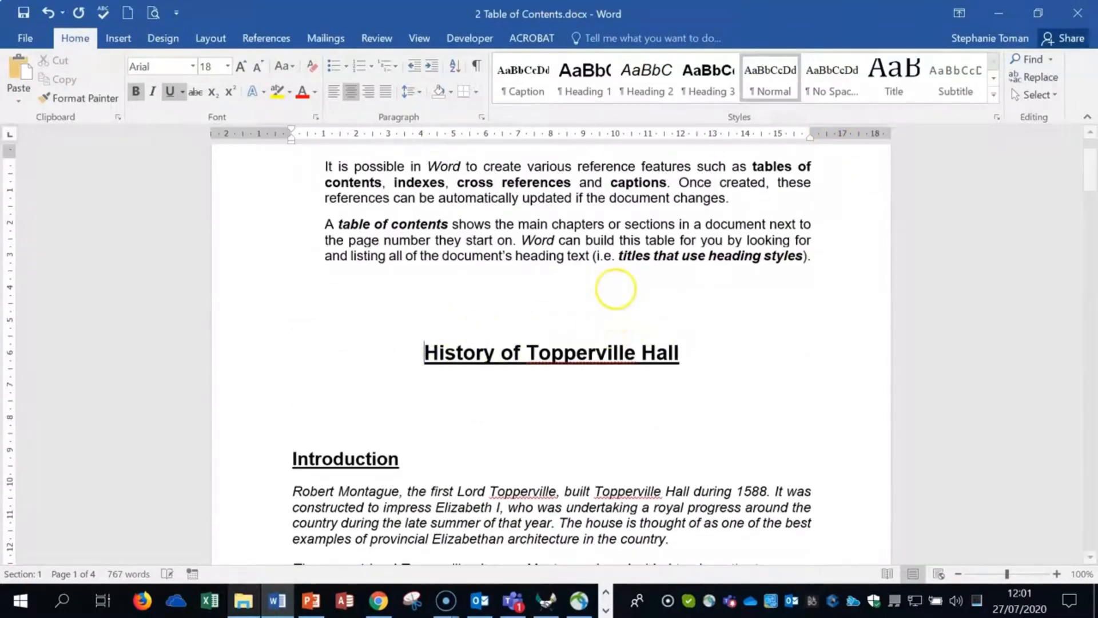
{"action": "key", "text": "Return"}
Left-align the first blank line below the introductory paragraphs and add another line after it.
{"action": "left_click", "coordinate": [336, 291]}
{"action": "left_click", "coordinate": [546, 290]}
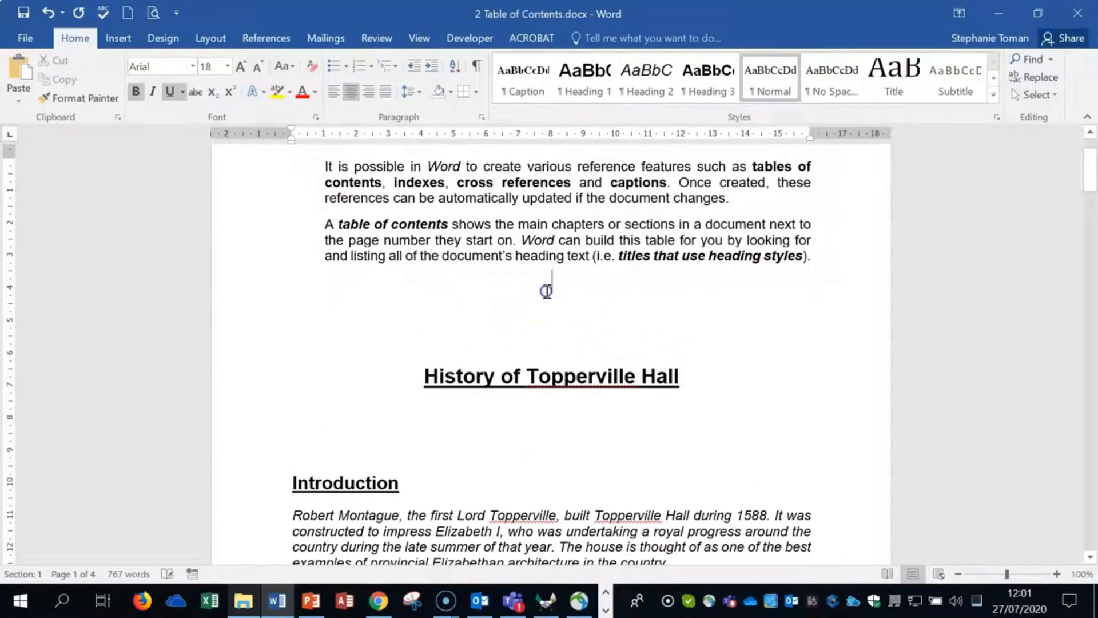
{"action": "left_click", "coordinate": [334, 93]}
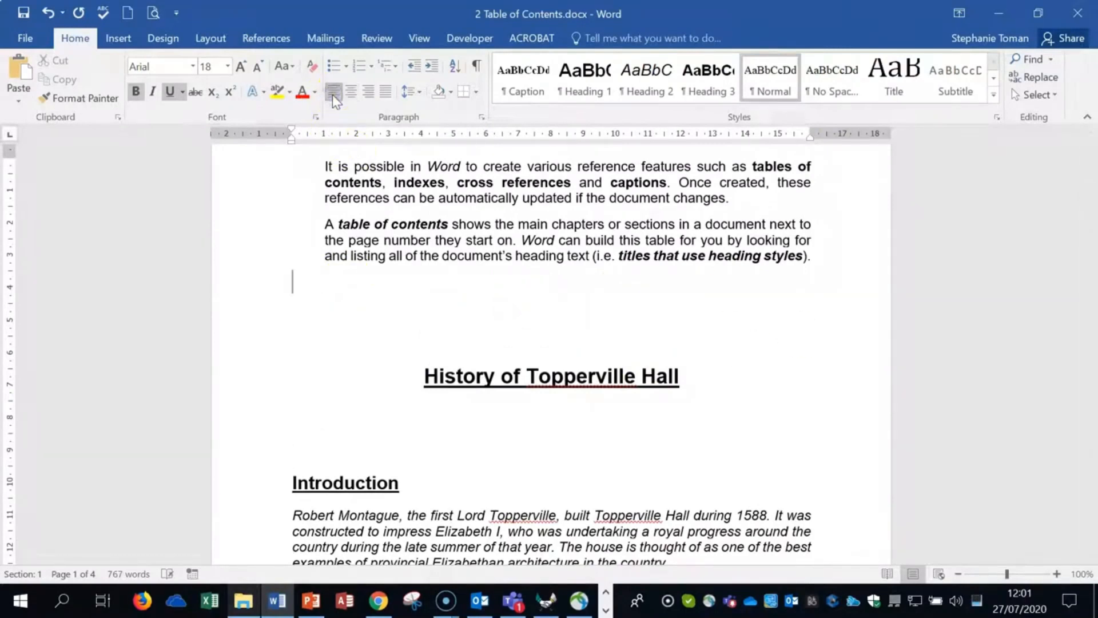
{"action": "key", "text": "Return"}
Delete the extra blank line below the title and place the cursor on a left-aligned blank line above it.
{"action": "left_click", "coordinate": [554, 447]}
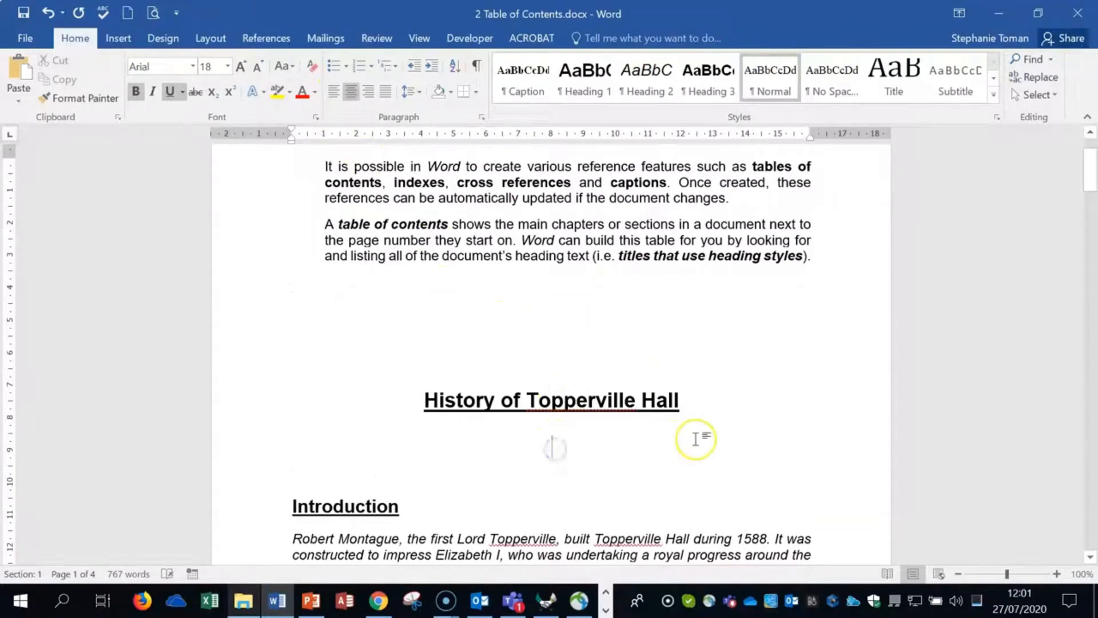
{"action": "key", "text": "Delete"}
{"action": "left_click", "coordinate": [292, 307]}
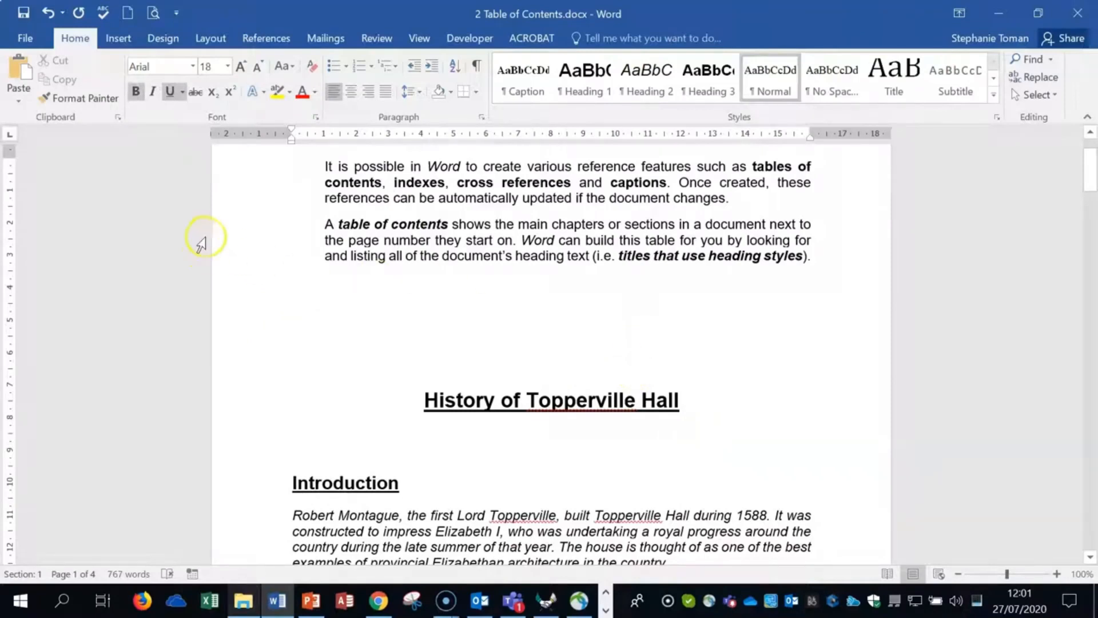
Start a custom table of contents on the blank line above the title, previewing the Fancy format before choosing Classic.
{"action": "left_click", "coordinate": [244, 38]}
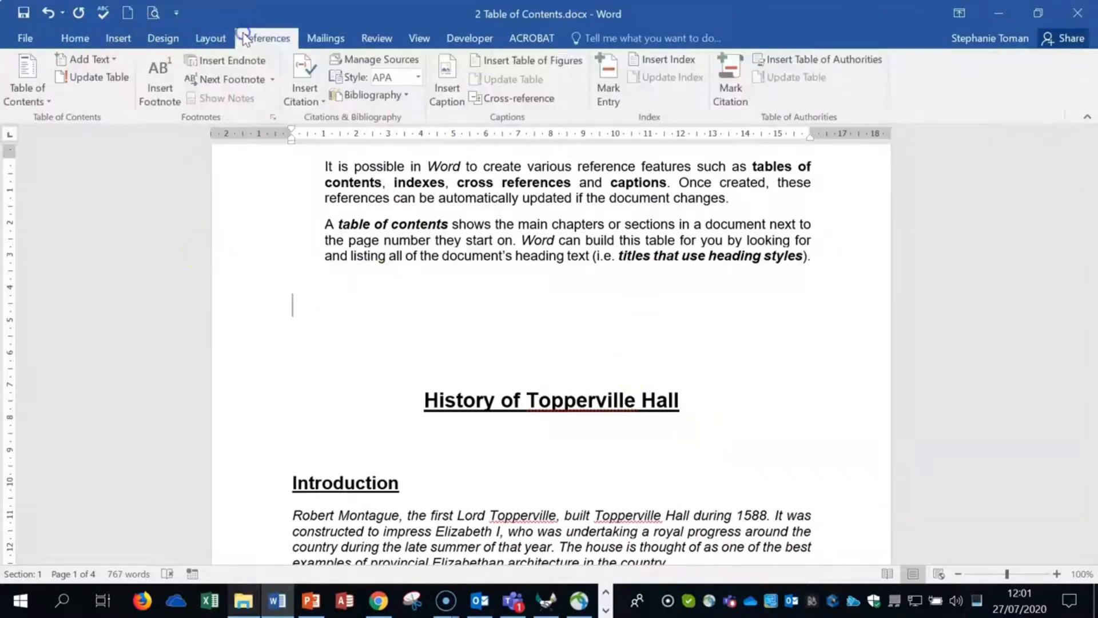
{"action": "left_click", "coordinate": [46, 101]}
{"action": "left_click", "coordinate": [83, 488]}
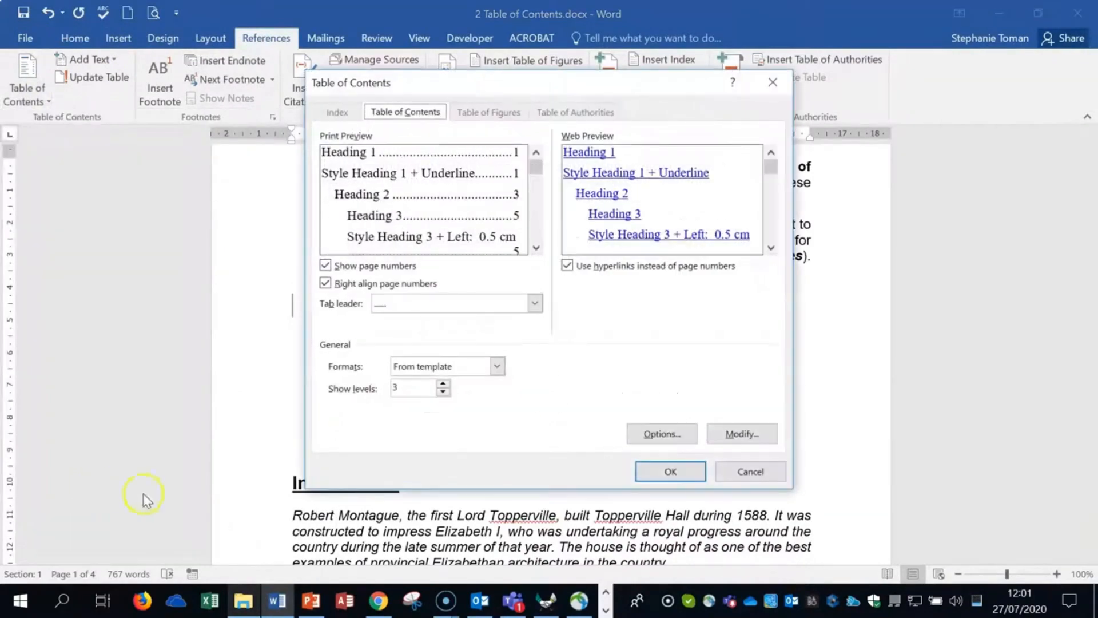
{"action": "left_click_drag", "start_coordinate": [834, 80], "coordinate": [843, 106]}
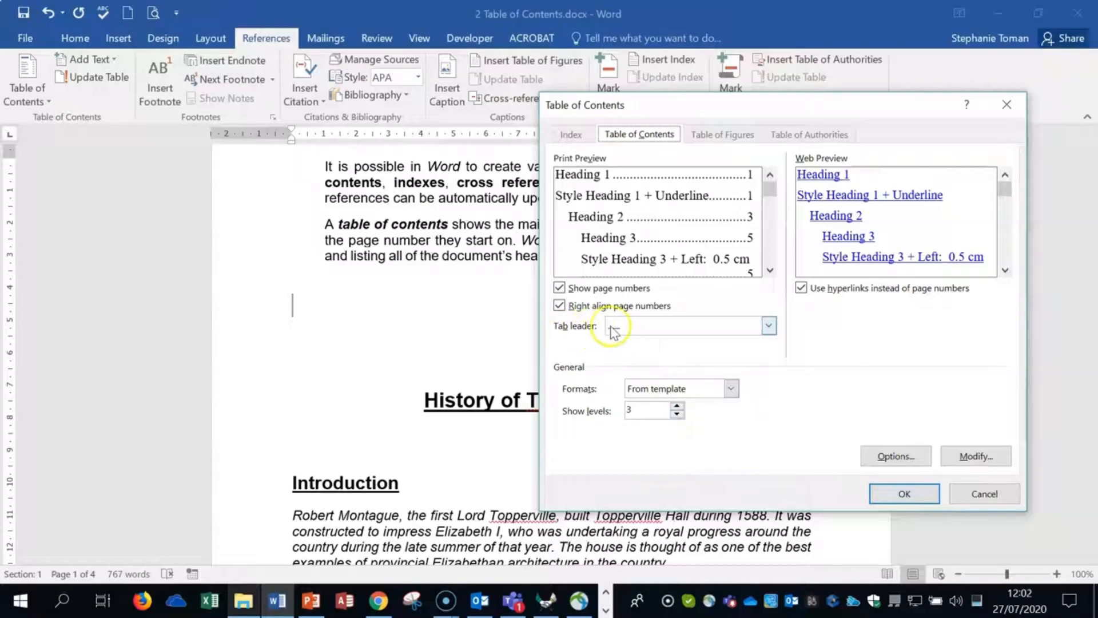
{"action": "left_click", "coordinate": [731, 388]}
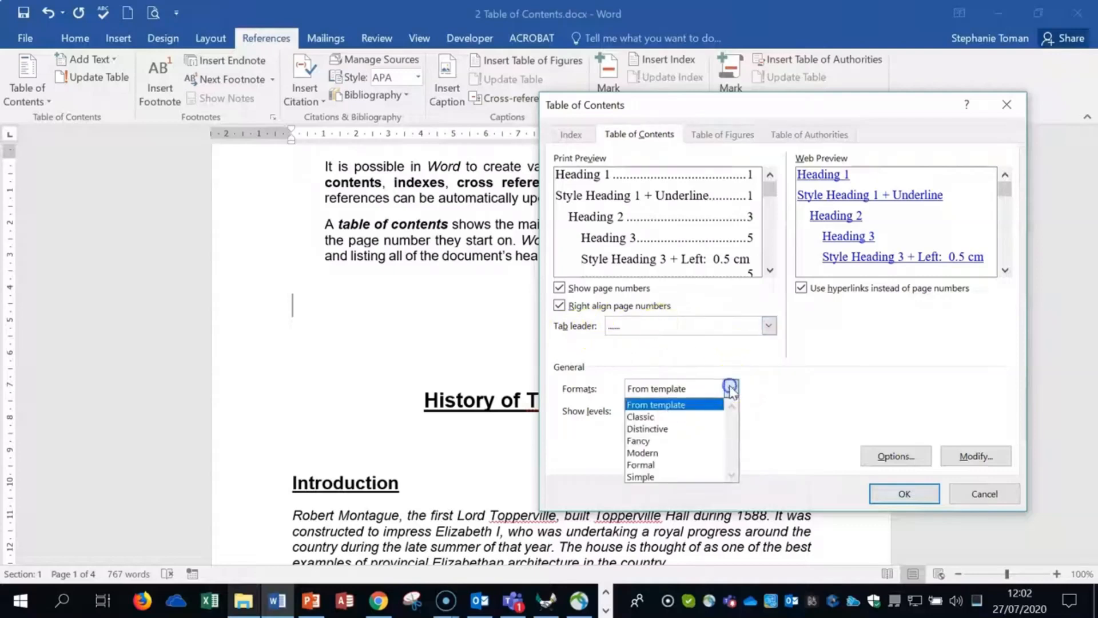
{"action": "left_click", "coordinate": [669, 442]}
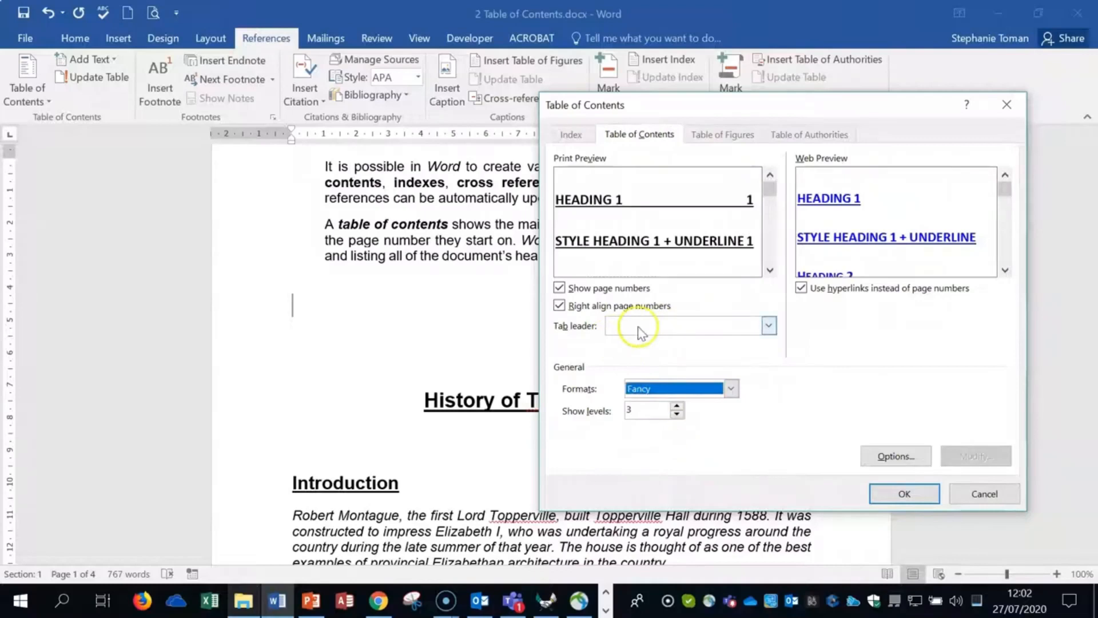
{"action": "left_click", "coordinate": [731, 388]}
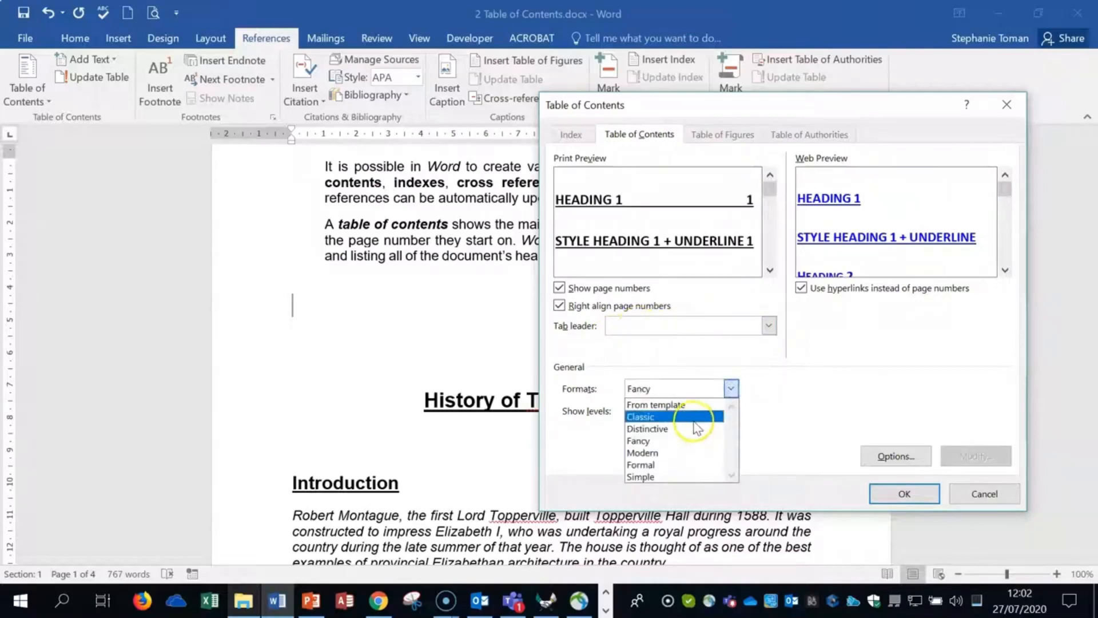
{"action": "left_click", "coordinate": [693, 420]}
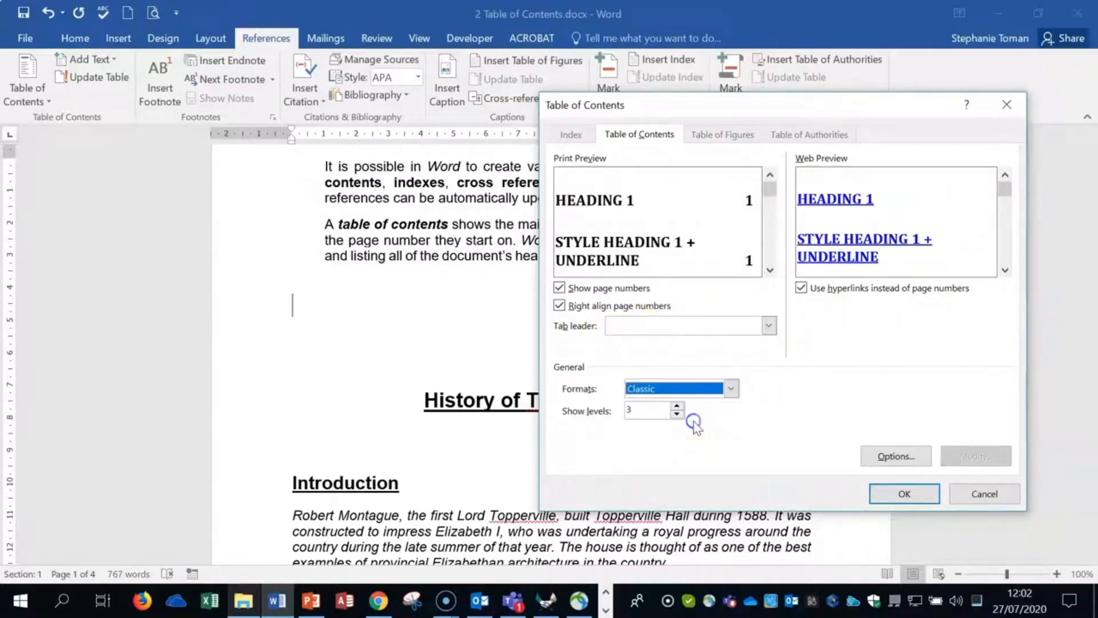
Set the table of contents to show 4 levels with a dashed tab leader and insert it.
{"action": "left_click", "coordinate": [768, 326]}
{"action": "left_click", "coordinate": [824, 432]}
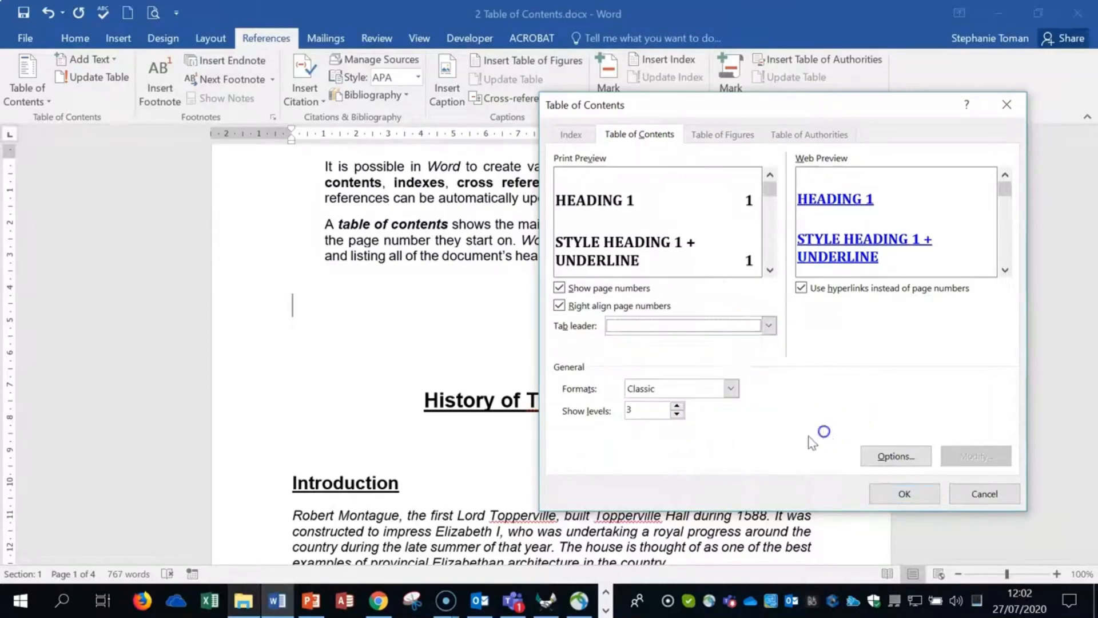
{"action": "left_click", "coordinate": [678, 406]}
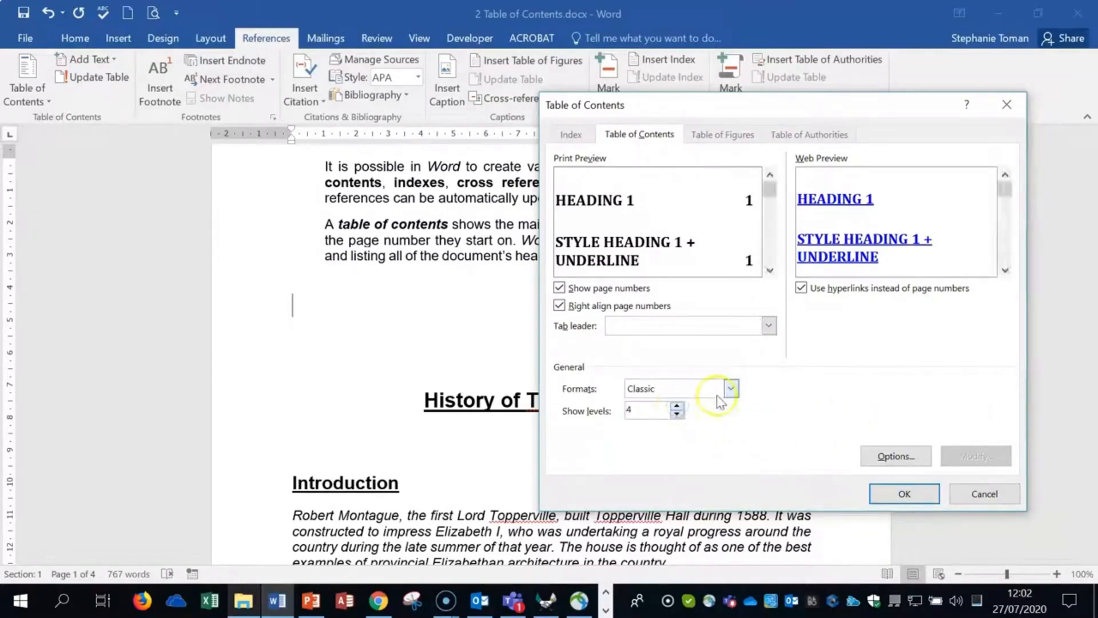
{"action": "left_click", "coordinate": [685, 375]}
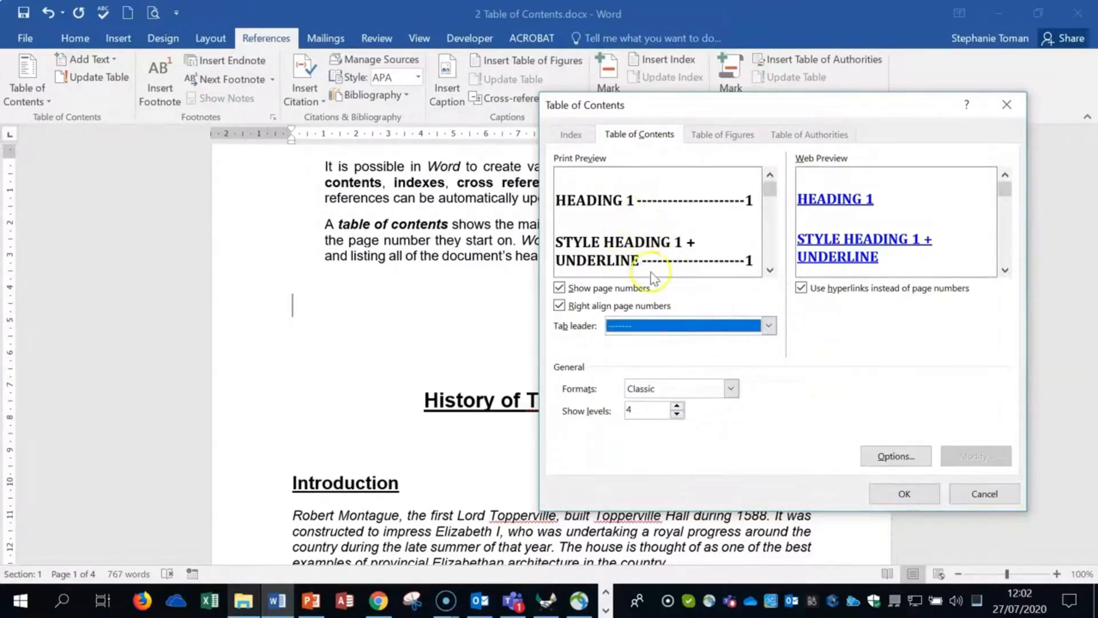
{"action": "left_click", "coordinate": [904, 494]}
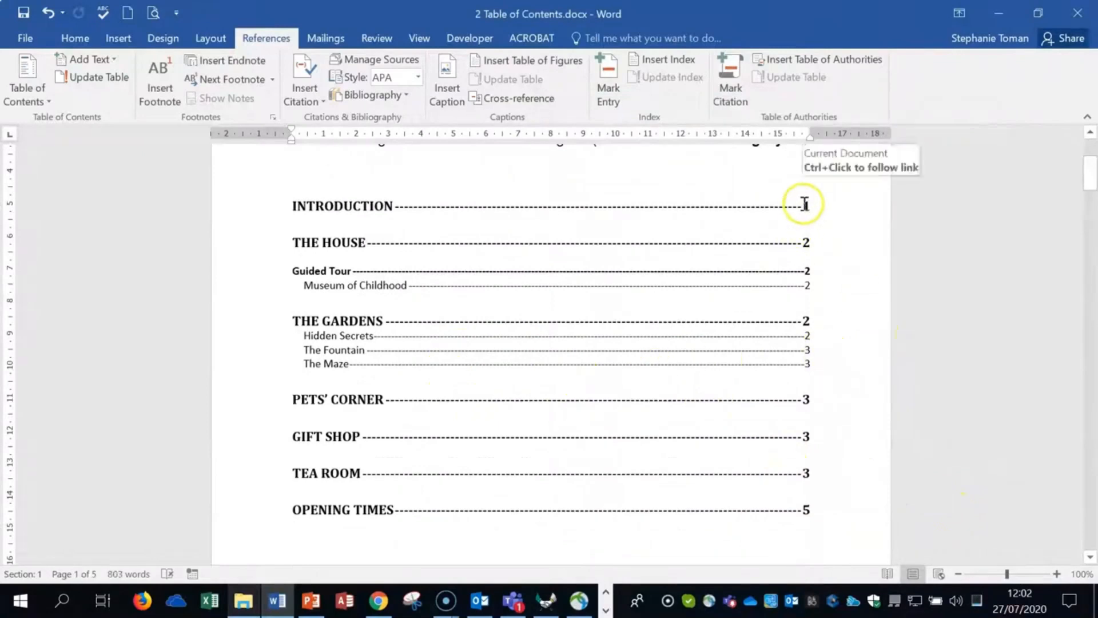
Follow the Introduction entry's link in the table of contents and return to the table.
{"action": "left_click", "coordinate": [805, 204]}
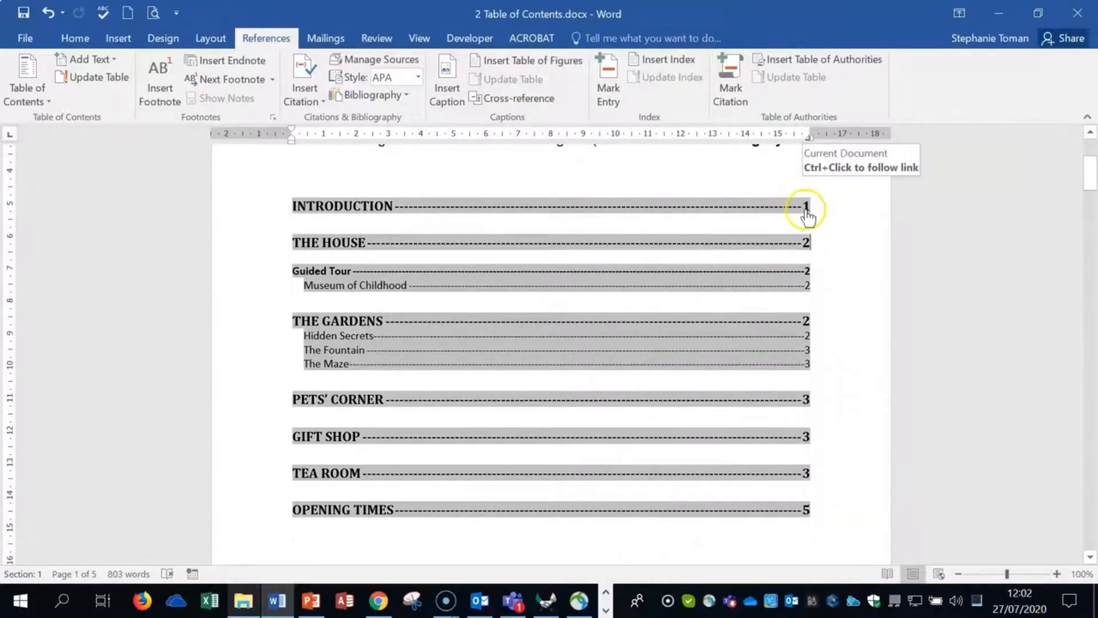
{"action": "left_click", "coordinate": [806, 207], "text": "ctrl"}
{"action": "scroll", "coordinate": [807, 209], "scroll_direction": "up", "scroll_amount": 10}
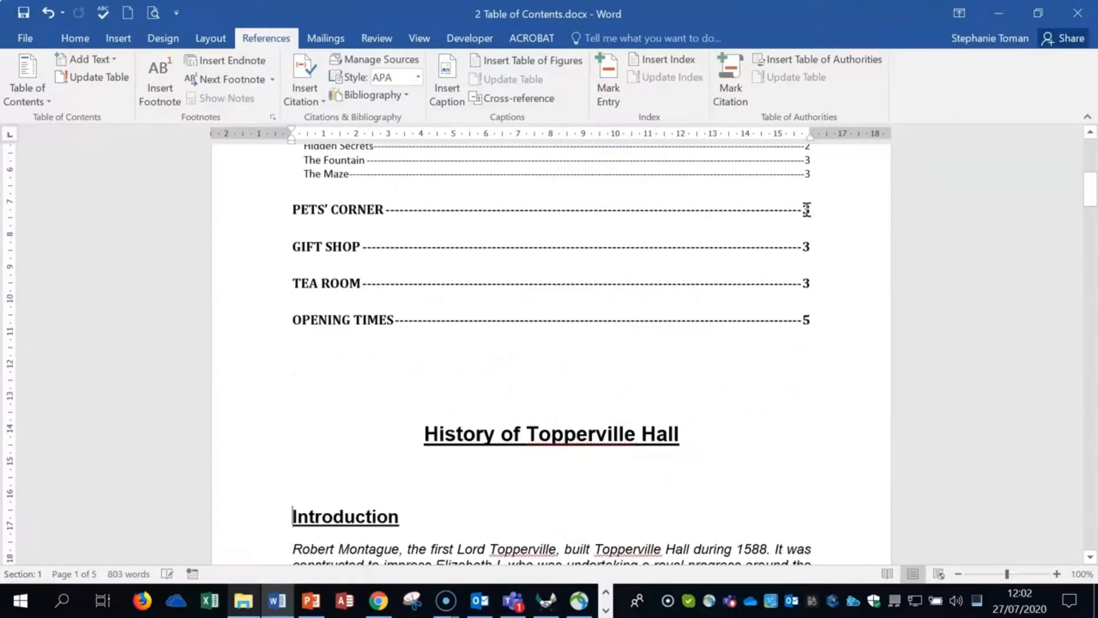
Follow the Pets' Corner entry's link in the table of contents and return to the table.
{"action": "left_click", "coordinate": [808, 501]}
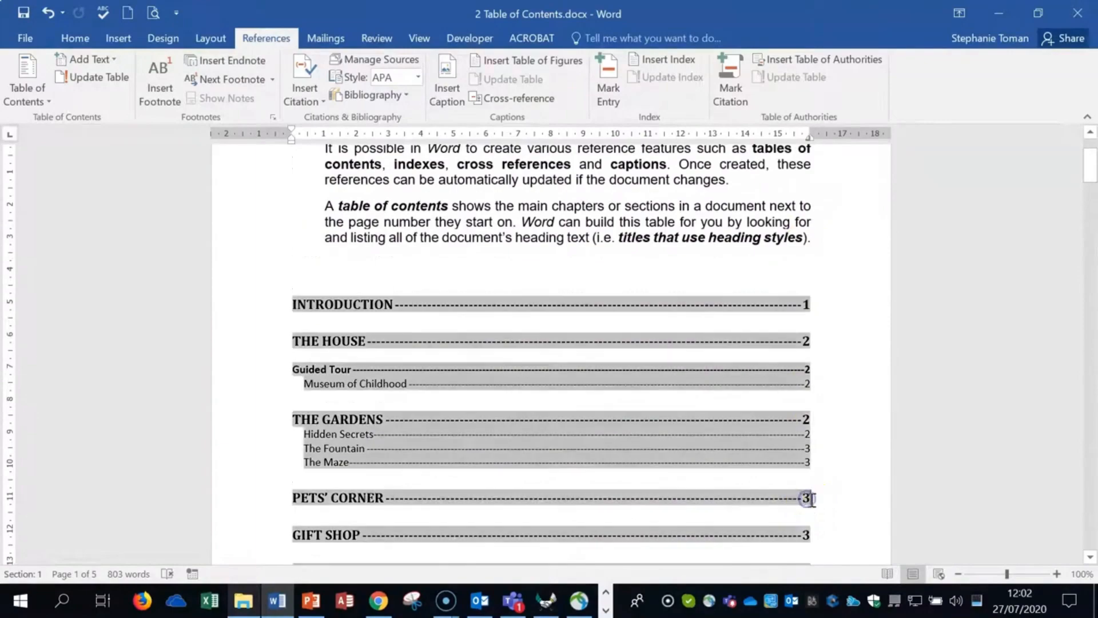
{"action": "left_click", "coordinate": [806, 501], "text": "ctrl"}
{"action": "scroll", "coordinate": [806, 500], "scroll_direction": "up", "scroll_amount": 8}
{"action": "scroll", "coordinate": [805, 500], "scroll_direction": "up", "scroll_amount": 20}
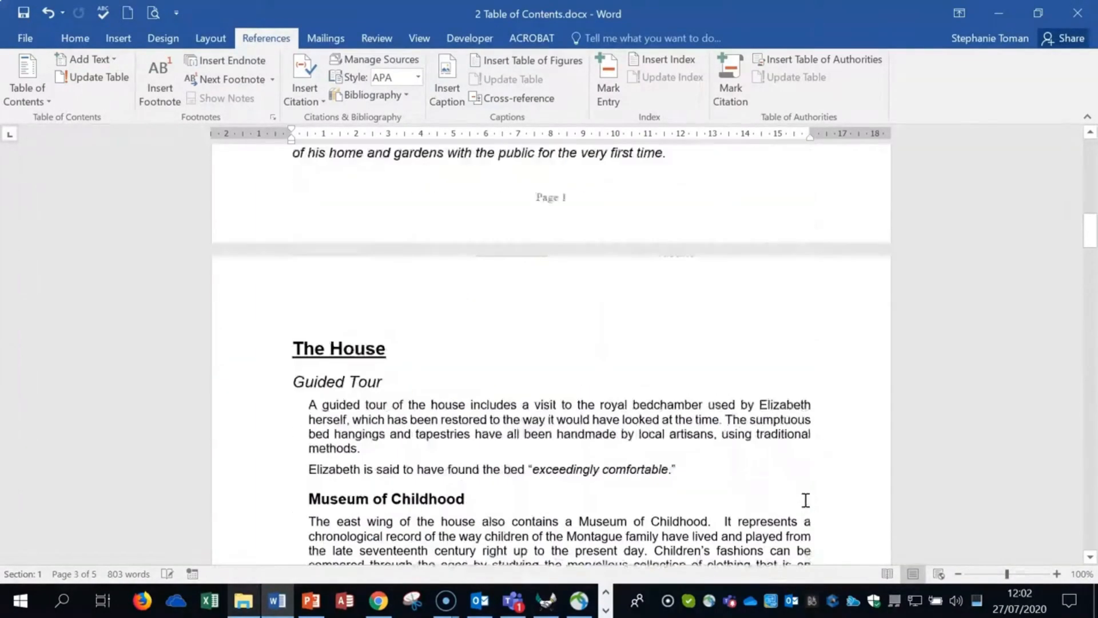
{"action": "scroll", "coordinate": [805, 500], "scroll_direction": "up", "scroll_amount": 2}
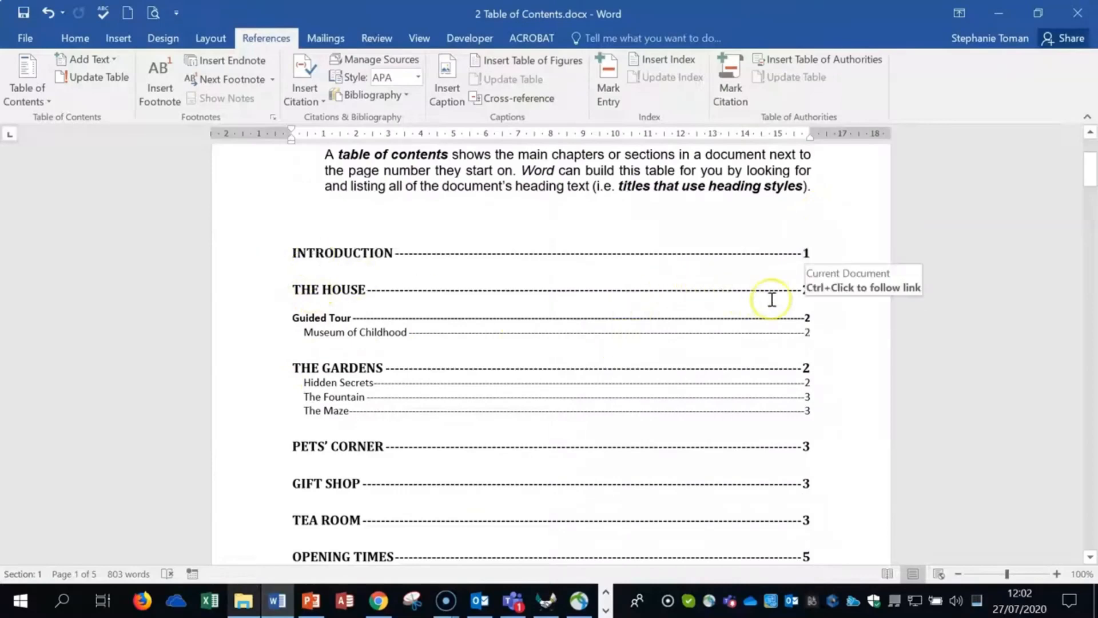
Insert a page break directly before the "History of Topperville Hall" title.
{"action": "scroll", "coordinate": [771, 299], "scroll_direction": "down", "scroll_amount": 10}
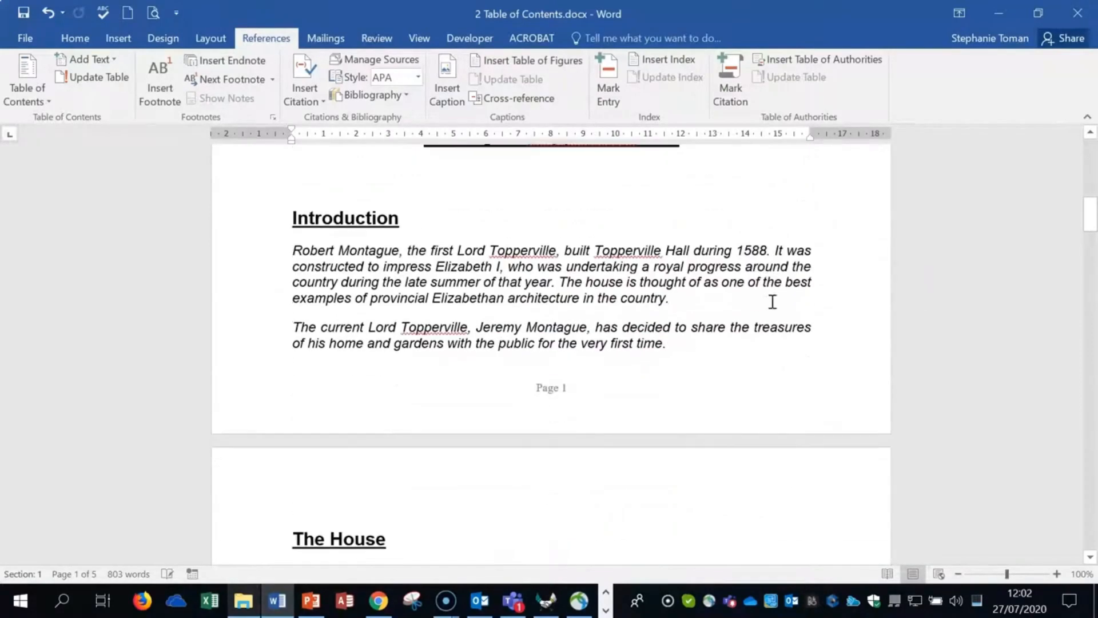
{"action": "scroll", "coordinate": [422, 308], "scroll_direction": "up", "scroll_amount": 2}
{"action": "left_click", "coordinate": [422, 259]}
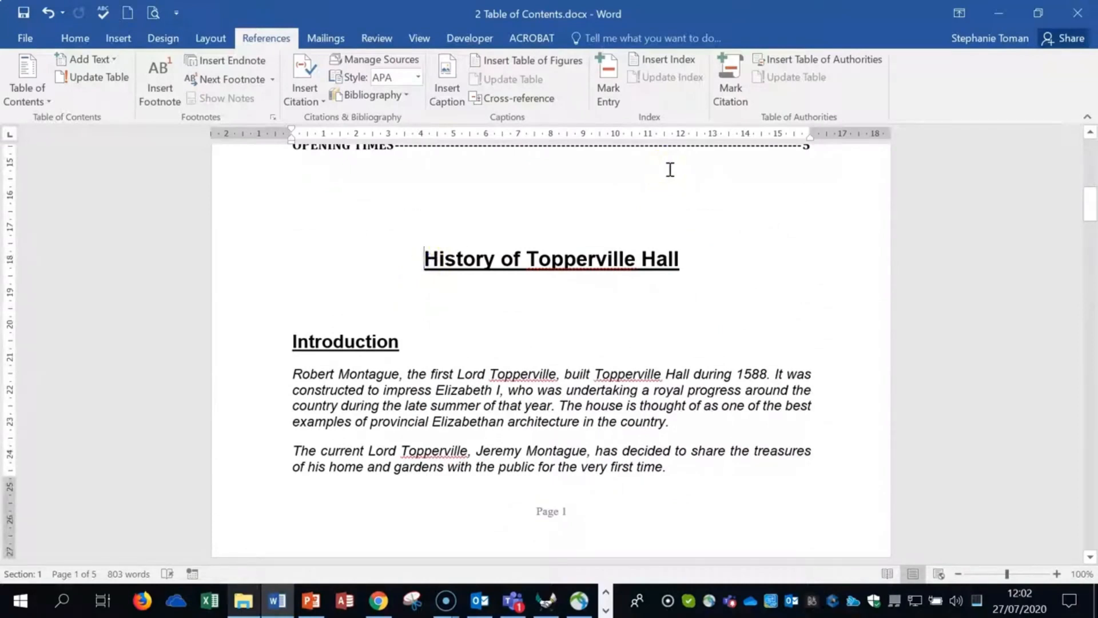
{"action": "key", "text": "ctrl+Return"}
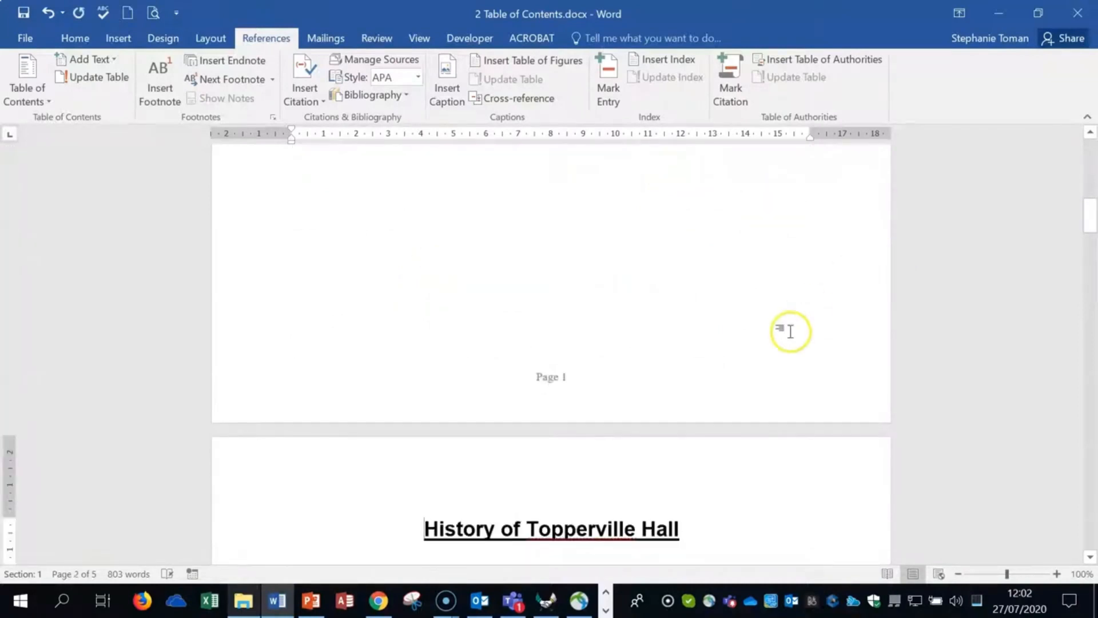
Update the table of contents using the option for page numbers only.
{"action": "scroll", "coordinate": [790, 328], "scroll_direction": "down", "scroll_amount": 8}
{"action": "left_click_drag", "start_coordinate": [1092, 255], "coordinate": [1093, 262]}
{"action": "scroll", "coordinate": [711, 347], "scroll_direction": "up", "scroll_amount": 12}
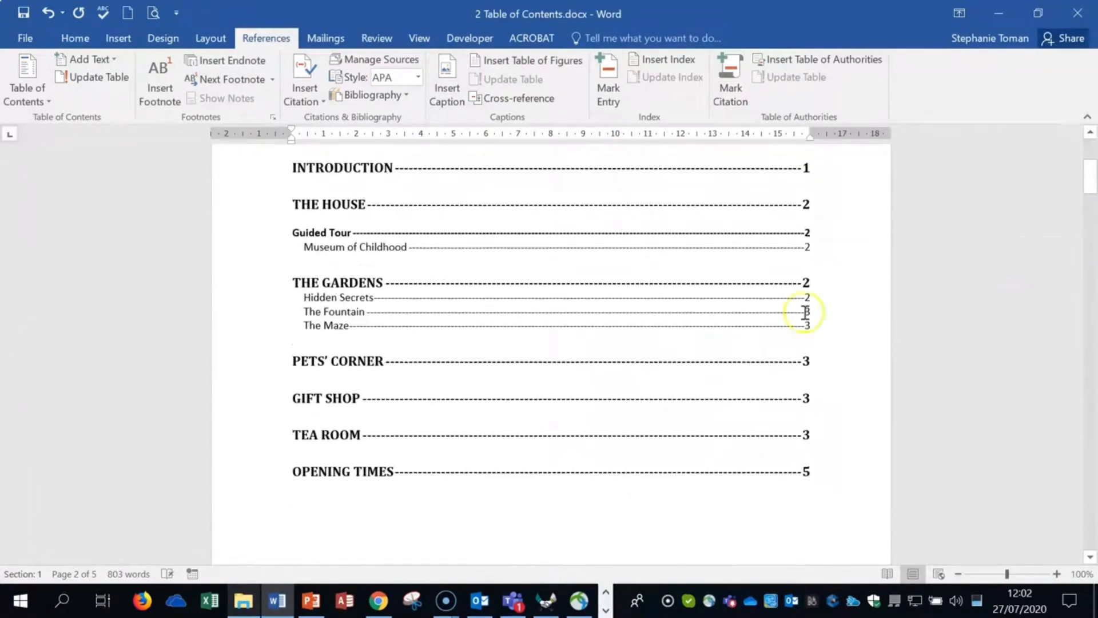
{"action": "right_click", "coordinate": [590, 211]}
{"action": "left_click", "coordinate": [661, 307]}
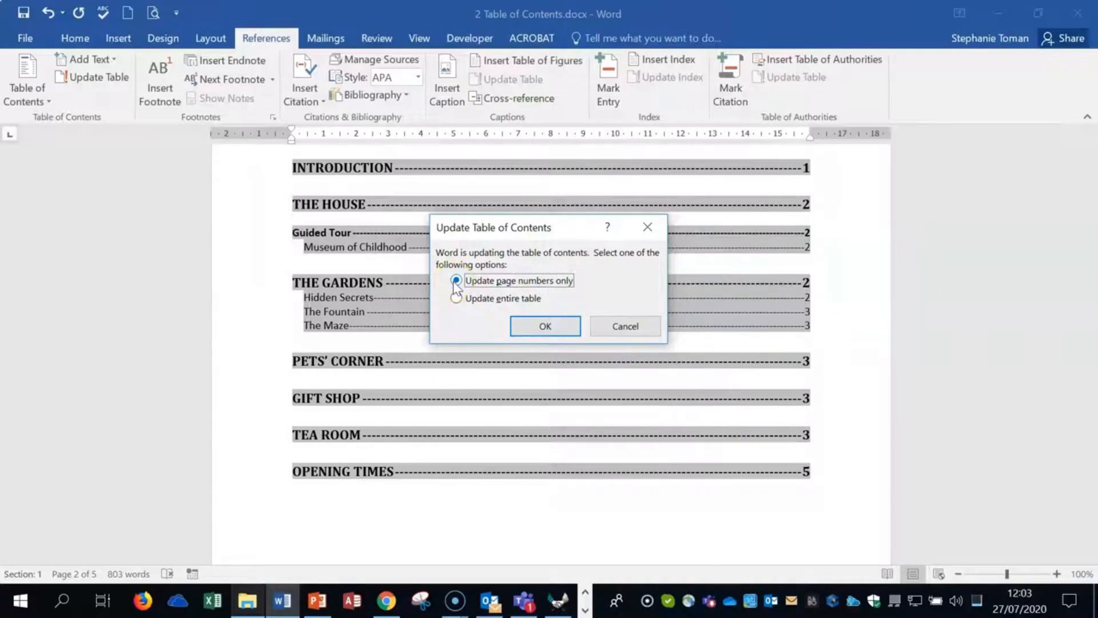
{"action": "left_click", "coordinate": [548, 326]}
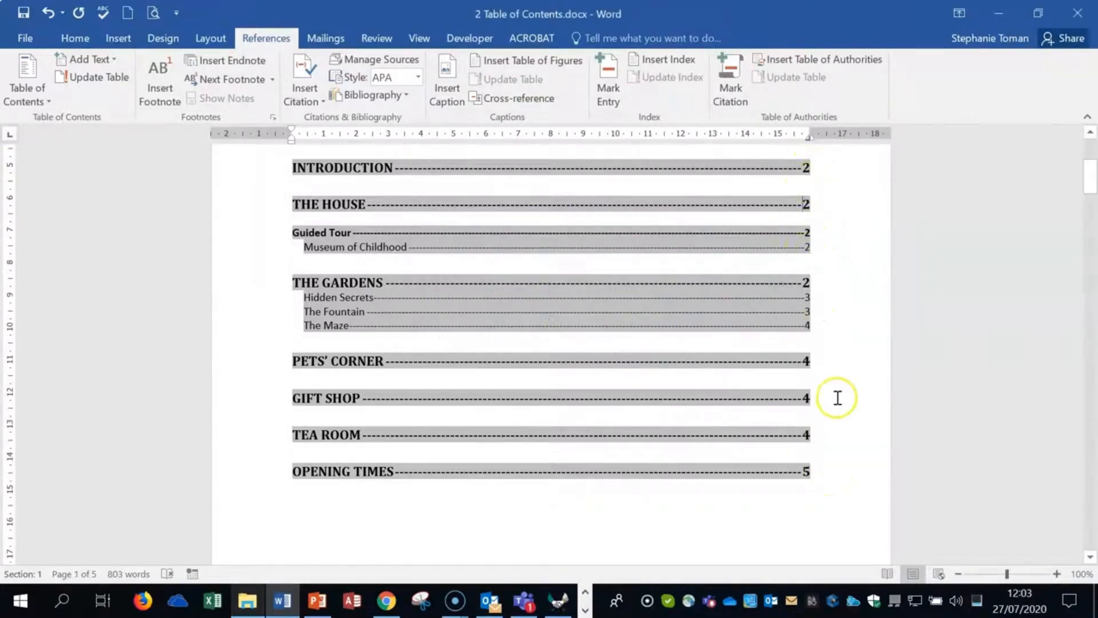
Select all instances of the Style Heading 1 + Underline style, starting from the Introduction heading below the title.
{"action": "scroll", "coordinate": [834, 388], "scroll_direction": "down", "scroll_amount": 8}
{"action": "scroll", "coordinate": [834, 388], "scroll_direction": "down", "scroll_amount": 12}
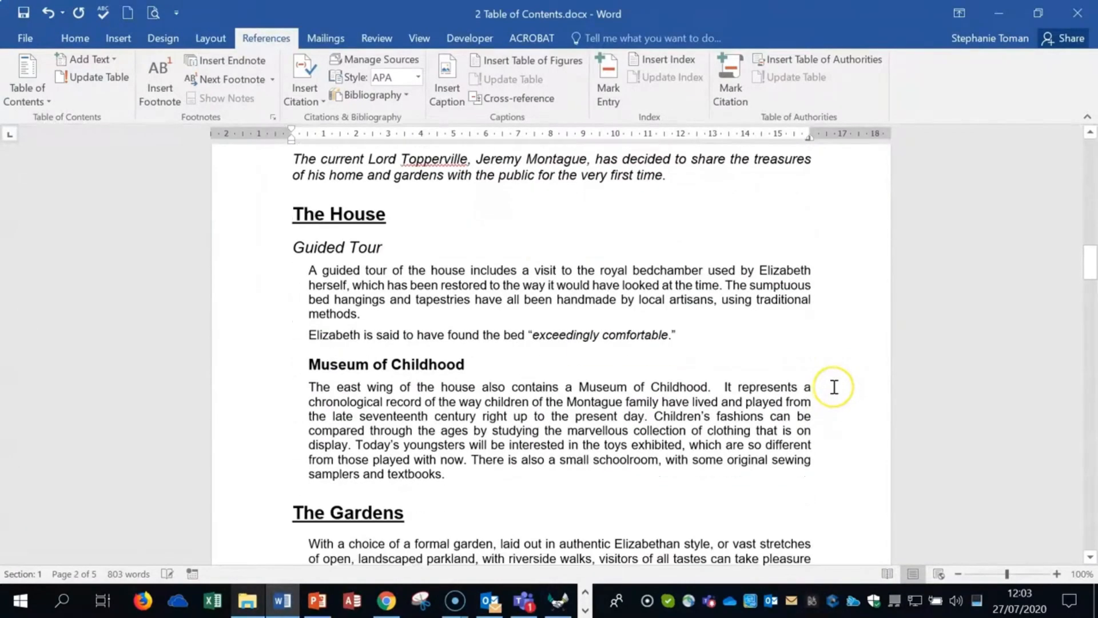
{"action": "scroll", "coordinate": [834, 387], "scroll_direction": "up", "scroll_amount": 15}
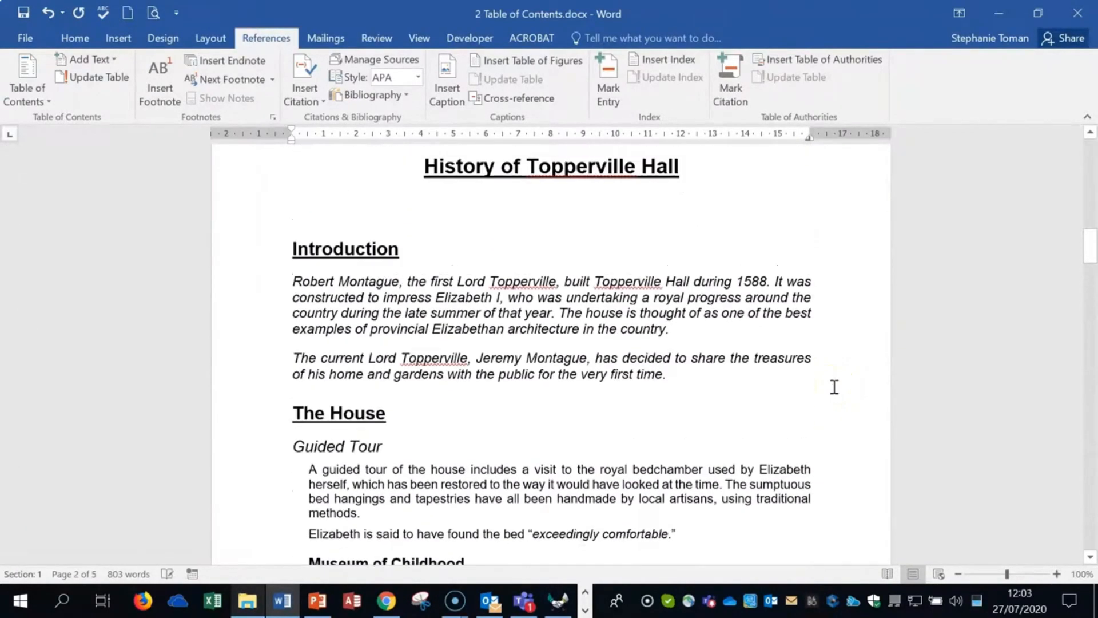
{"action": "scroll", "coordinate": [834, 387], "scroll_direction": "up", "scroll_amount": 4}
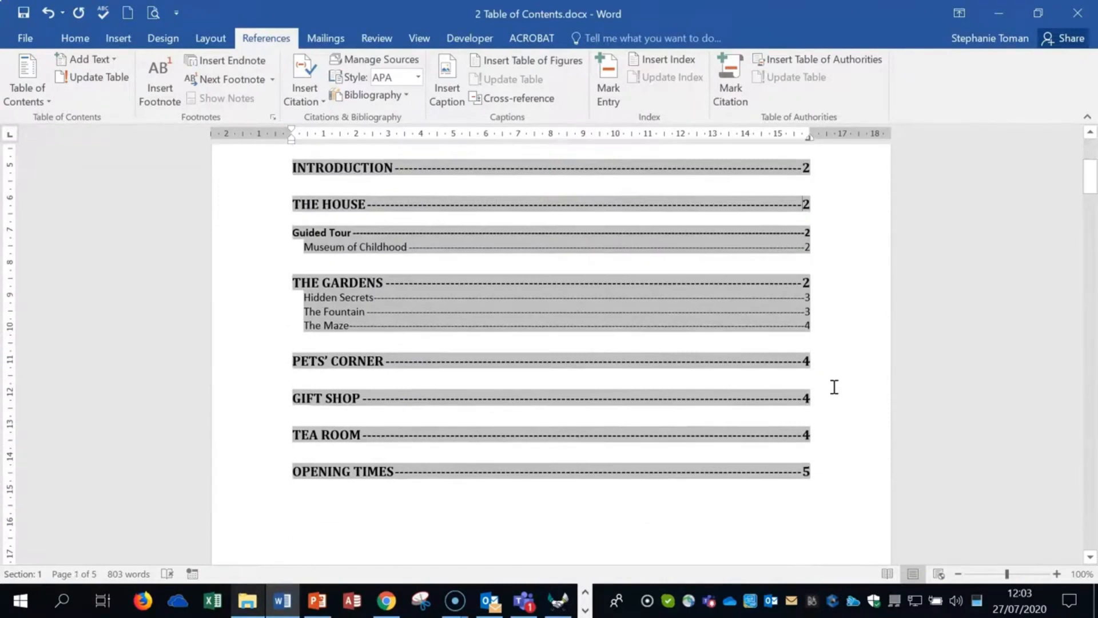
{"action": "scroll", "coordinate": [834, 387], "scroll_direction": "up", "scroll_amount": 2}
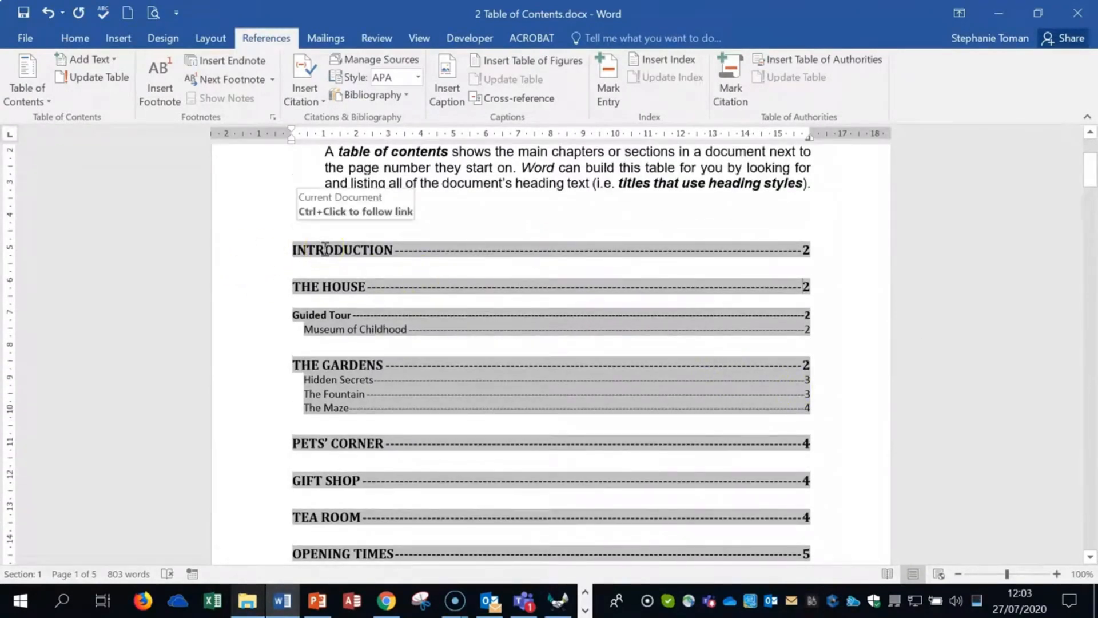
{"action": "scroll", "coordinate": [663, 375], "scroll_direction": "down", "scroll_amount": 10}
{"action": "scroll", "coordinate": [664, 375], "scroll_direction": "down", "scroll_amount": 6}
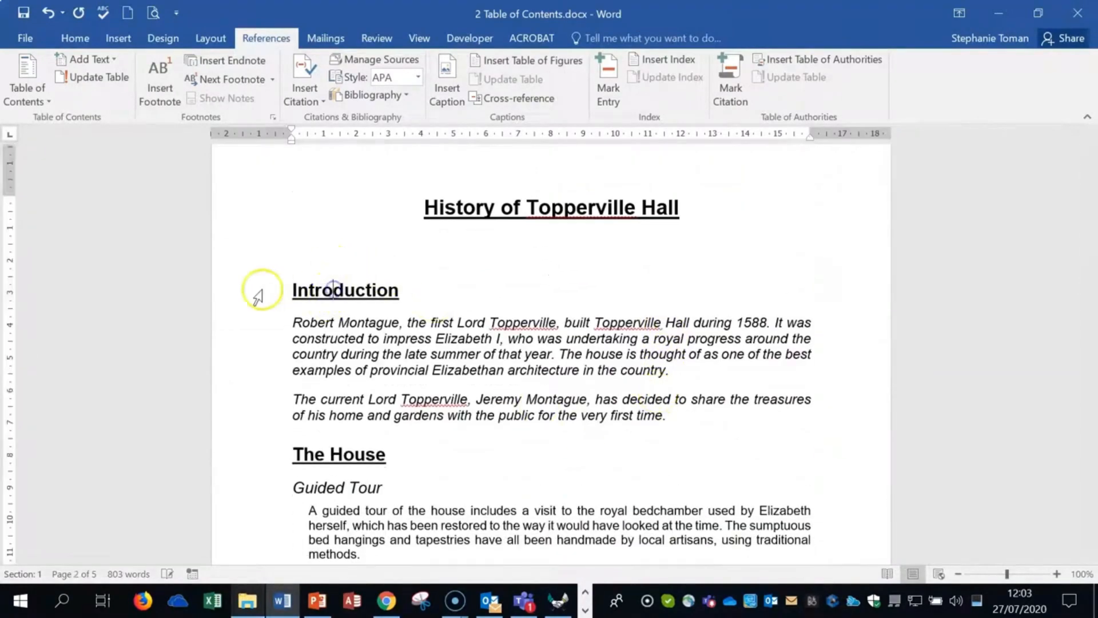
{"action": "left_click", "coordinate": [258, 292]}
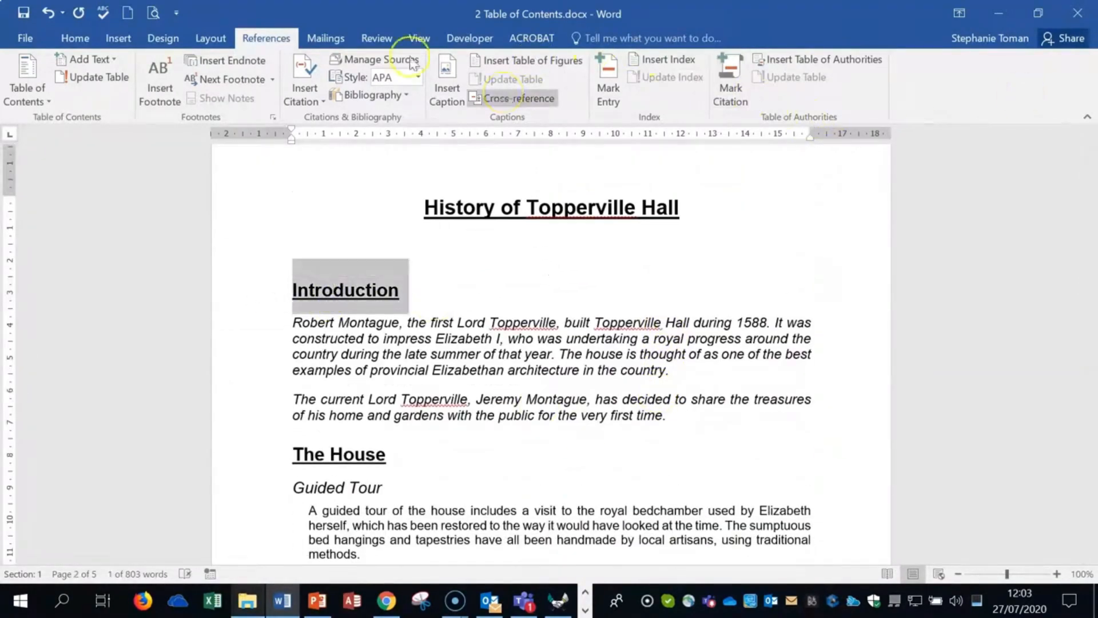
{"action": "left_click", "coordinate": [75, 38]}
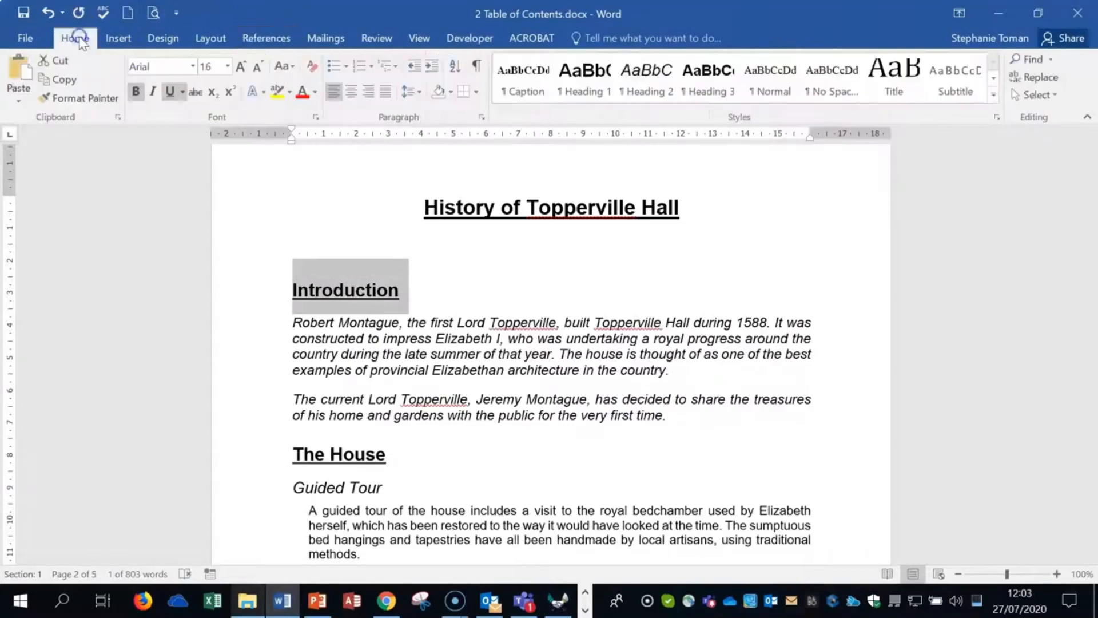
{"action": "left_click", "coordinate": [997, 117]}
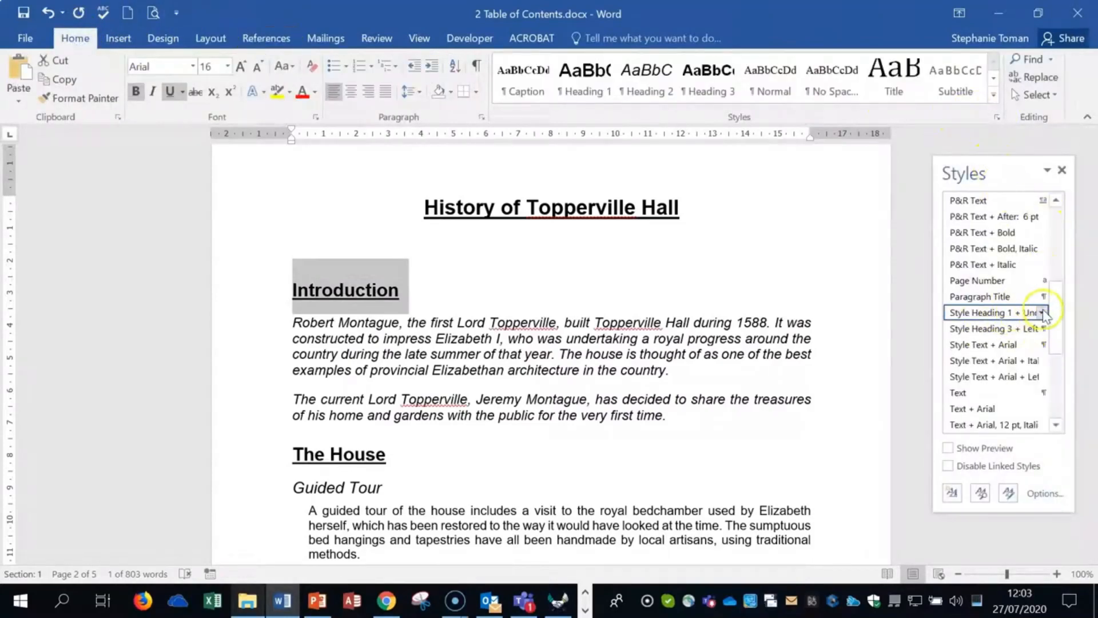
{"action": "left_click", "coordinate": [1042, 312]}
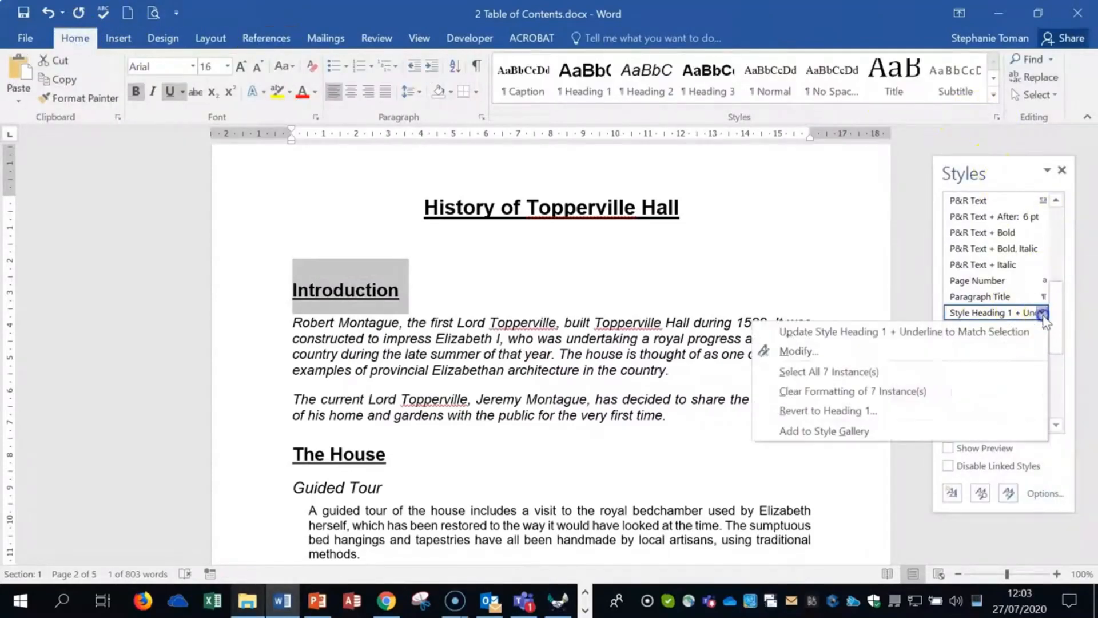
{"action": "left_click", "coordinate": [828, 372]}
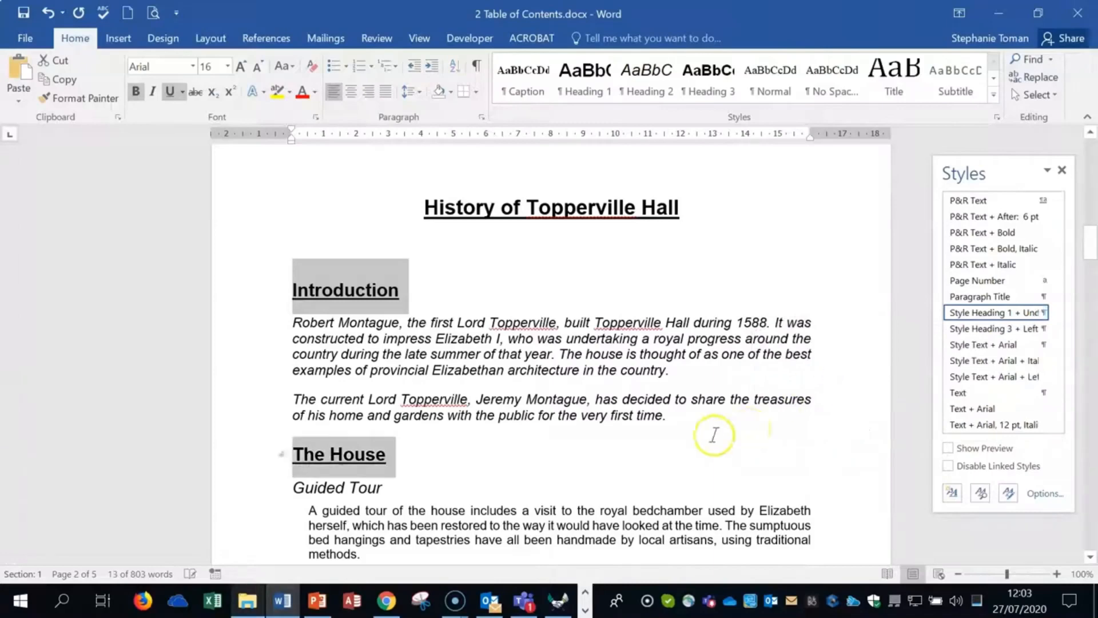
Modify the Style Heading 1 + Underline style to number its headings with the 1., 2., 3. format.
{"action": "scroll", "coordinate": [744, 423], "scroll_direction": "down", "scroll_amount": 3}
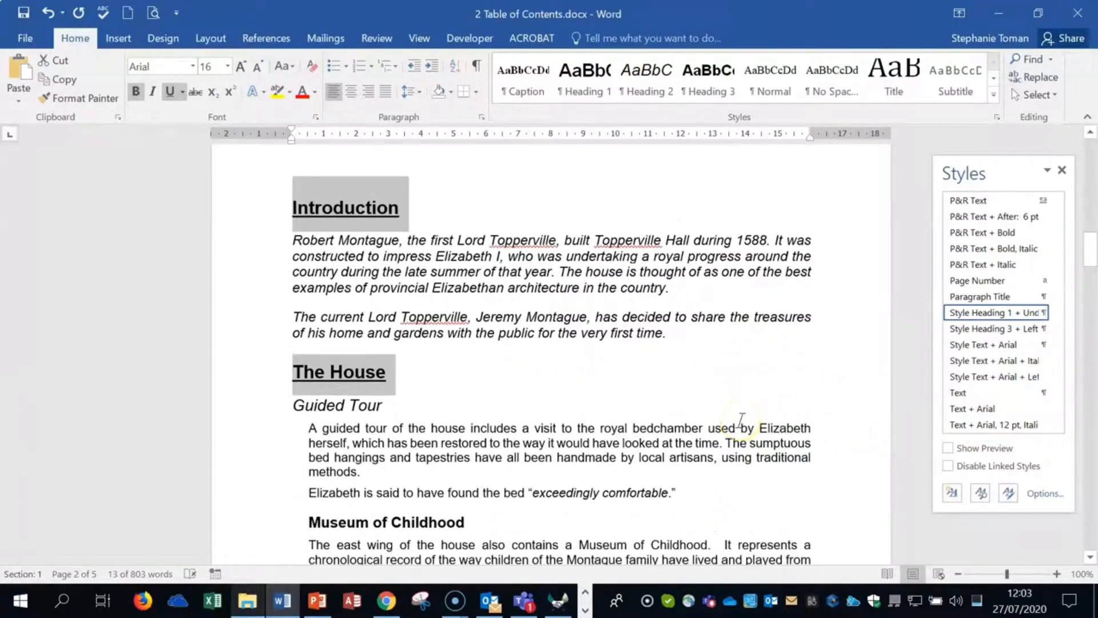
{"action": "scroll", "coordinate": [742, 421], "scroll_direction": "down", "scroll_amount": 5}
{"action": "scroll", "coordinate": [767, 406], "scroll_direction": "up", "scroll_amount": 5}
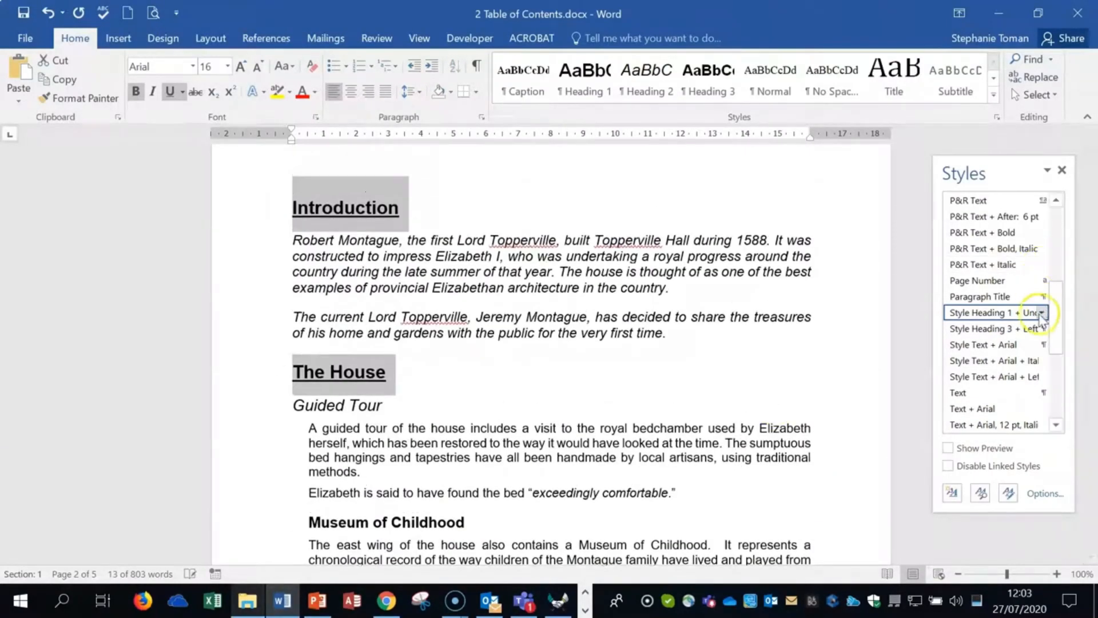
{"action": "left_click", "coordinate": [1041, 312]}
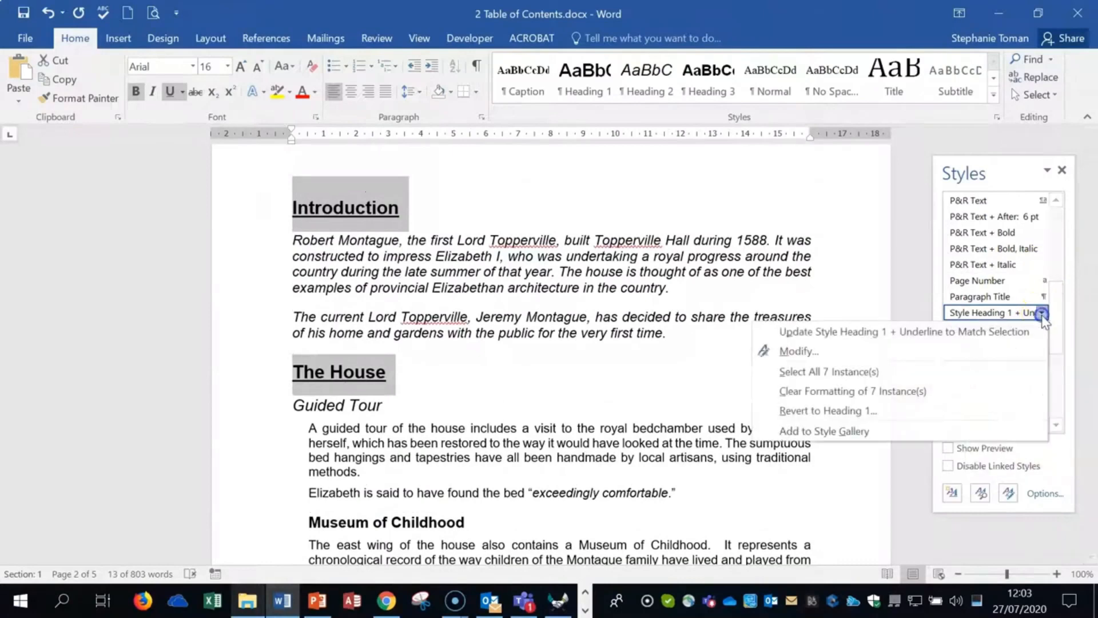
{"action": "left_click", "coordinate": [821, 354]}
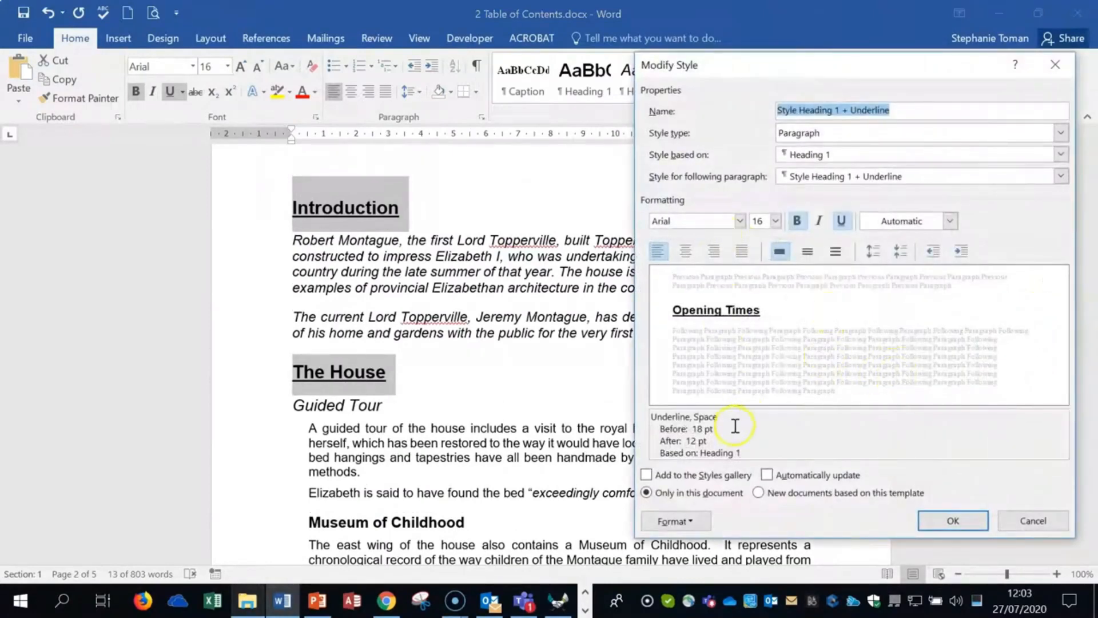
{"action": "left_click", "coordinate": [675, 521]}
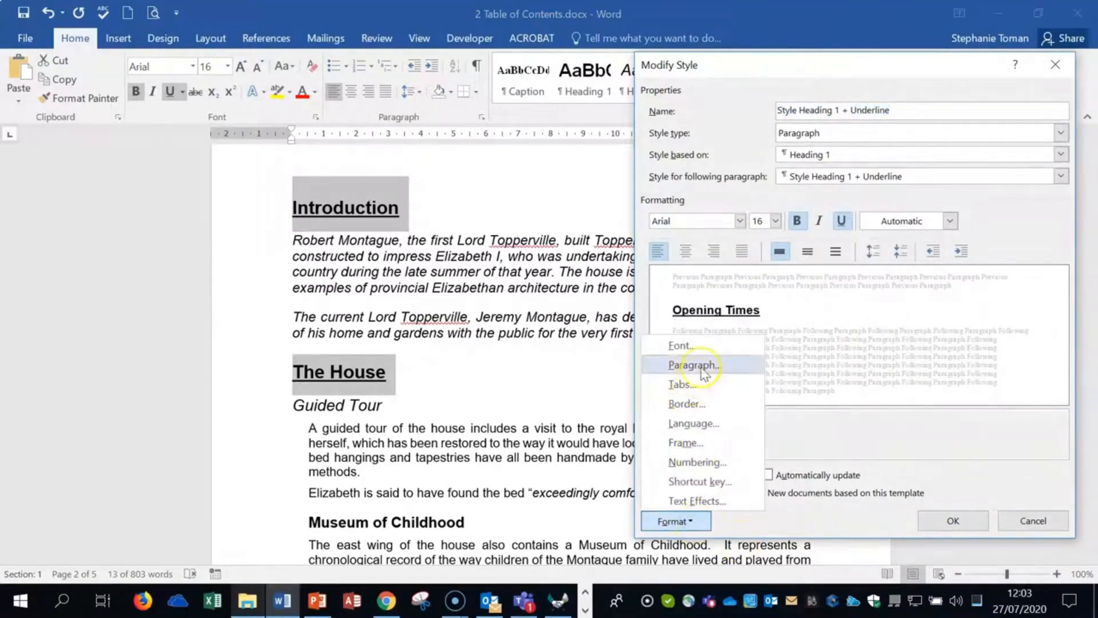
{"action": "left_click", "coordinate": [698, 462]}
{"action": "left_click", "coordinate": [925, 278]}
{"action": "left_click", "coordinate": [909, 232]}
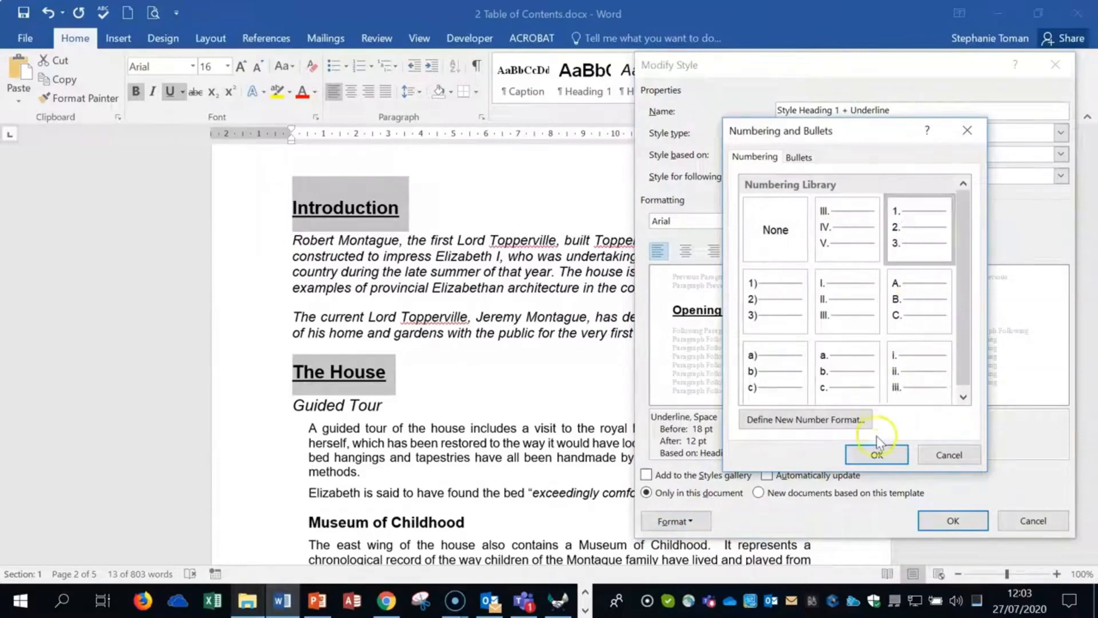
{"action": "left_click", "coordinate": [877, 454]}
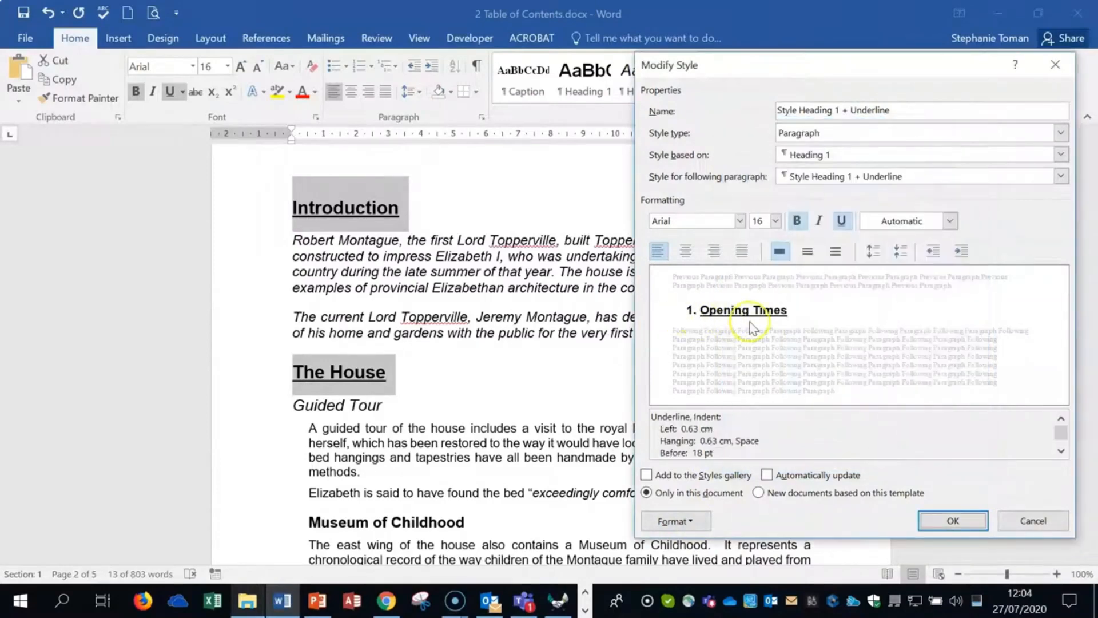
{"action": "left_click", "coordinate": [954, 520]}
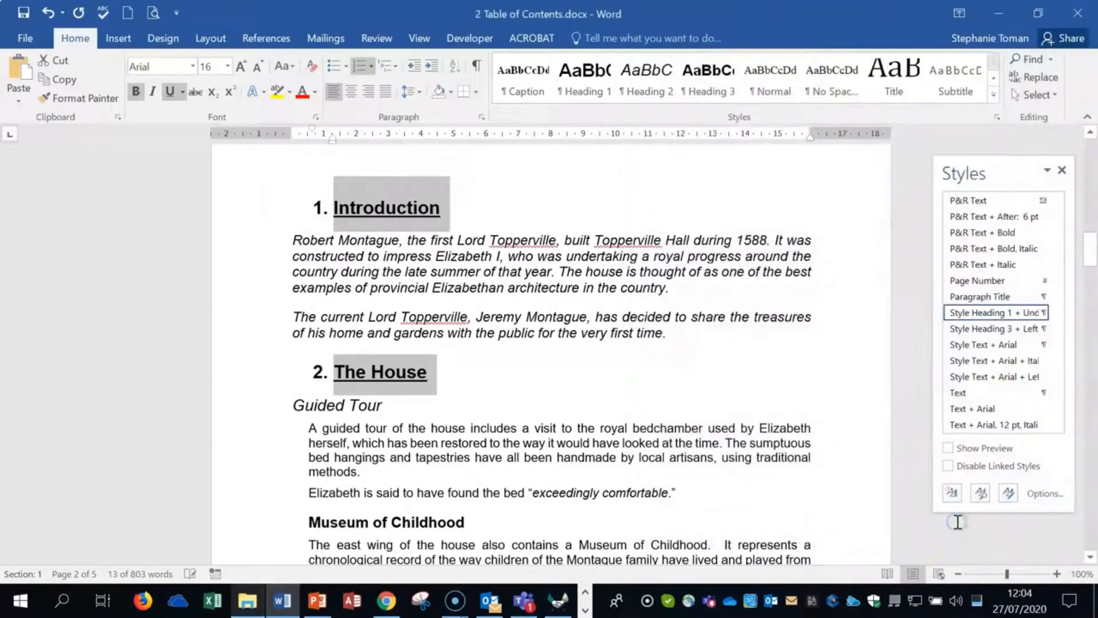
Update the entire table of contents to include the heading numbering.
{"action": "scroll", "coordinate": [695, 423], "scroll_direction": "up", "scroll_amount": 10}
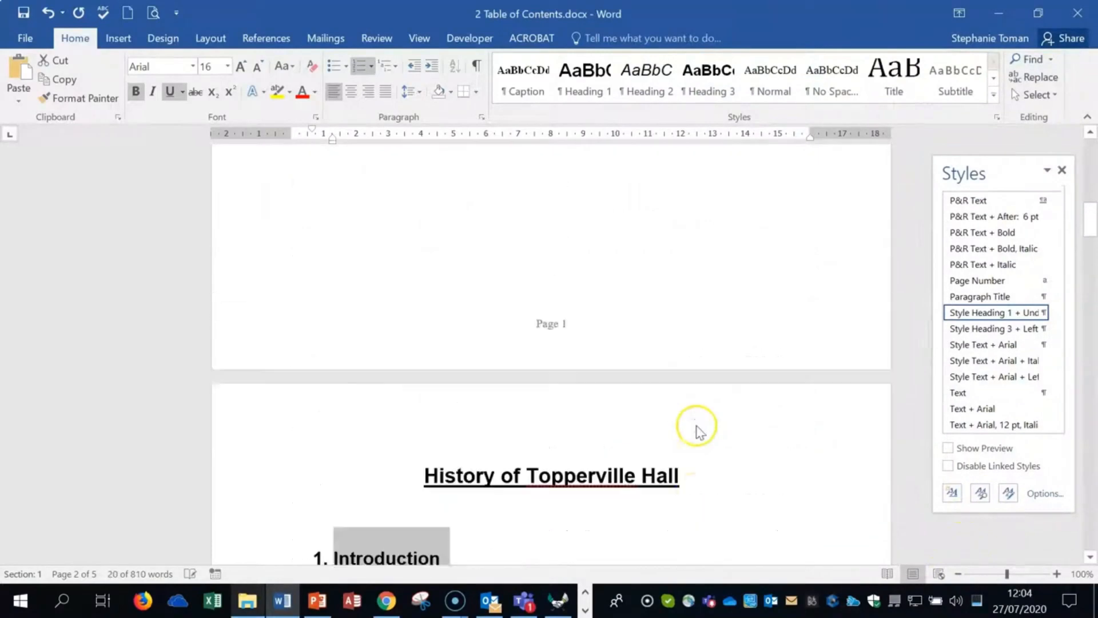
{"action": "scroll", "coordinate": [698, 425], "scroll_direction": "up", "scroll_amount": 4}
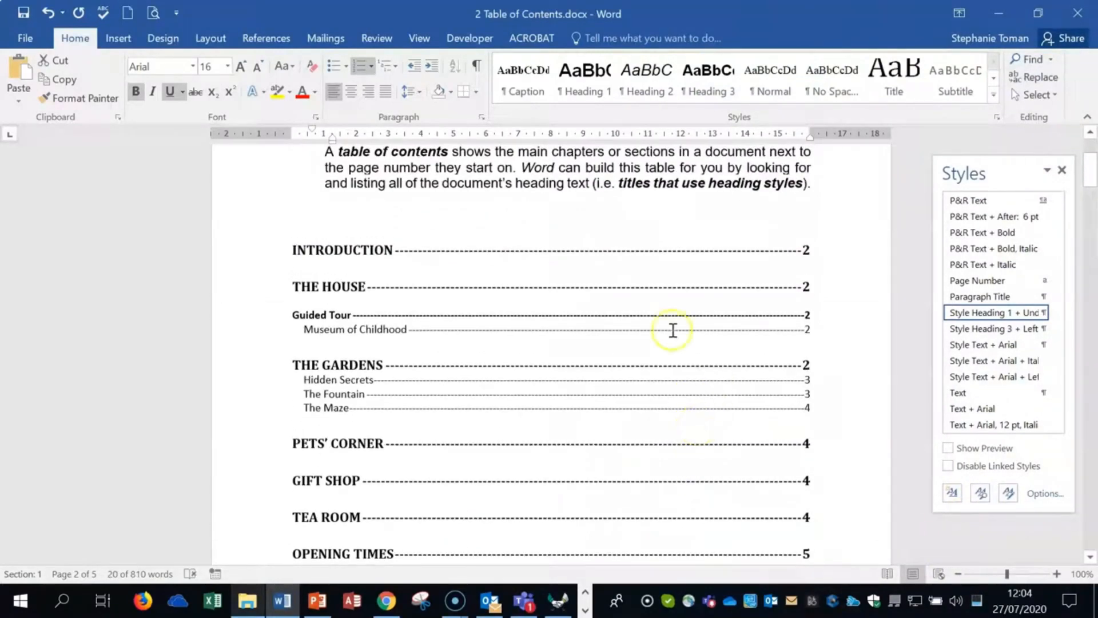
{"action": "right_click", "coordinate": [515, 246]}
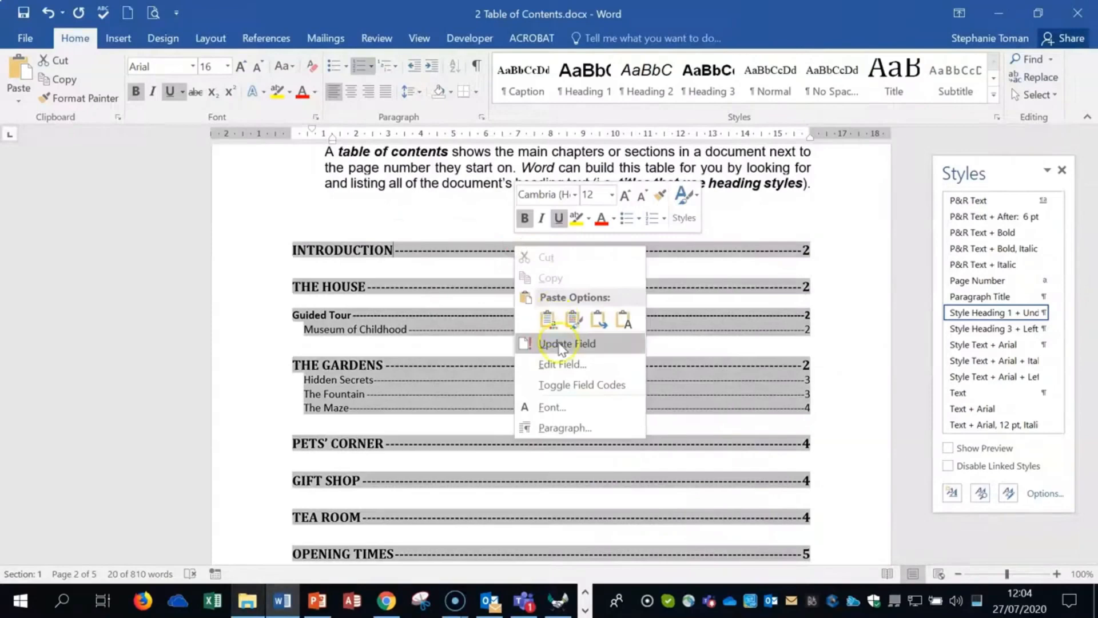
{"action": "left_click", "coordinate": [561, 343]}
{"action": "left_click", "coordinate": [457, 298]}
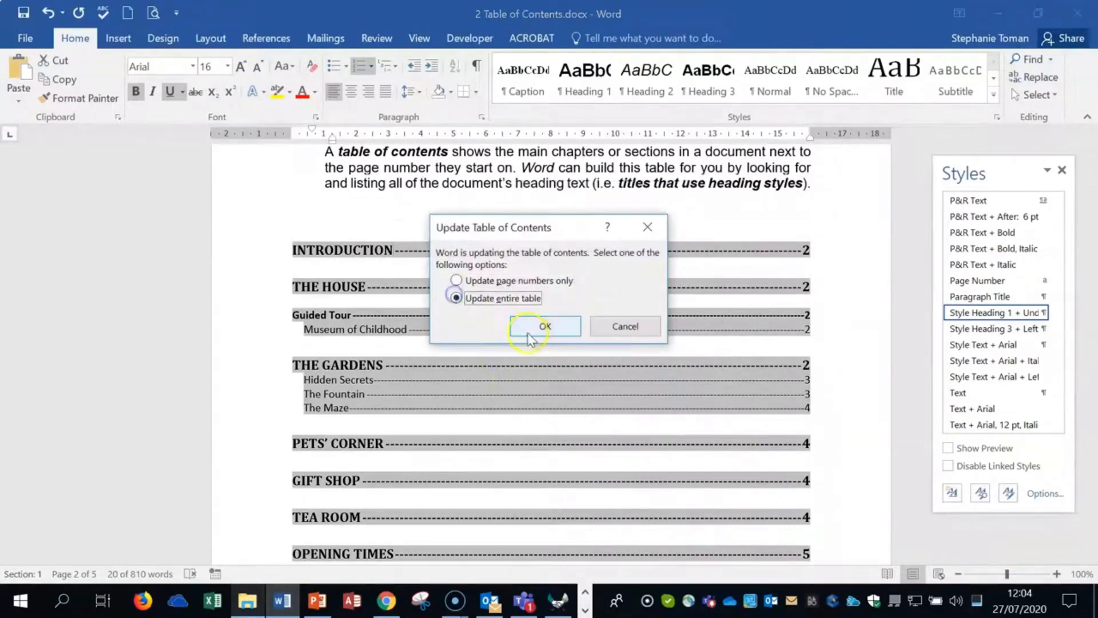
{"action": "left_click", "coordinate": [532, 331]}
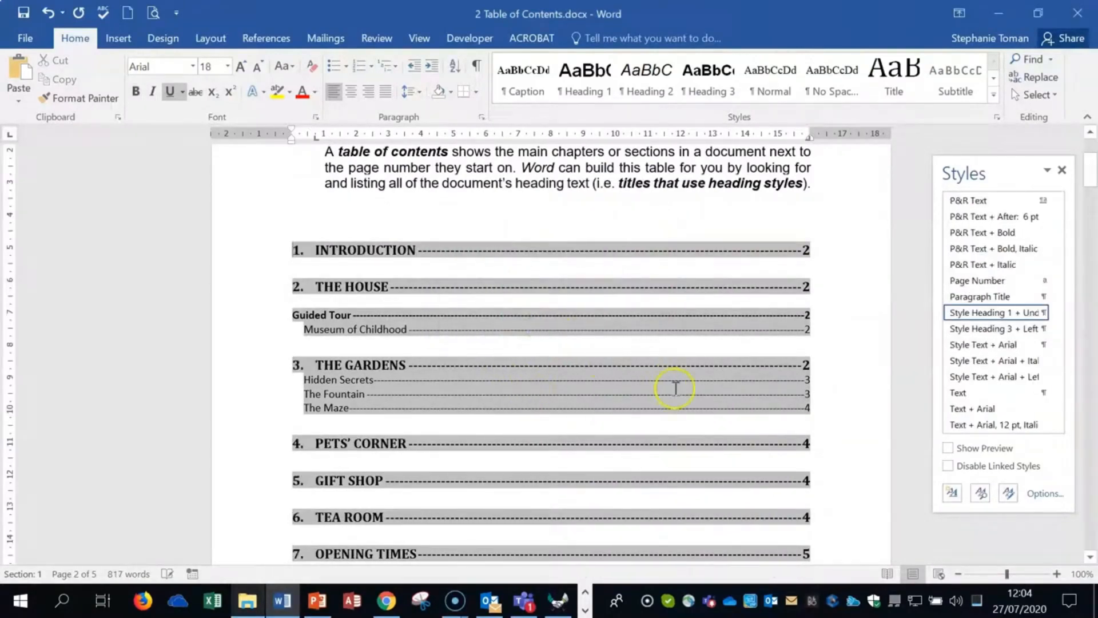
Return to the Introduction heading below the document title, select it to check its style, and deselect it.
{"action": "scroll", "coordinate": [674, 388], "scroll_direction": "down", "scroll_amount": 10}
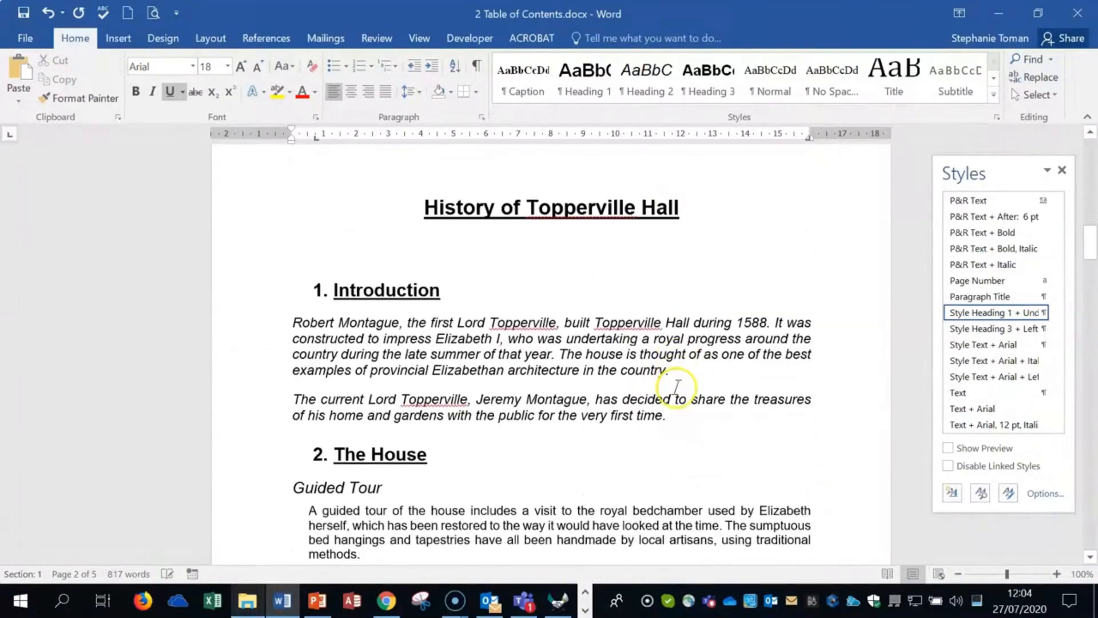
{"action": "left_click_drag", "start_coordinate": [335, 286], "coordinate": [447, 293]}
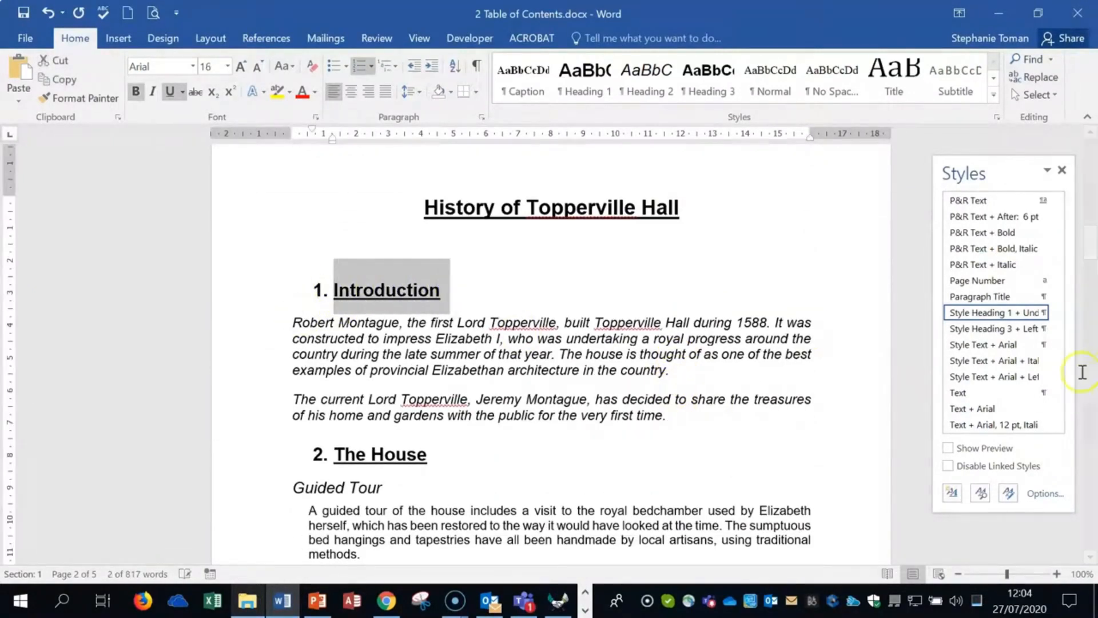
{"action": "left_click", "coordinate": [694, 431]}
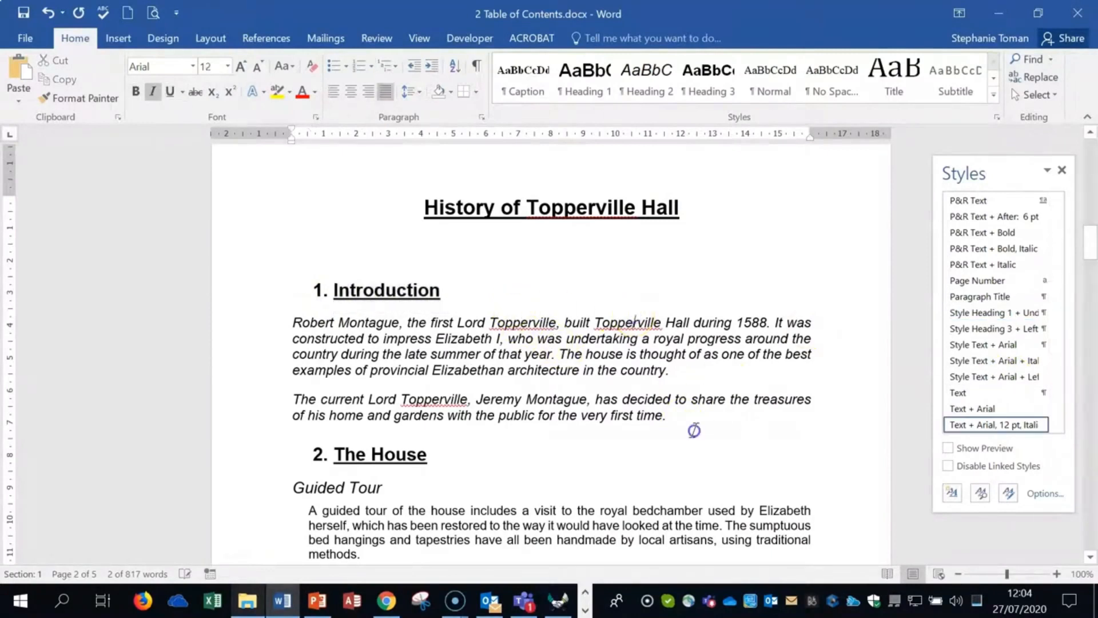